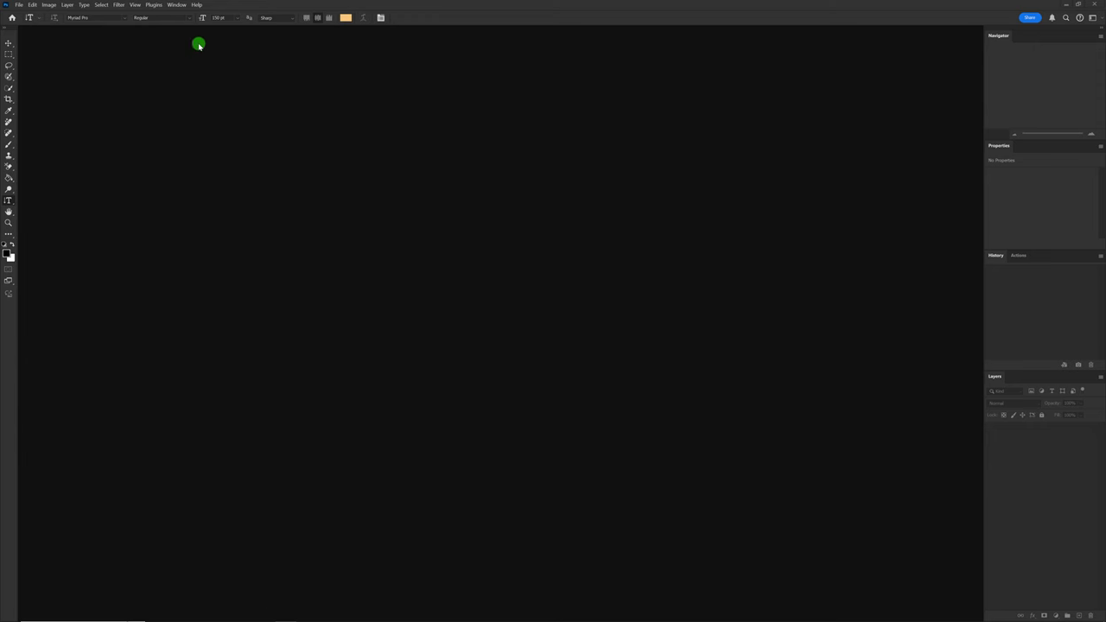
# Confirm Camera Raw version 17.0 in Help > About Plugins and close the dialog
pyautogui.click(198, 5)
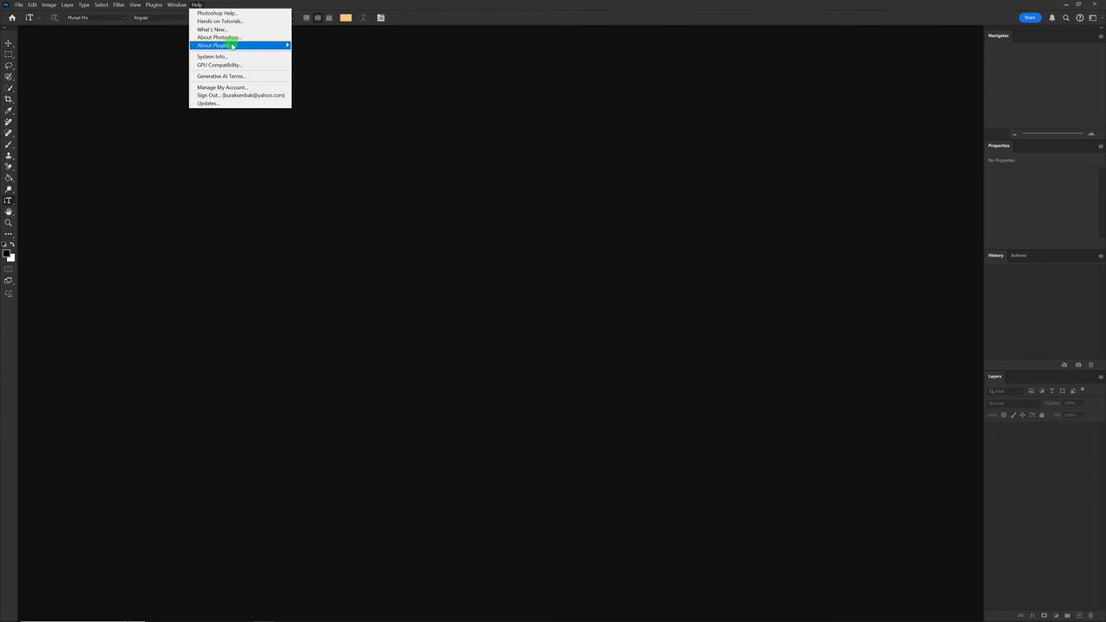
pyautogui.moveTo(225, 45)
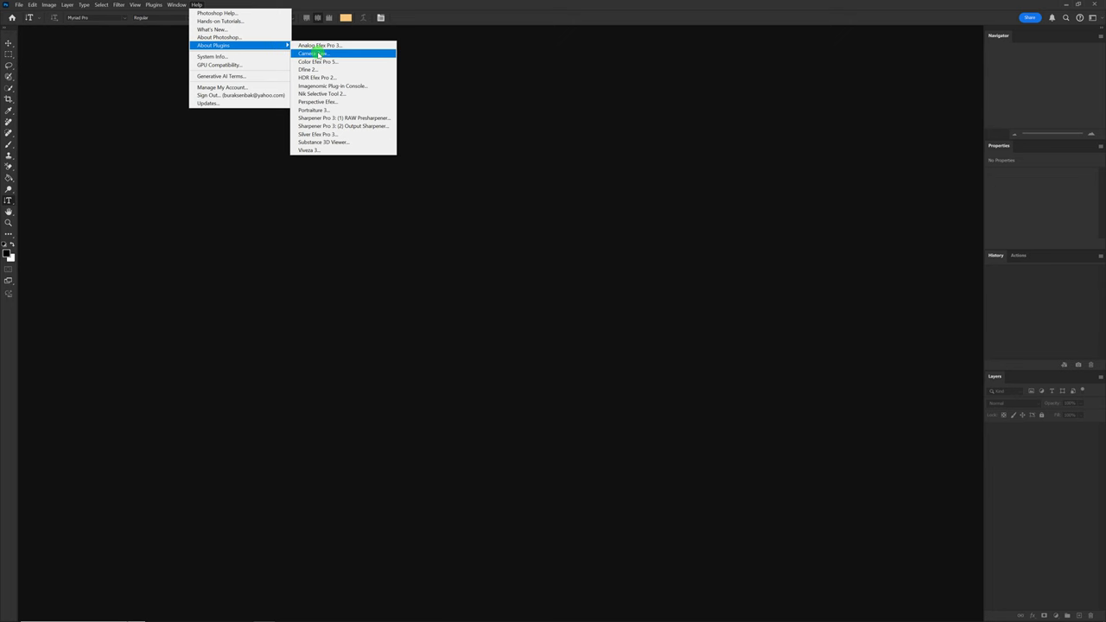
pyautogui.click(317, 54)
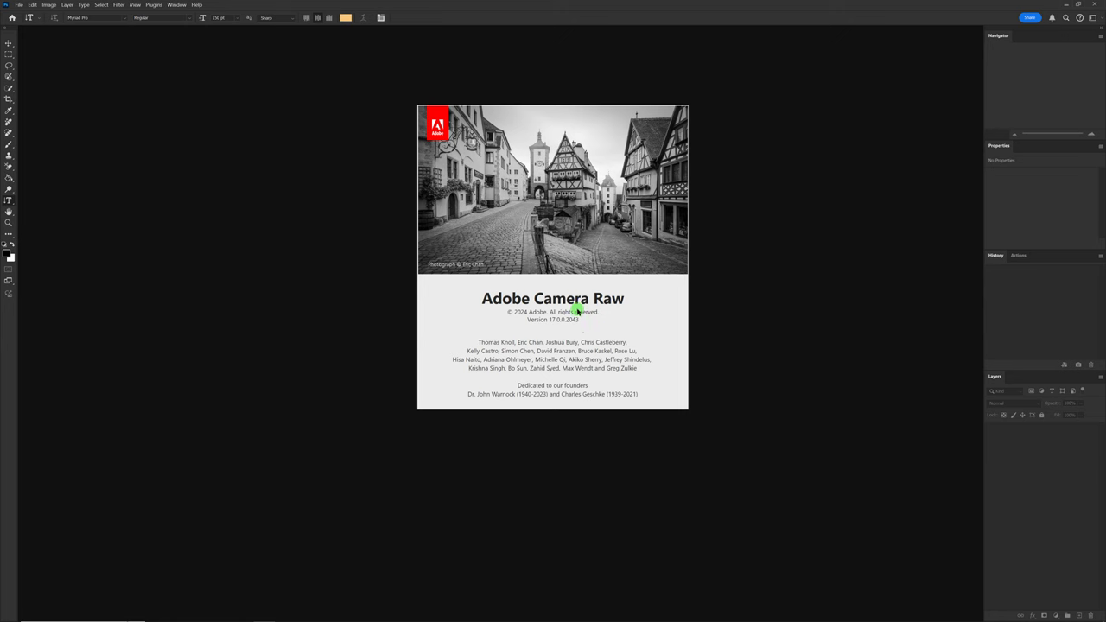
pyautogui.click(559, 313)
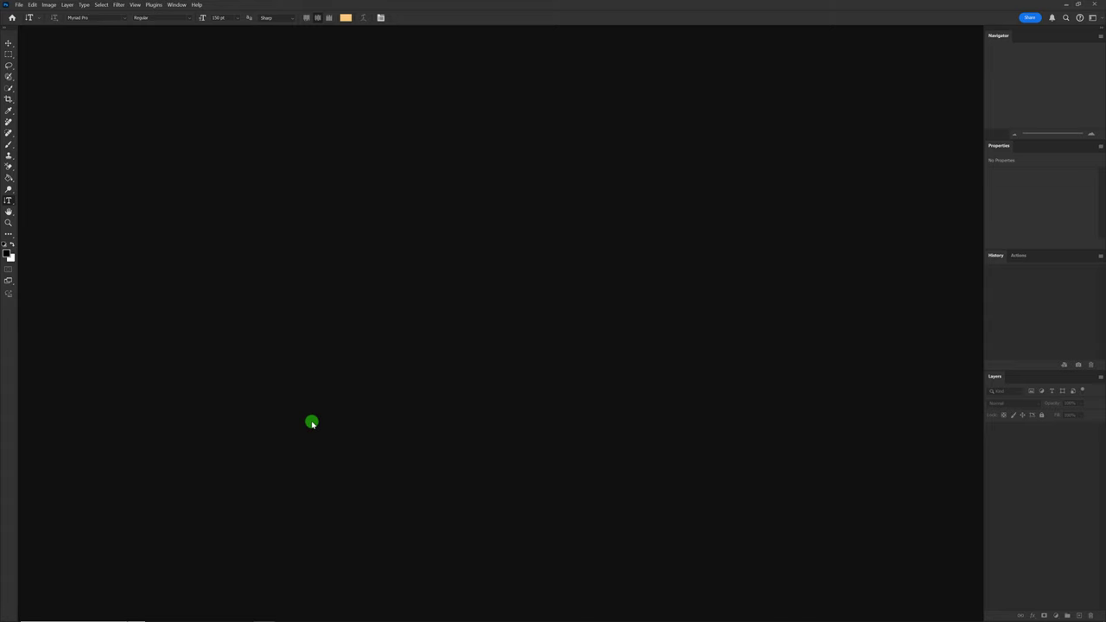
# Drag 01.NEF from File Explorer into Camera Raw and bring up its preferences
pyautogui.moveTo(221, 614)
pyautogui.click(199, 613)
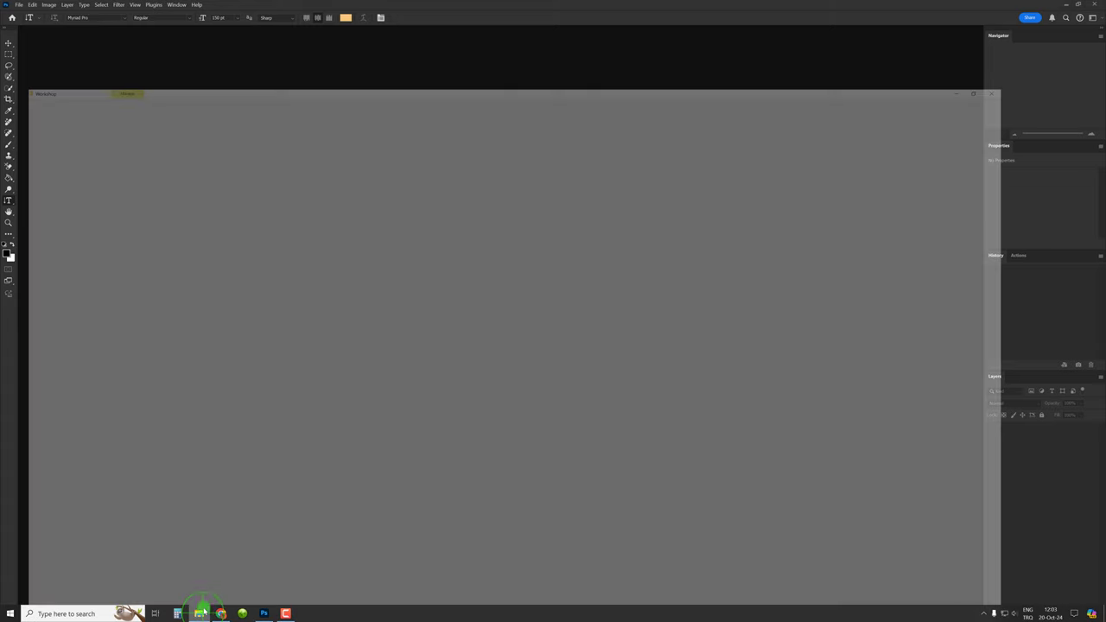
pyautogui.moveTo(185, 140)
pyautogui.mouseDown()
pyautogui.moveTo(347, 542)
pyautogui.moveTo(318, 615)
pyautogui.moveTo(390, 356)
pyautogui.mouseUp()
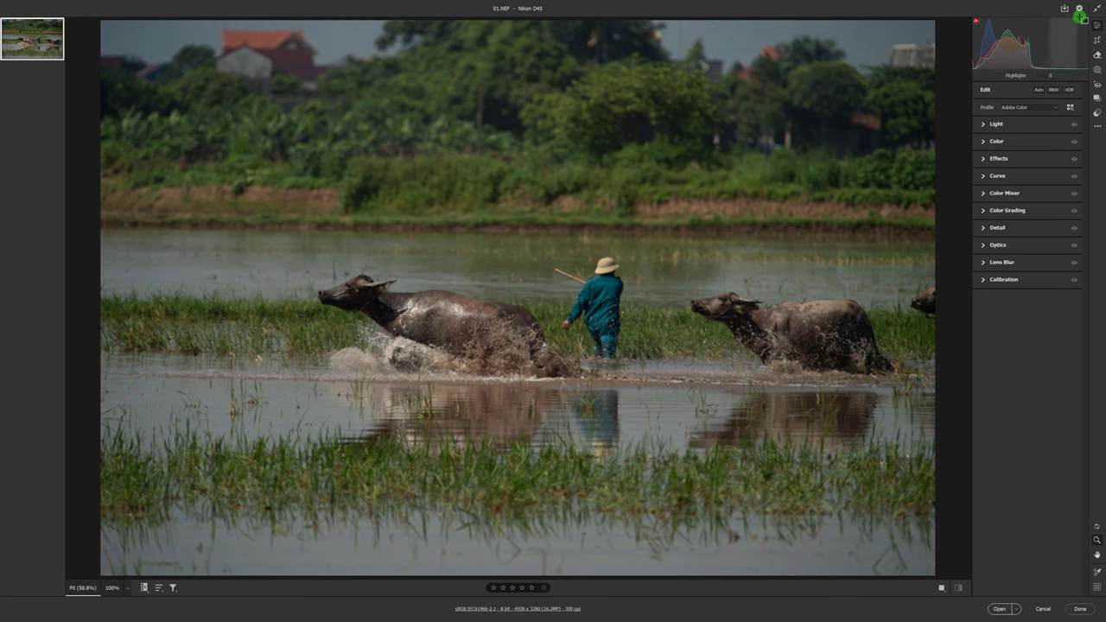
pyautogui.click(1079, 9)
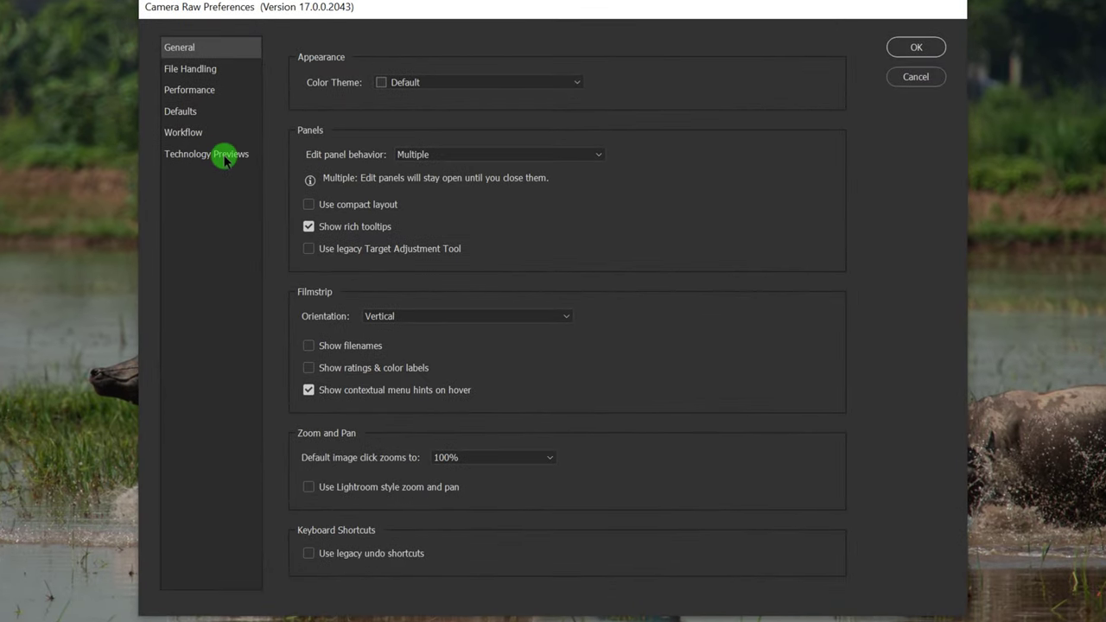
# Enable the New AI Features and Settings Panel technology preview and confirm with OK
pyautogui.click(222, 156)
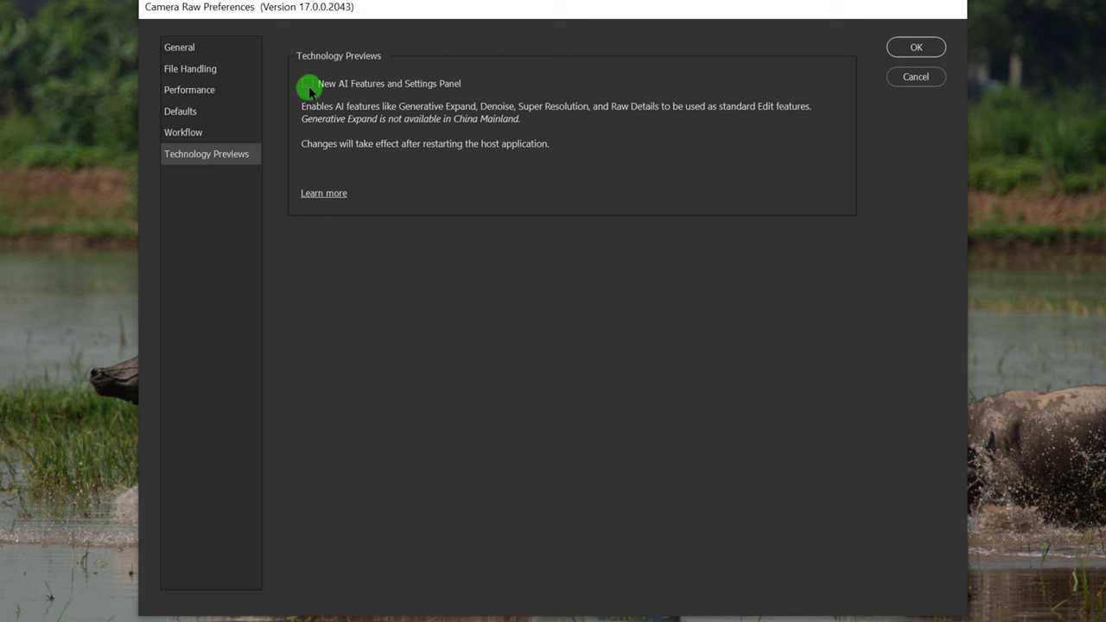
pyautogui.click(307, 85)
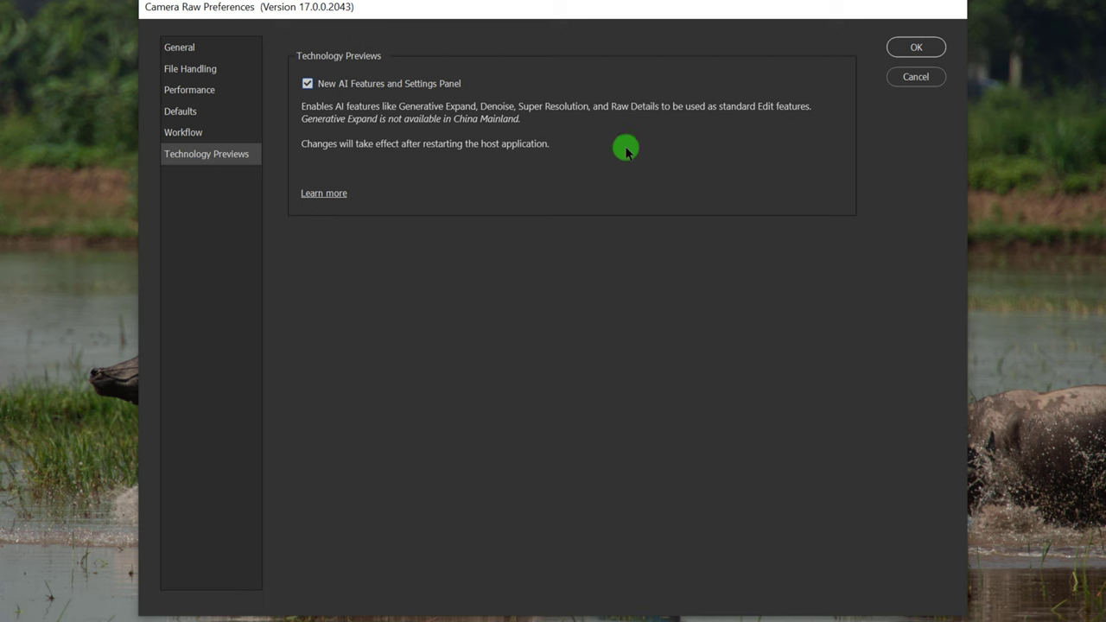
pyautogui.click(914, 48)
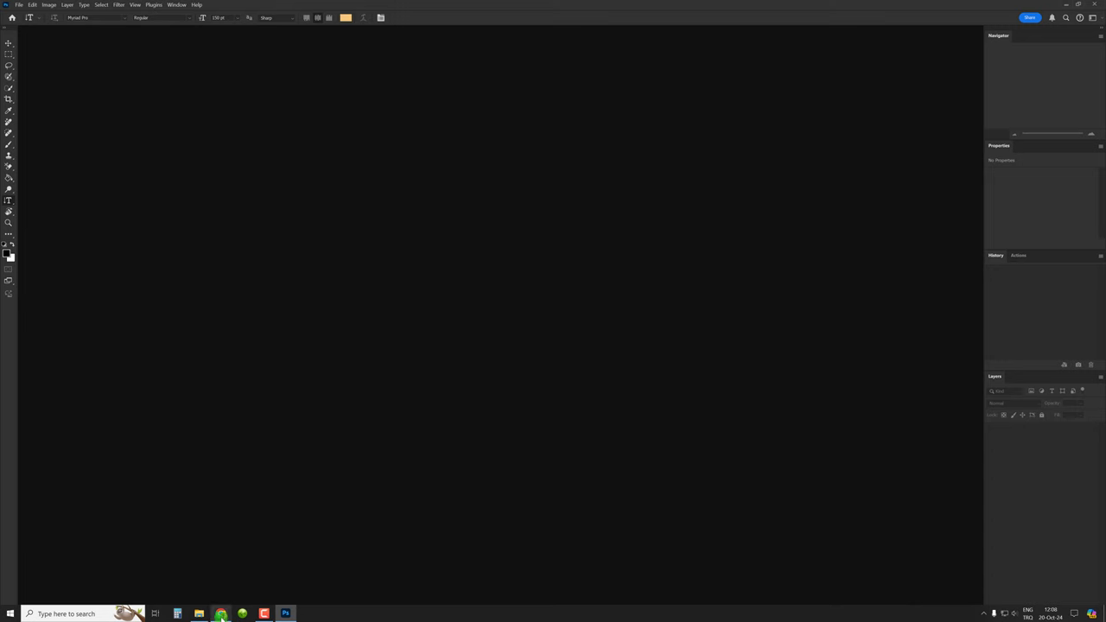
# Select 01.NEF through 04.NEF in the Workshop folder and open all four in Camera Raw
pyautogui.click(198, 613)
pyautogui.click(146, 154)
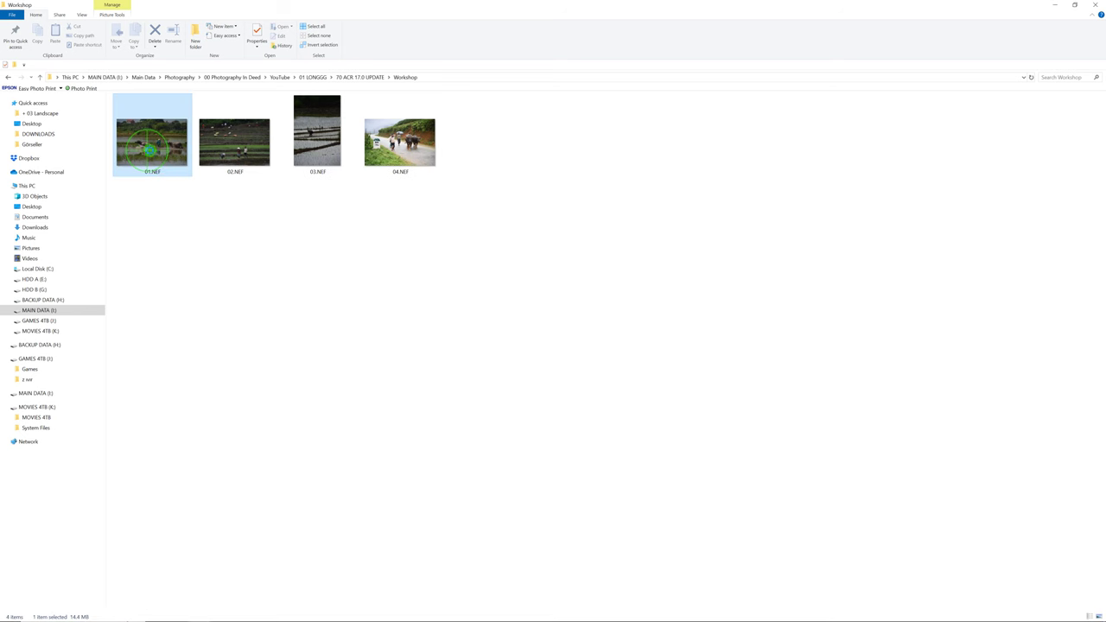
pyautogui.keyDown('shift'); pyautogui.click(395, 148); pyautogui.keyUp('shift')
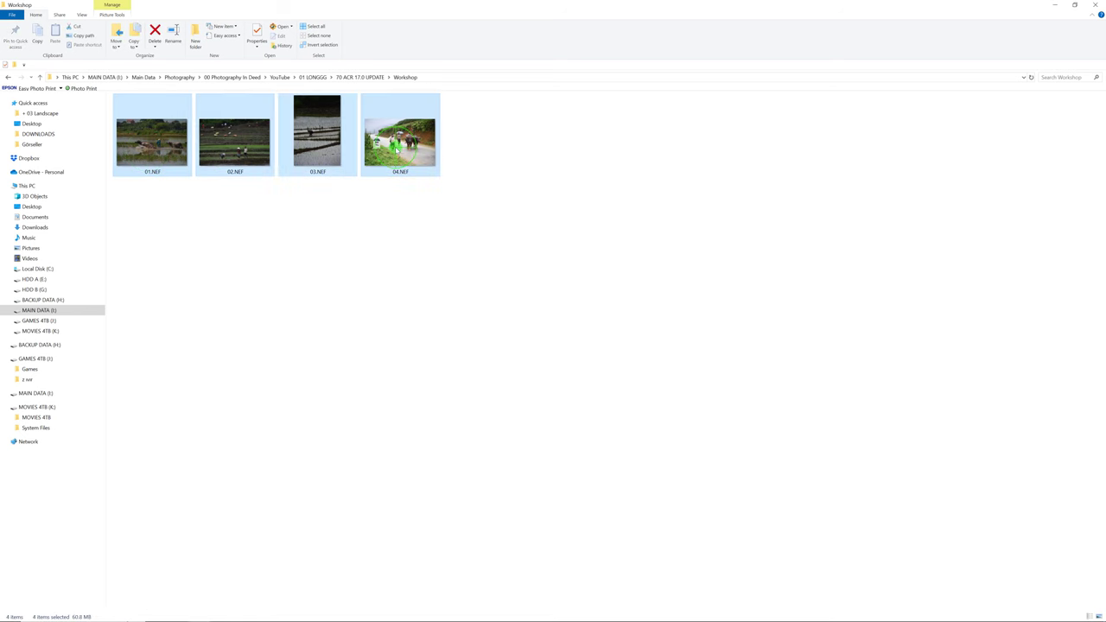
pyautogui.moveTo(396, 148)
pyautogui.mouseDown()
pyautogui.moveTo(283, 615)
pyautogui.moveTo(380, 344)
pyautogui.mouseUp()
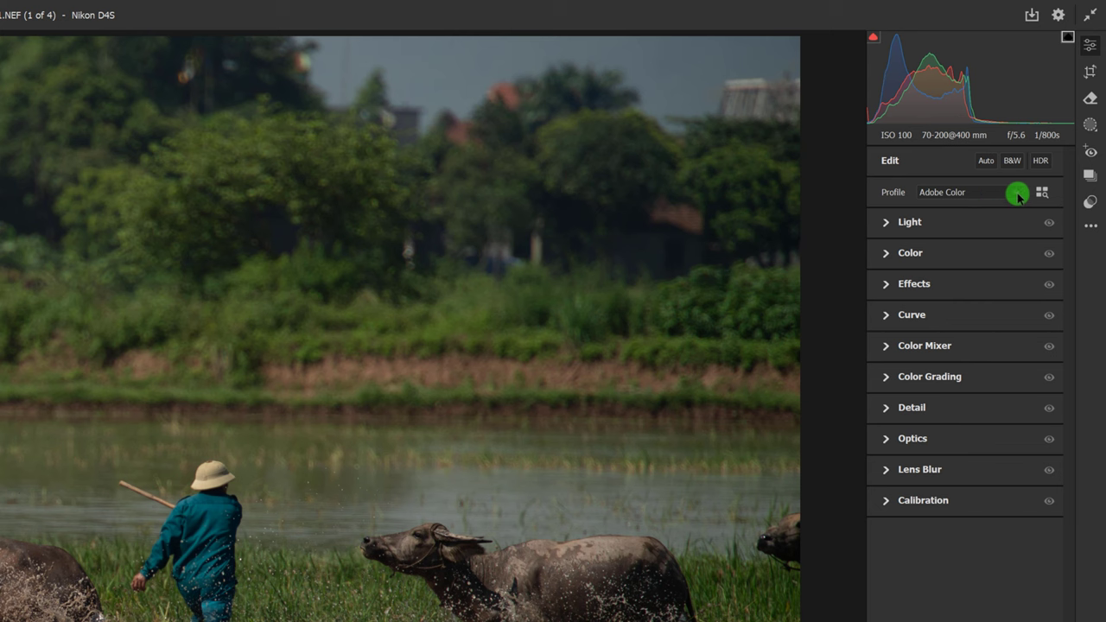
# Apply the Adobe Adaptive (beta) profile to 01.NEF and lower its amount to 74
pyautogui.click(1018, 199)
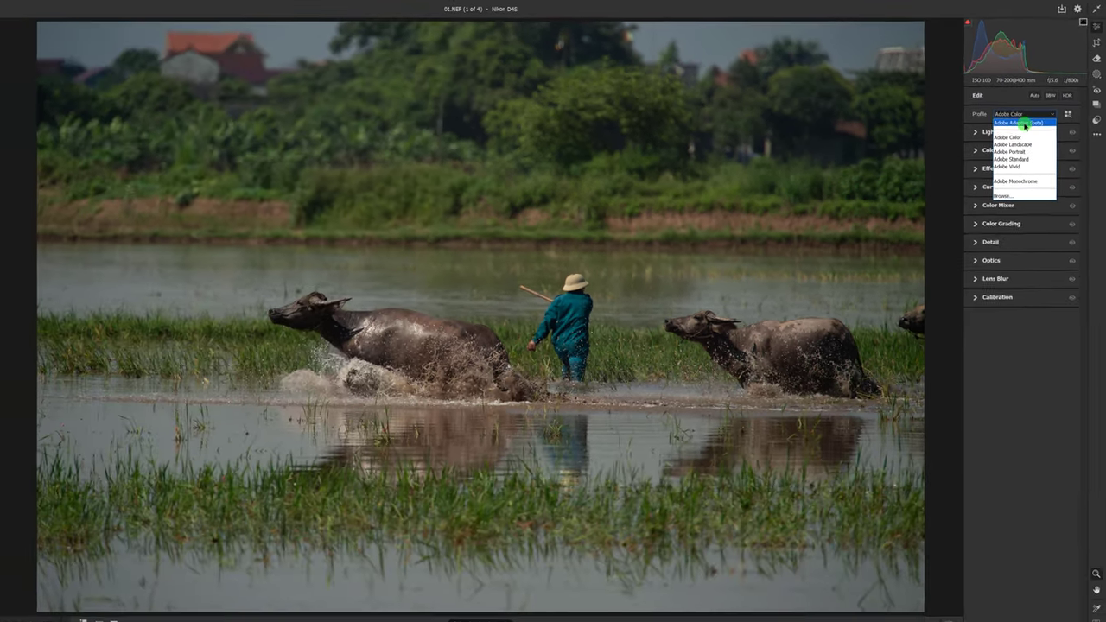
pyautogui.click(1024, 125)
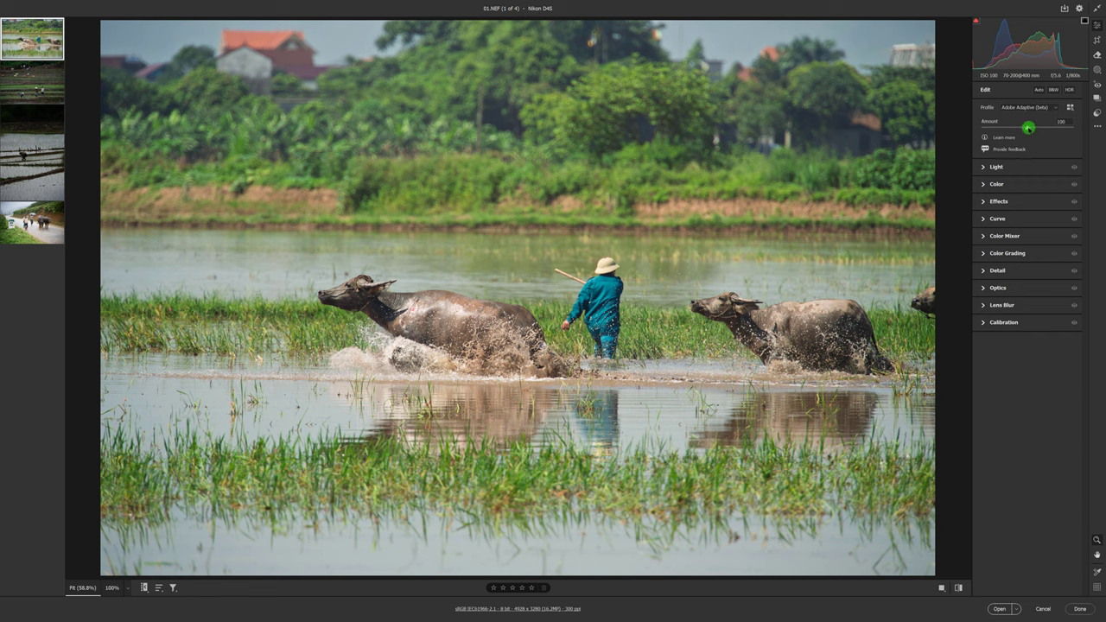
pyautogui.moveTo(1029, 126)
pyautogui.mouseDown()
pyautogui.moveTo(1070, 128)
pyautogui.moveTo(985, 124)
pyautogui.moveTo(1029, 130)
pyautogui.mouseUp()
pyautogui.click(983, 167)
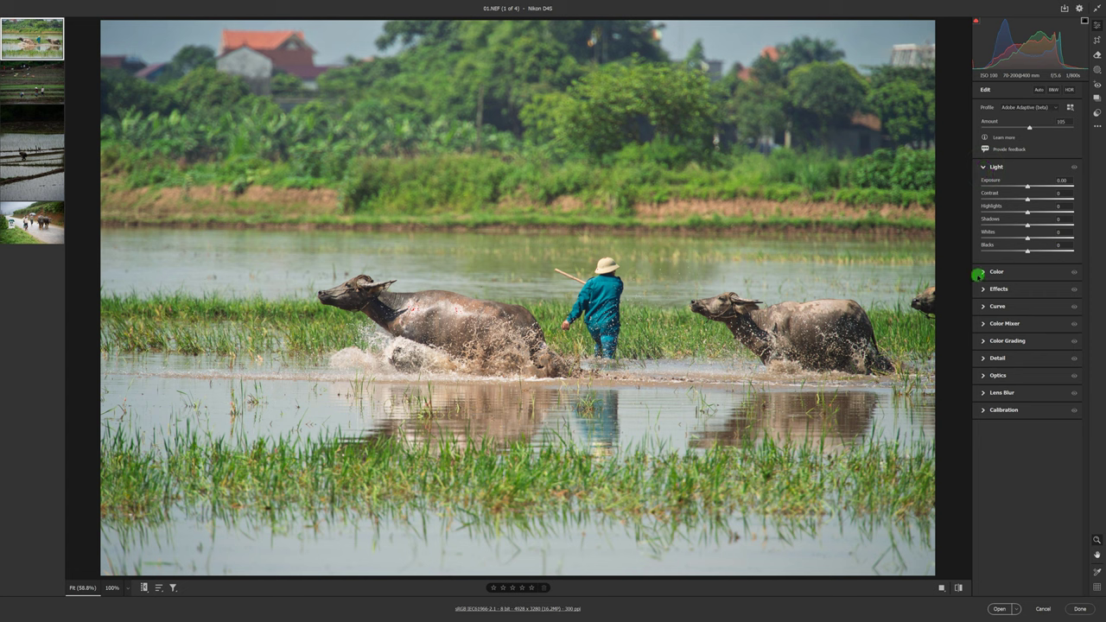
pyautogui.click(983, 272)
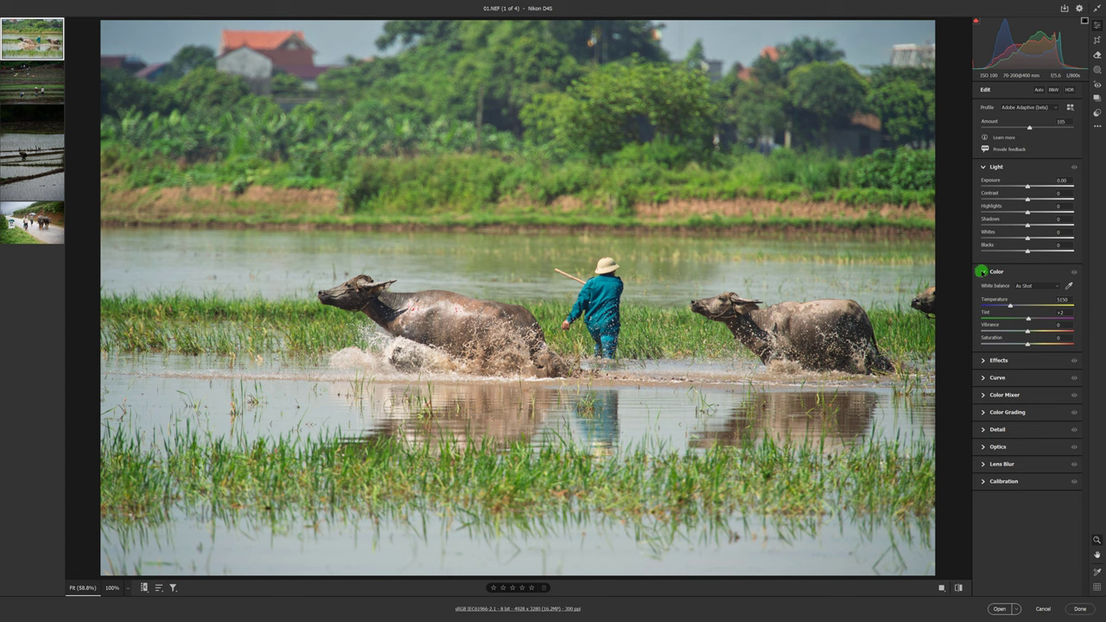
pyautogui.click(982, 272)
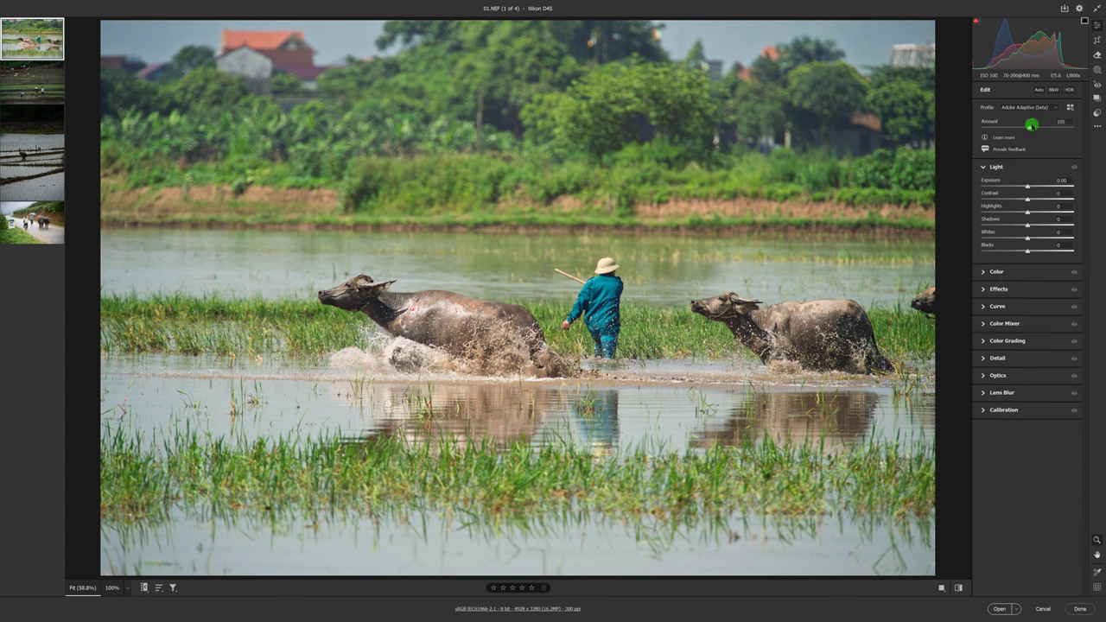
pyautogui.moveTo(1027, 126)
pyautogui.mouseDown()
pyautogui.moveTo(1041, 126)
pyautogui.moveTo(1015, 126)
pyautogui.mouseUp()
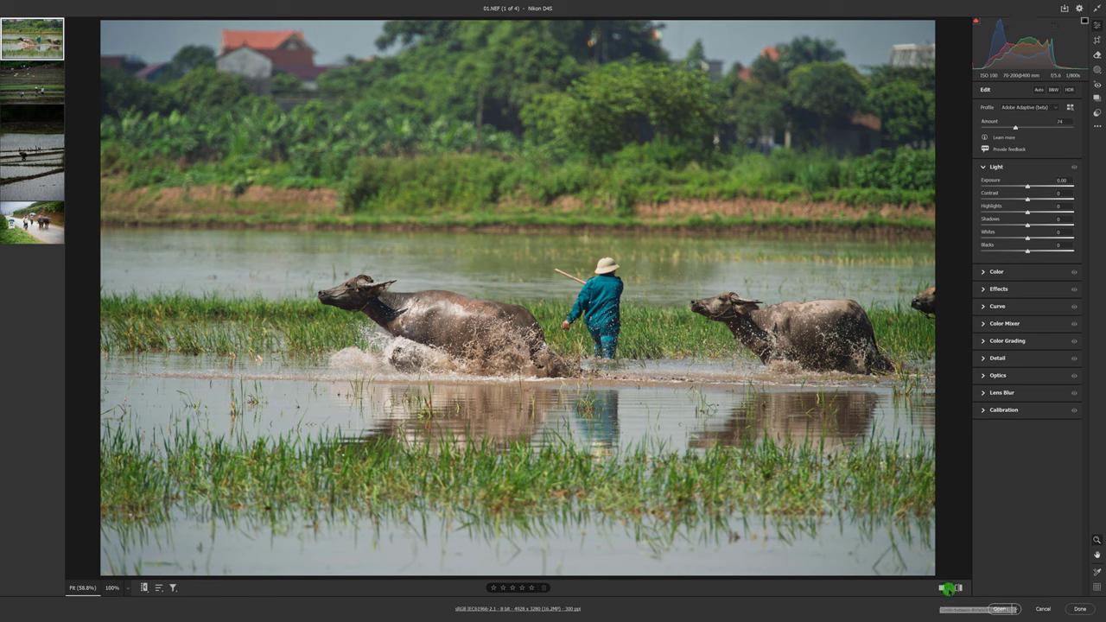
# Compare the buffalo photo before and after the edits, ending on the edited version
pyautogui.click(957, 588)
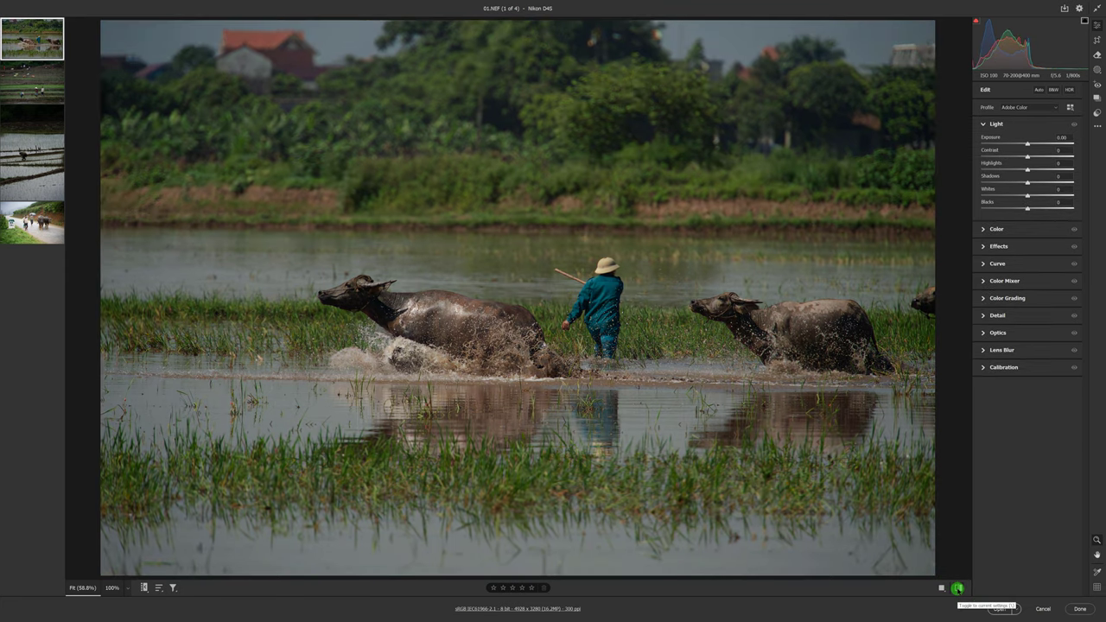
pyautogui.click(957, 587)
pyautogui.click(957, 588)
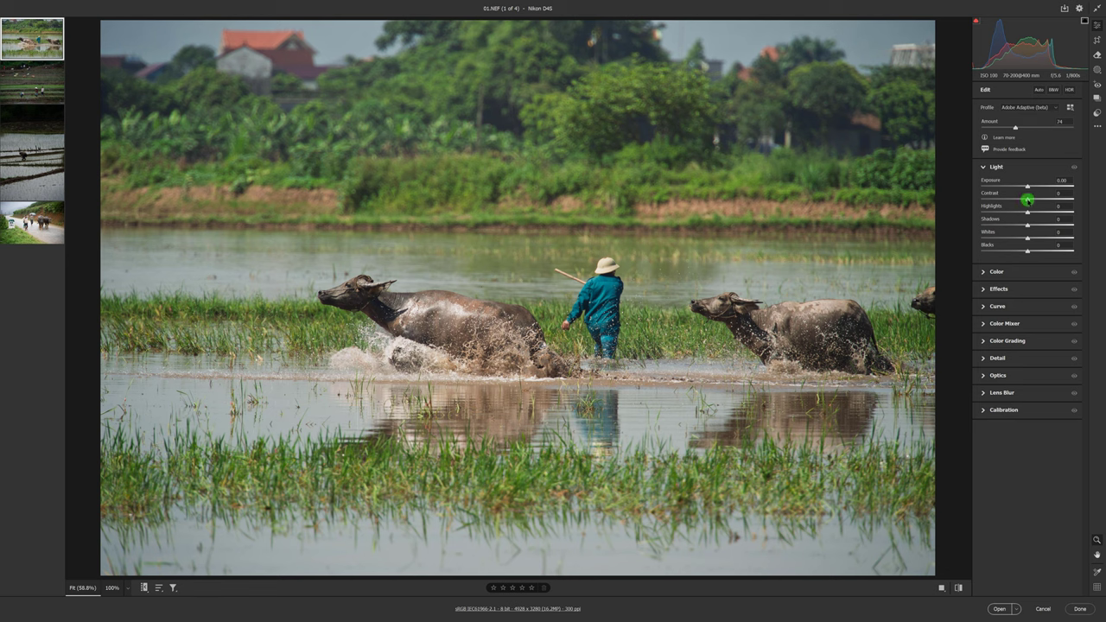
# Give 01.NEF Contrast +15, Highlights -36, Shadows +18 and Blacks -22, then select 02.NEF
pyautogui.moveTo(1028, 200)
pyautogui.mouseDown()
pyautogui.moveTo(1010, 212)
pyautogui.moveTo(1031, 225)
pyautogui.mouseUp()
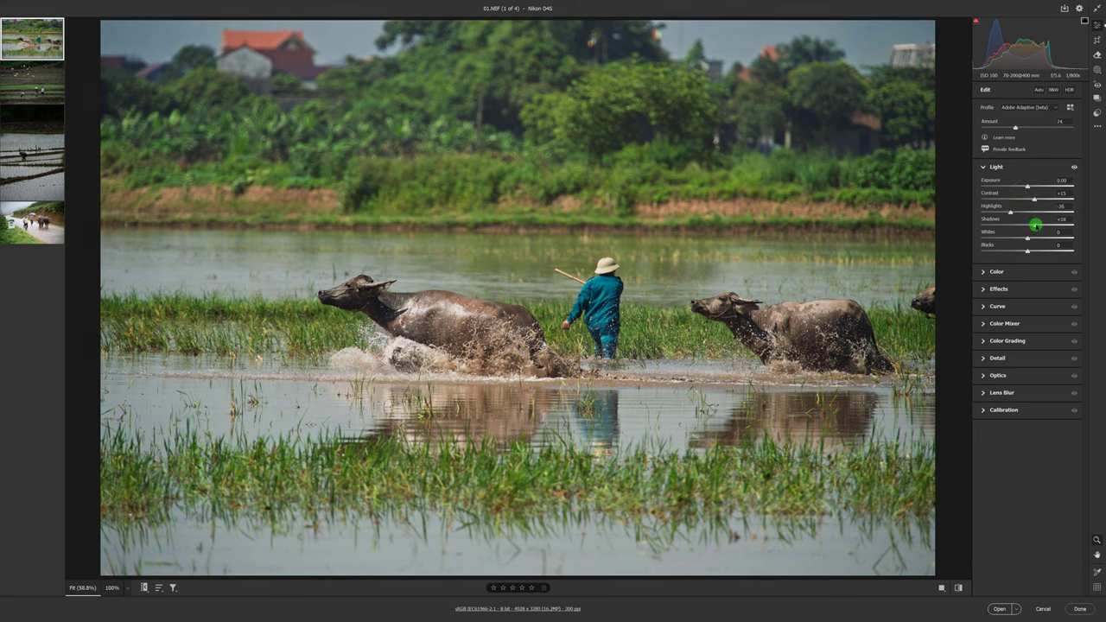
pyautogui.click(1023, 251)
pyautogui.moveTo(1022, 252); pyautogui.dragTo(1020, 252)
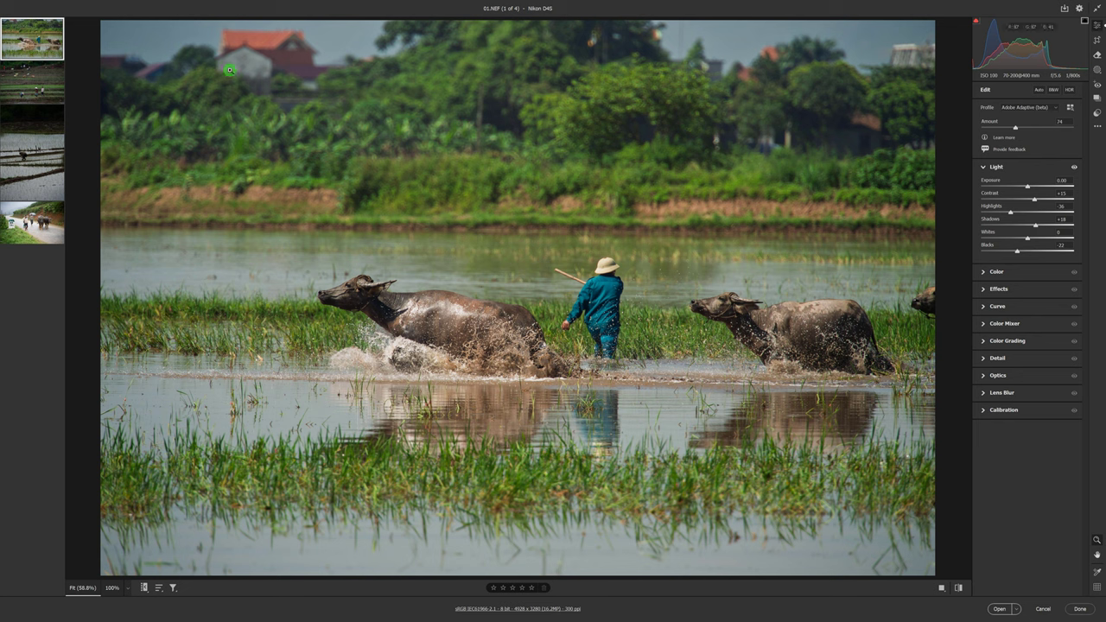
pyautogui.click(24, 86)
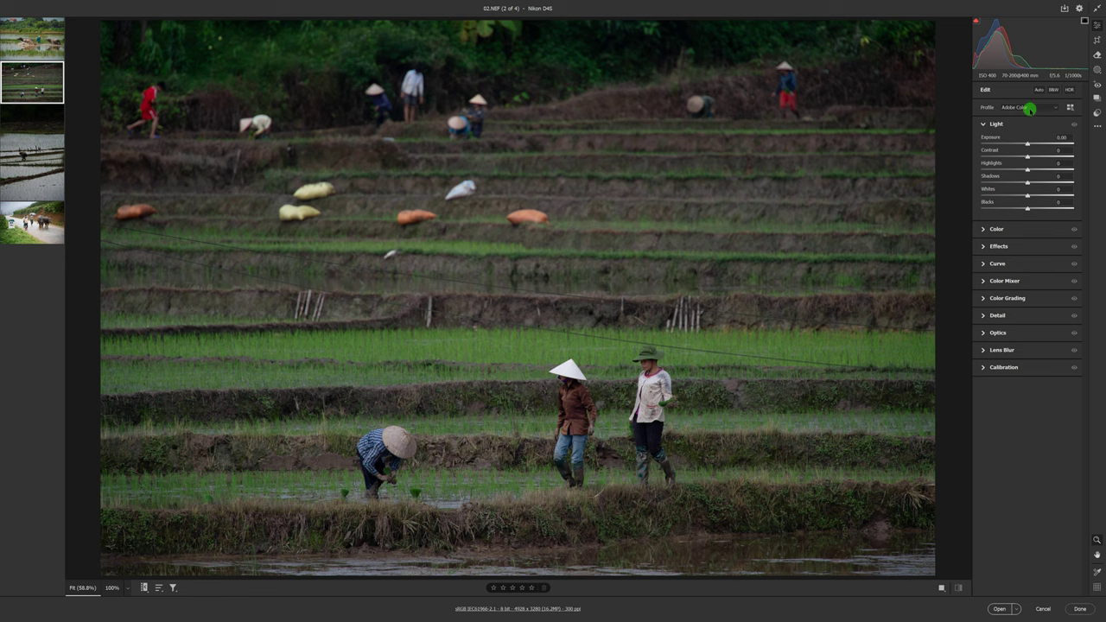
pyautogui.click(1029, 108)
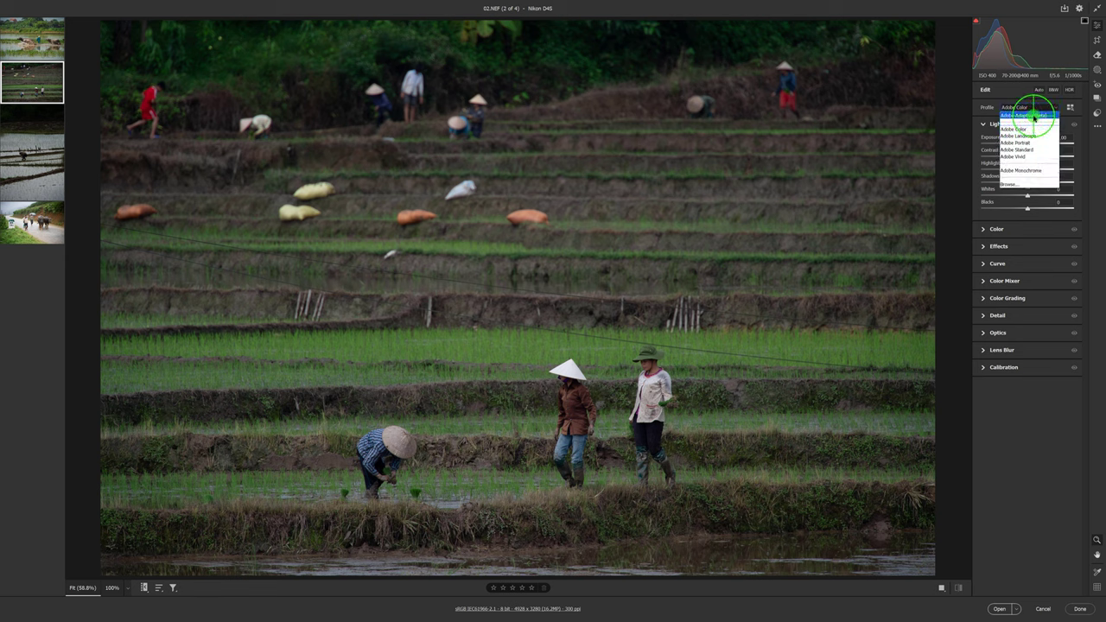
# Apply Adobe Adaptive (beta) to 02.NEF at amount 72 and to 03.NEF
pyautogui.click(1029, 115)
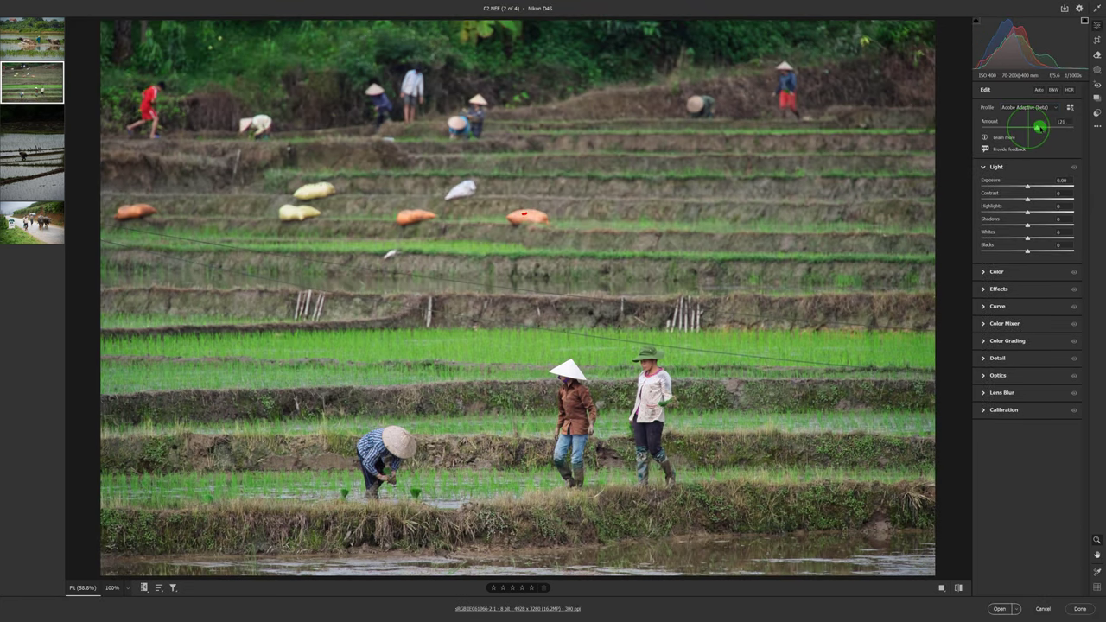
pyautogui.moveTo(1039, 124); pyautogui.dragTo(1015, 126)
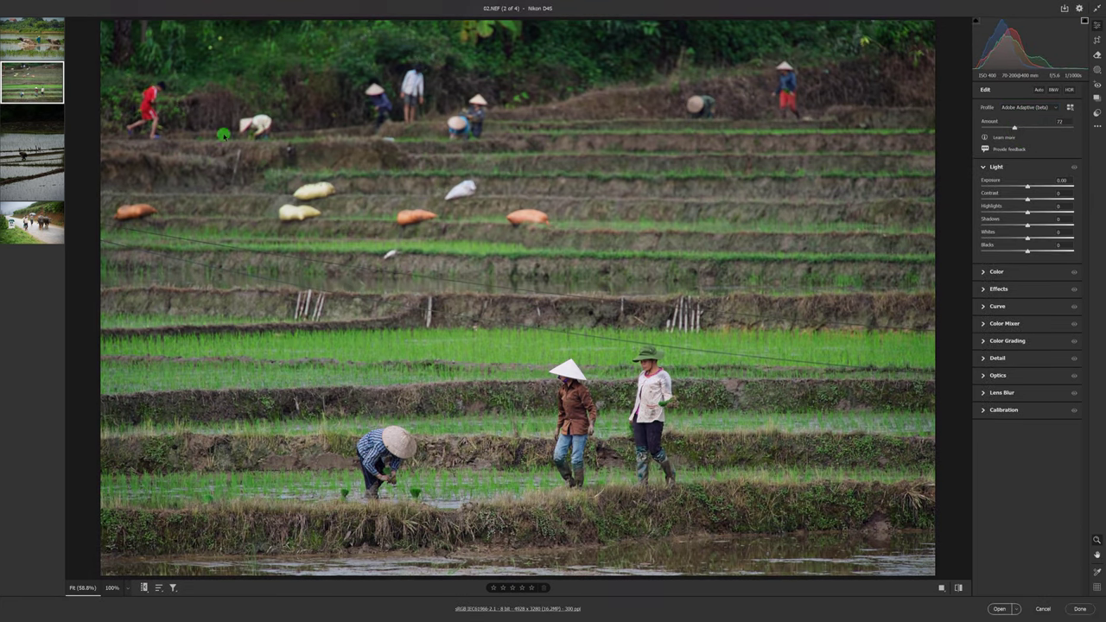
pyautogui.click(41, 151)
pyautogui.click(1041, 107)
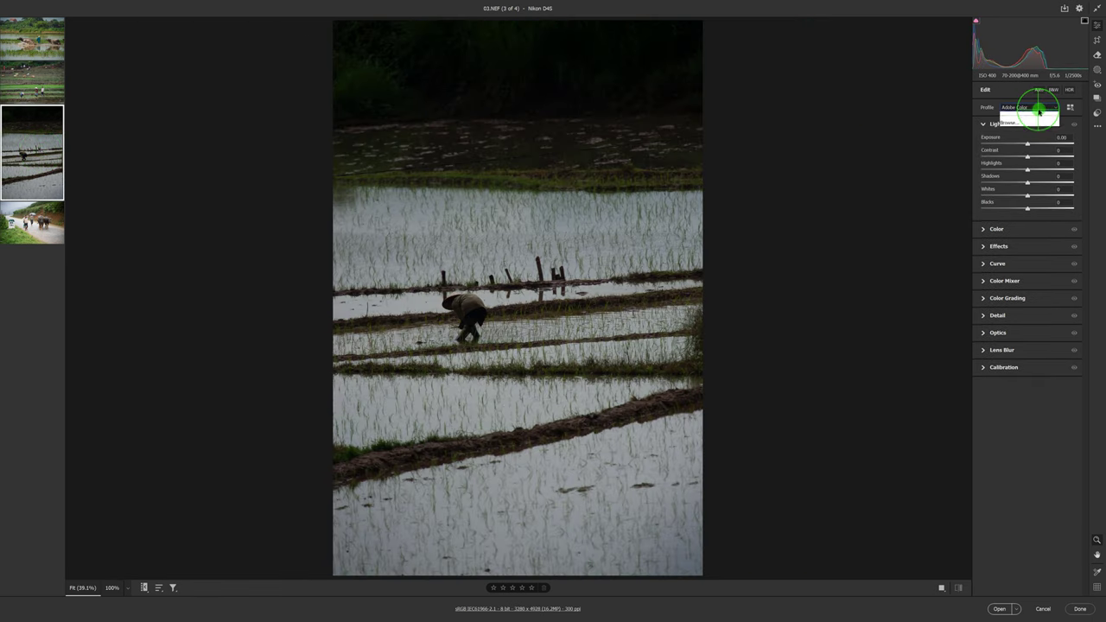
pyautogui.click(1039, 116)
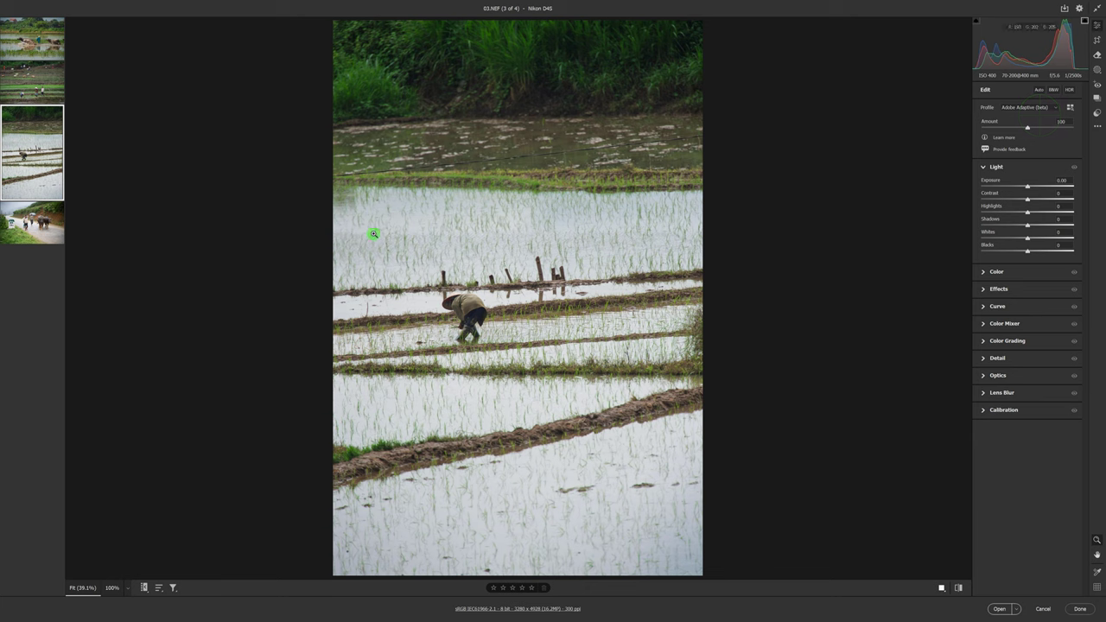
# Apply Adobe Adaptive (beta) to the buffalo road photo 04.NEF and compare it with defaults
pyautogui.click(43, 223)
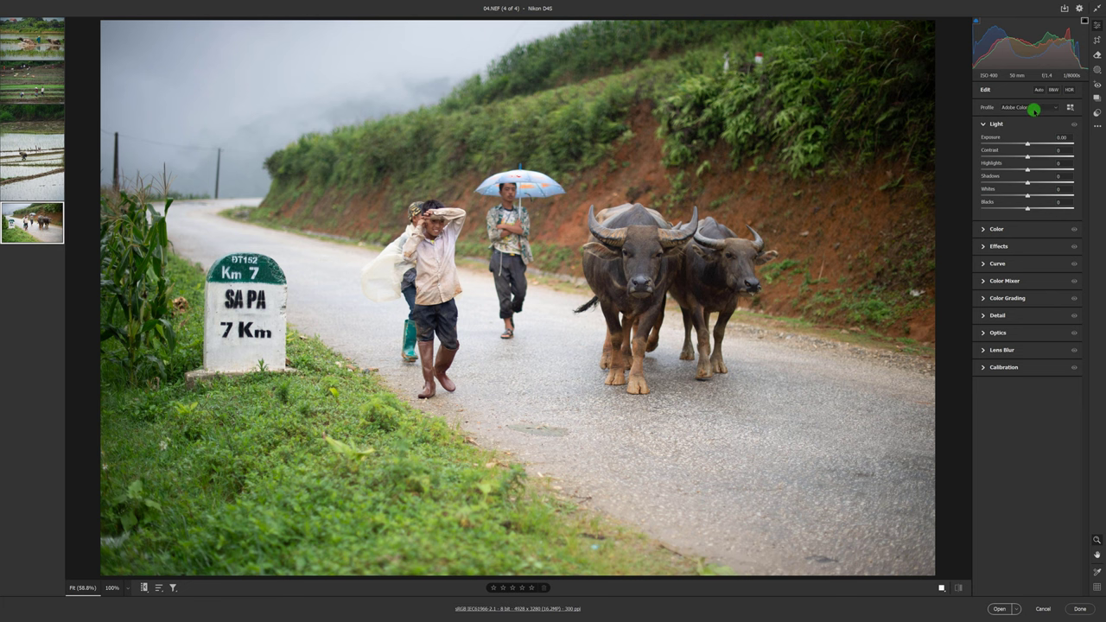
pyautogui.click(1033, 107)
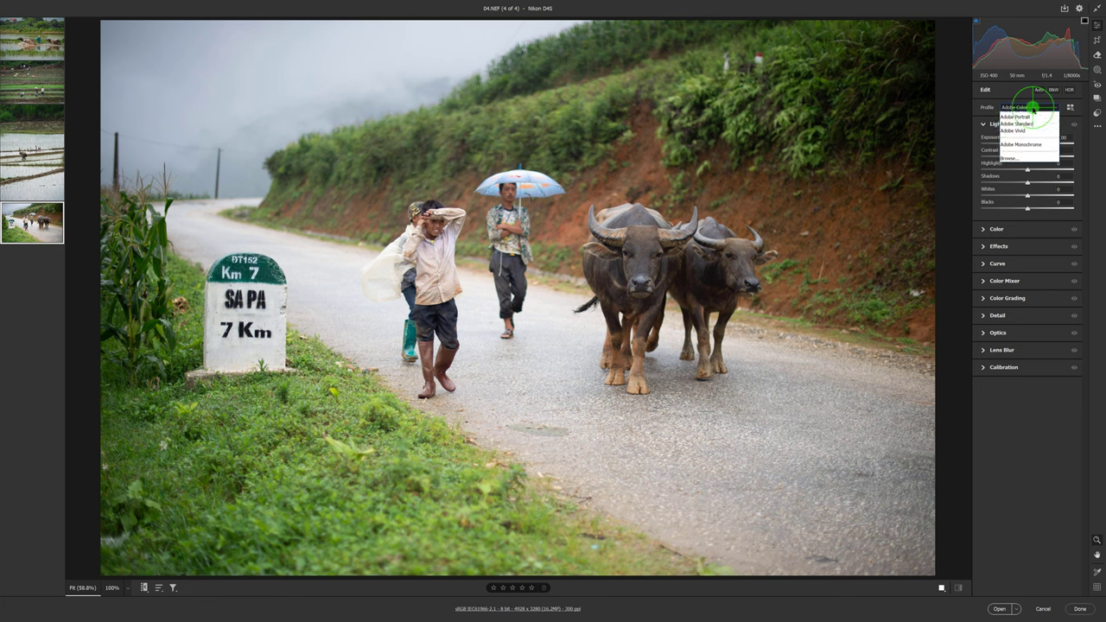
pyautogui.click(1030, 115)
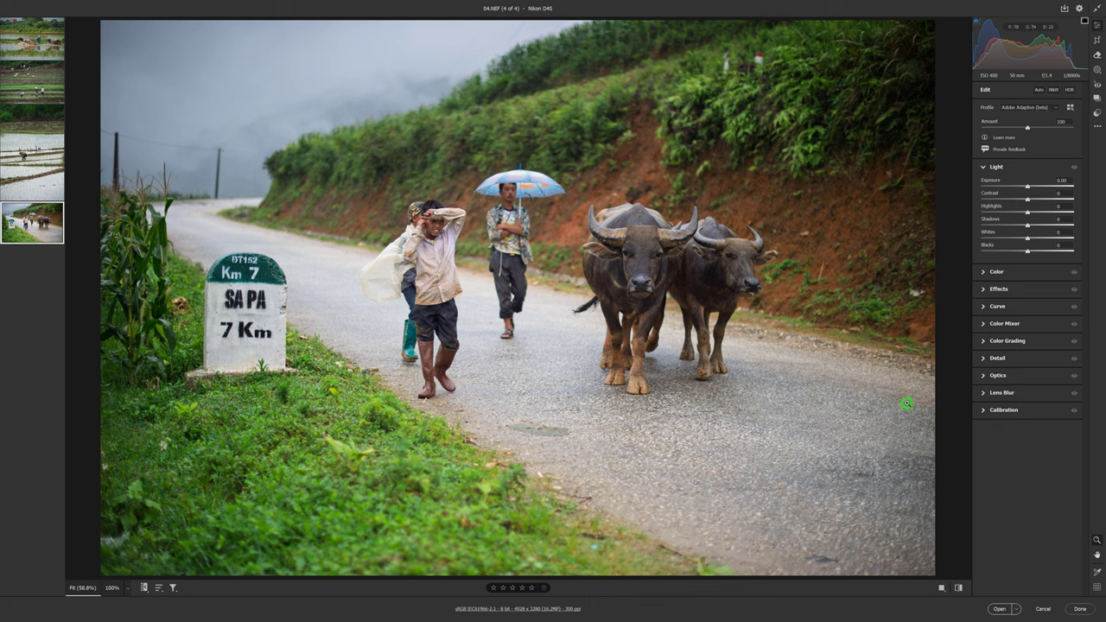
pyautogui.click(958, 590)
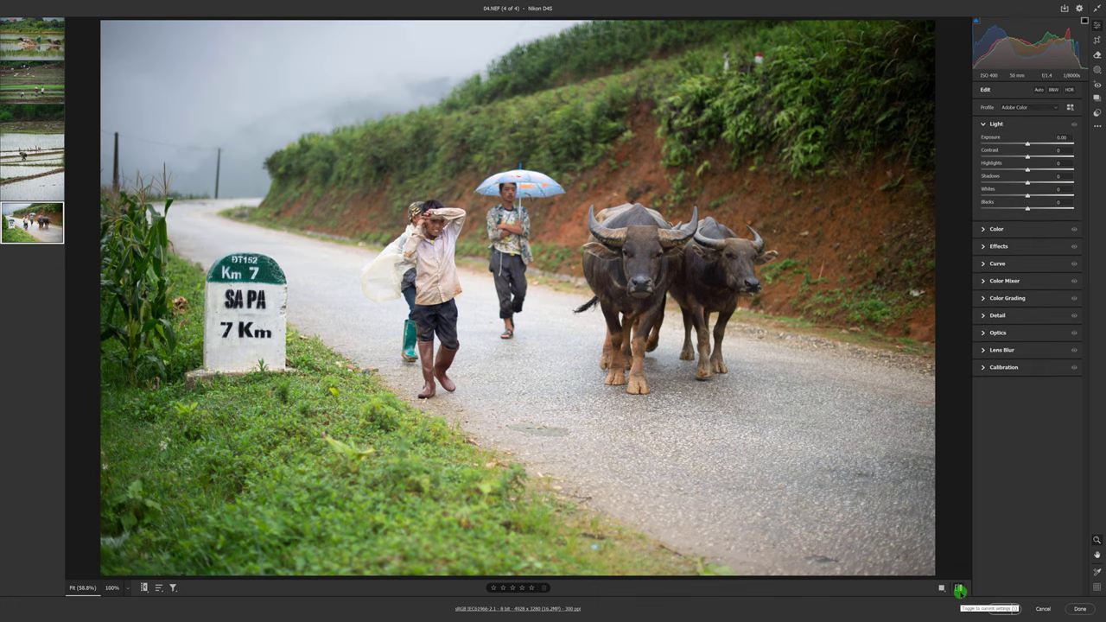
pyautogui.click(959, 590)
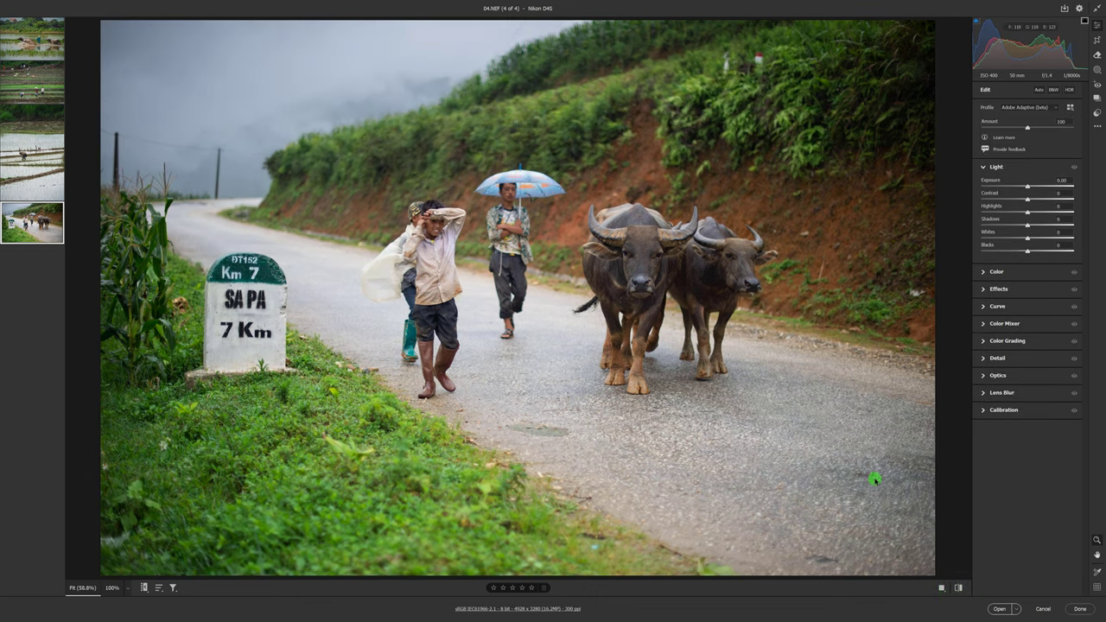
pyautogui.moveTo(32, 159)
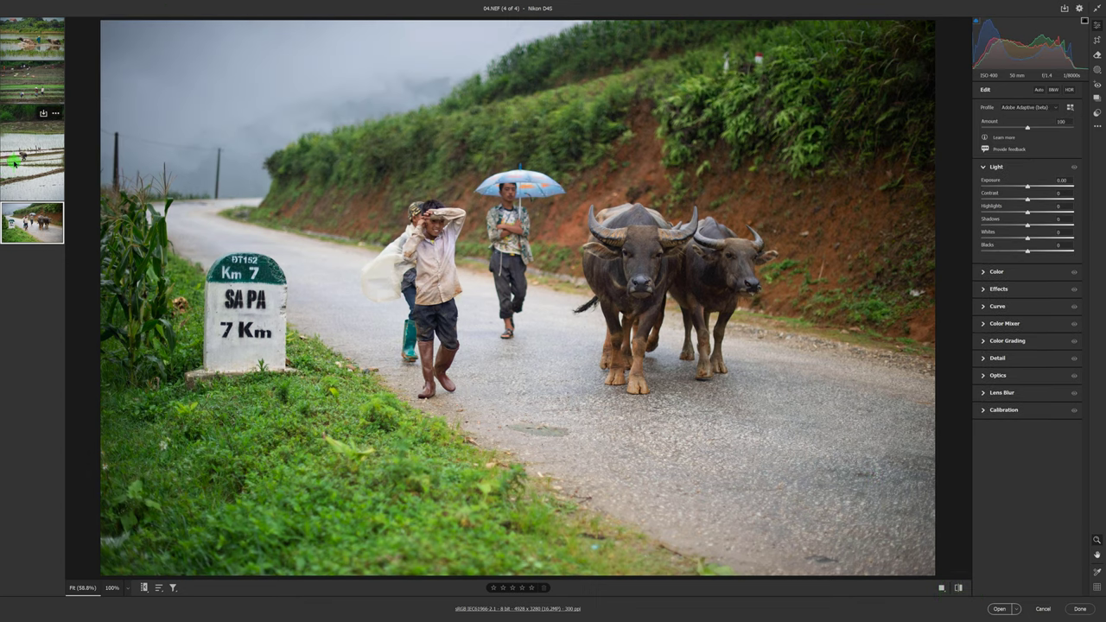
# Compare the rice paddy photo with its defaults, then preview 04.NEF's default look
pyautogui.click(13, 160)
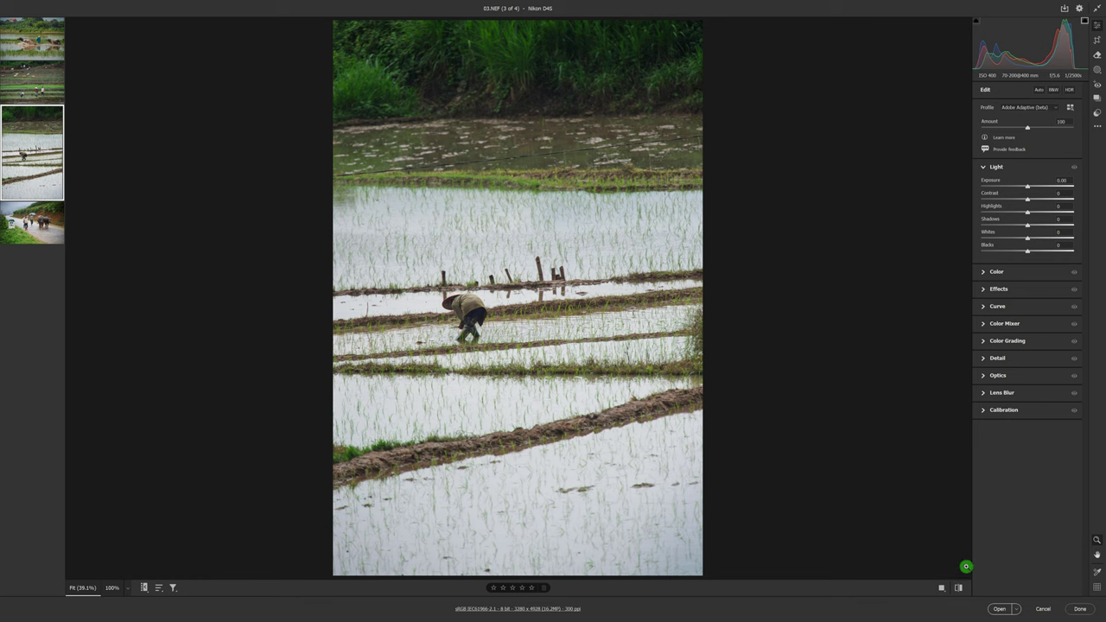
pyautogui.click(958, 588)
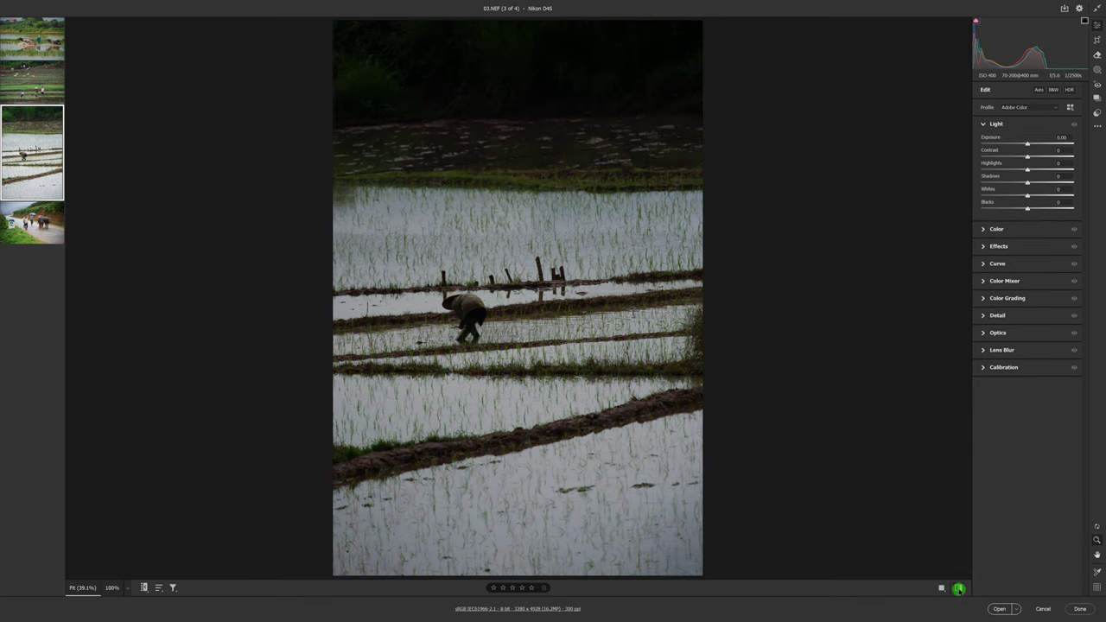
pyautogui.click(958, 589)
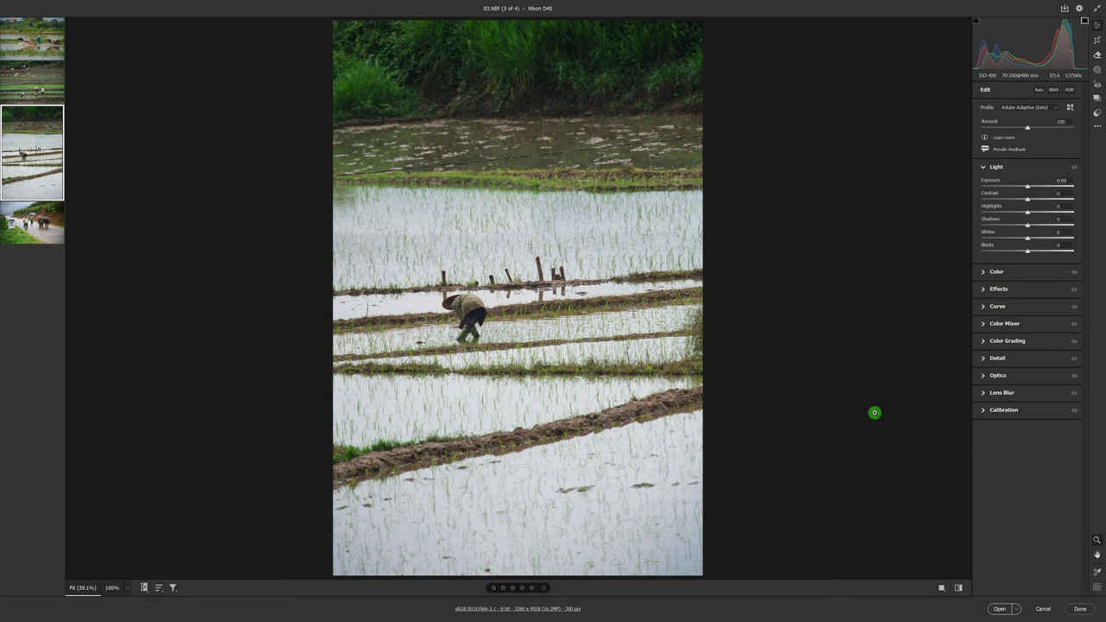
pyautogui.click(30, 223)
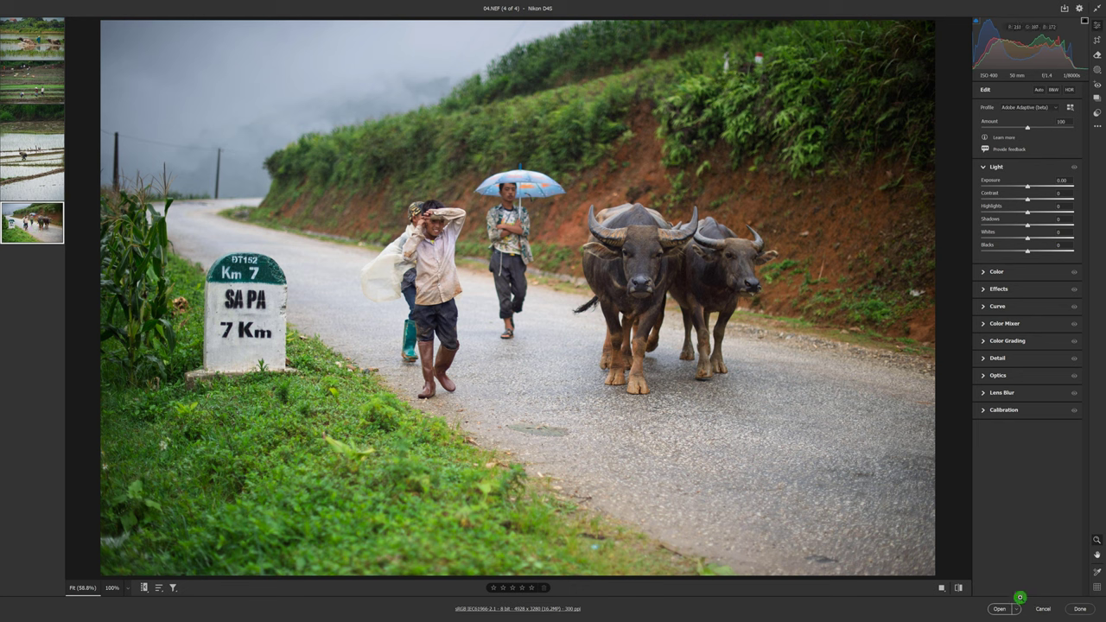
pyautogui.click(961, 587)
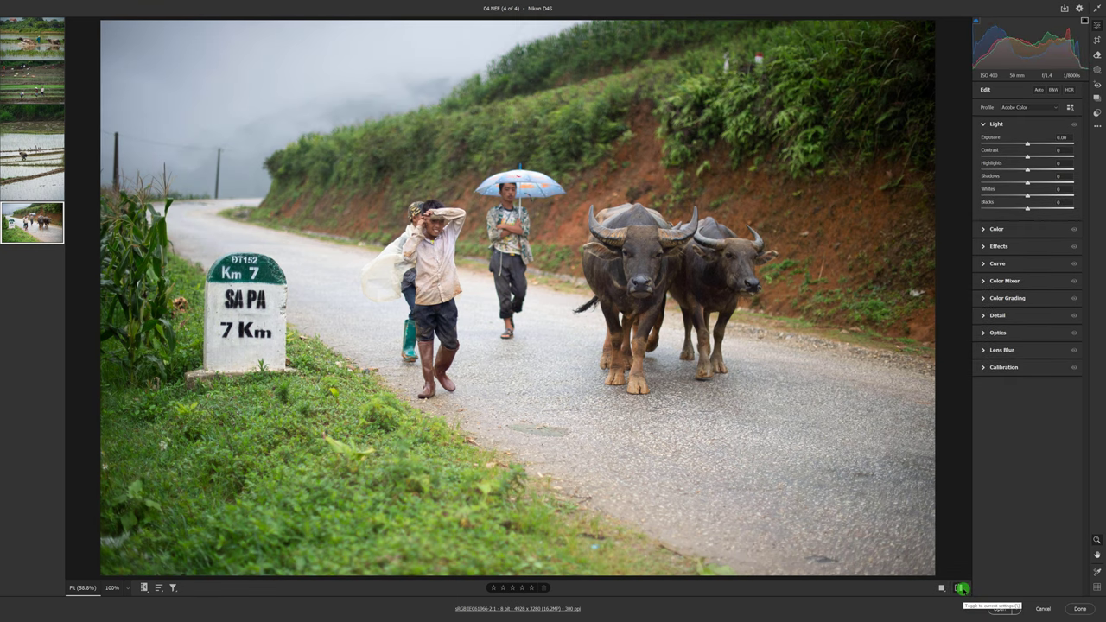
# Return 04.NEF to its current settings and switch its profile to Adobe Color
pyautogui.click(961, 588)
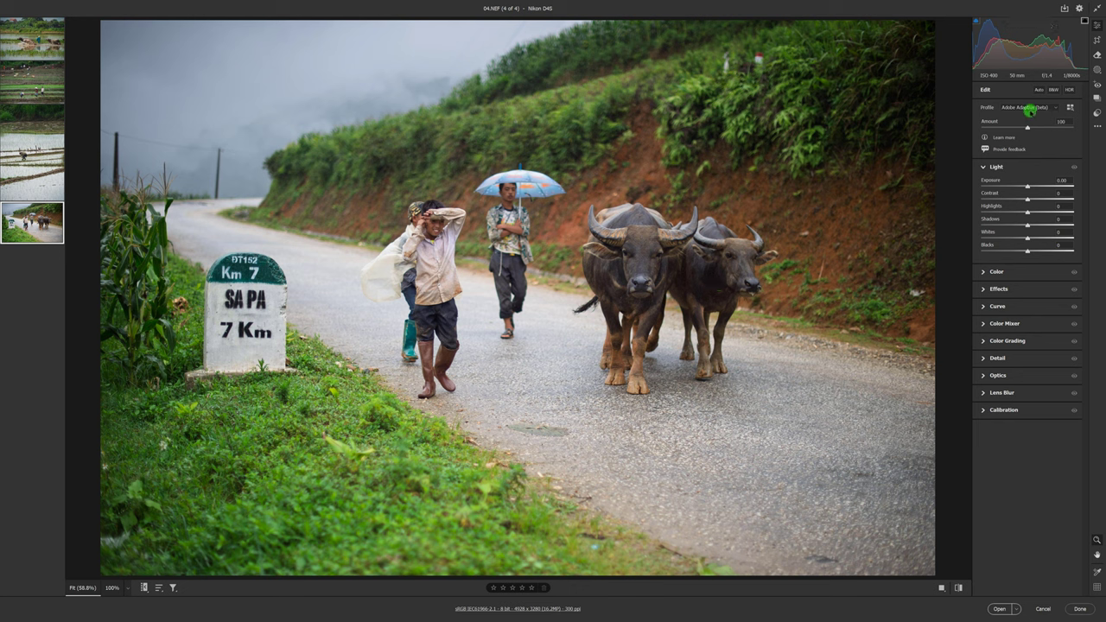
pyautogui.click(1028, 106)
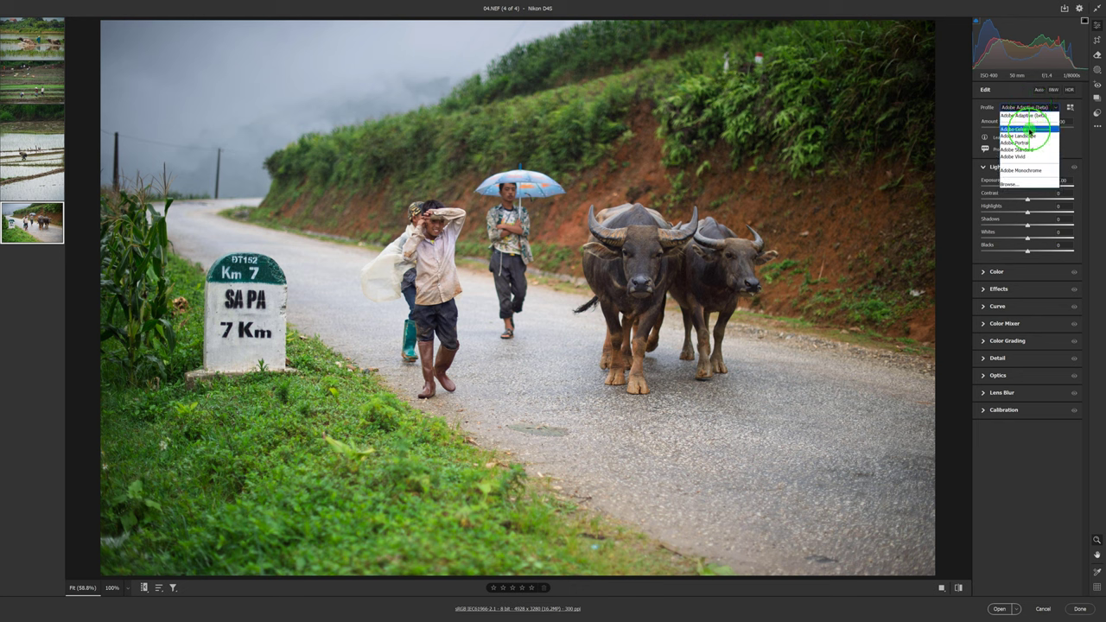
pyautogui.click(1017, 128)
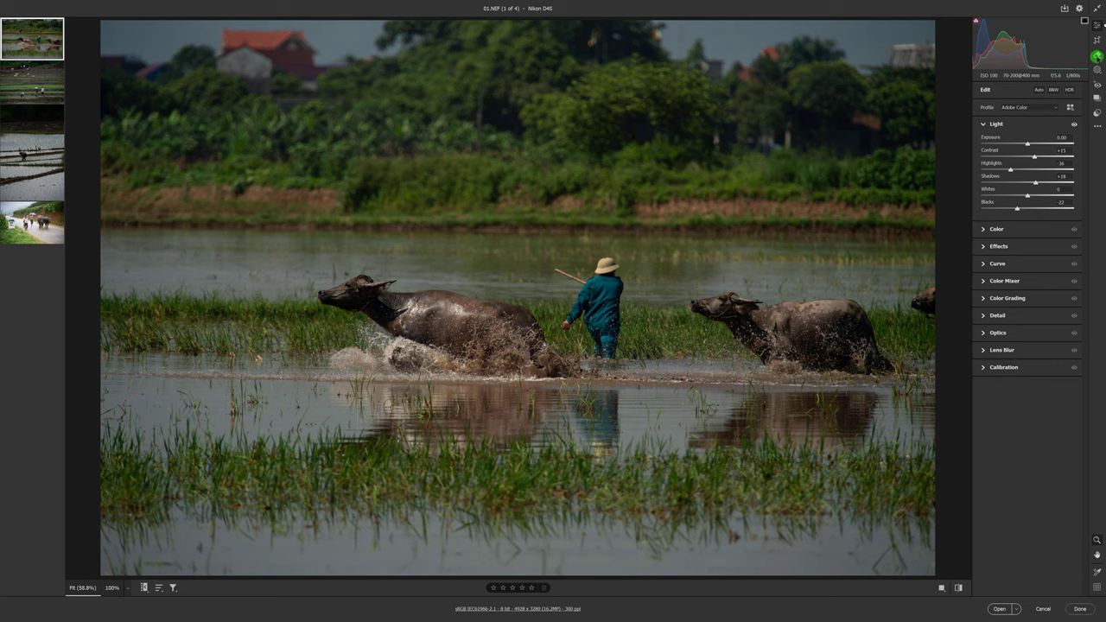
# Activate the Remove tool on 01.NEF with Use Generative AI and Detect Objects enabled
pyautogui.click(1096, 56)
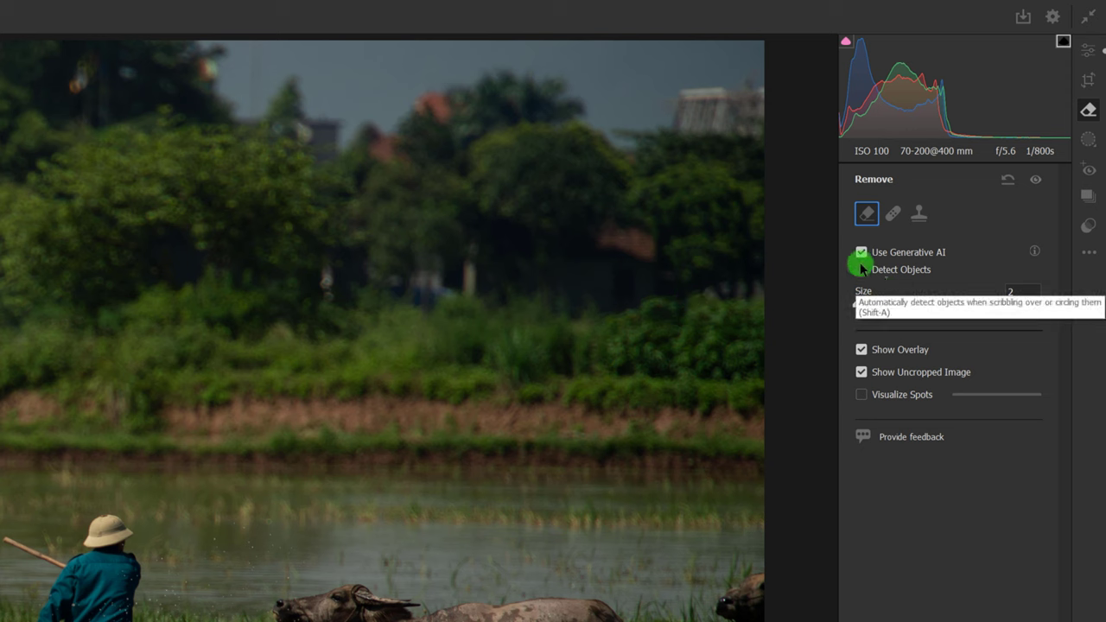
pyautogui.click(862, 269)
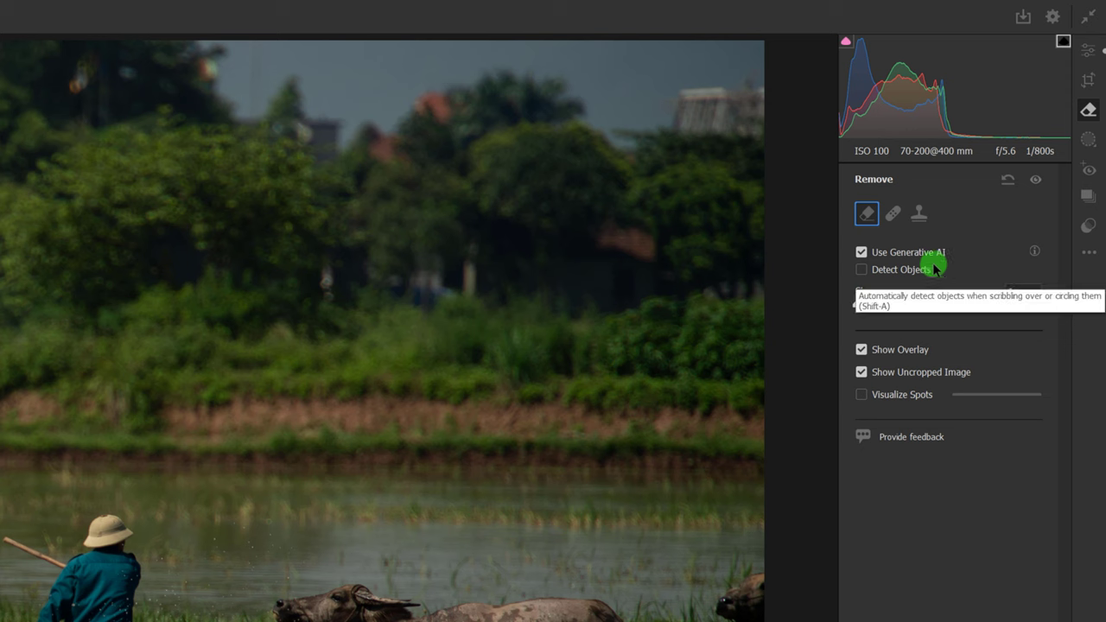
pyautogui.click(862, 273)
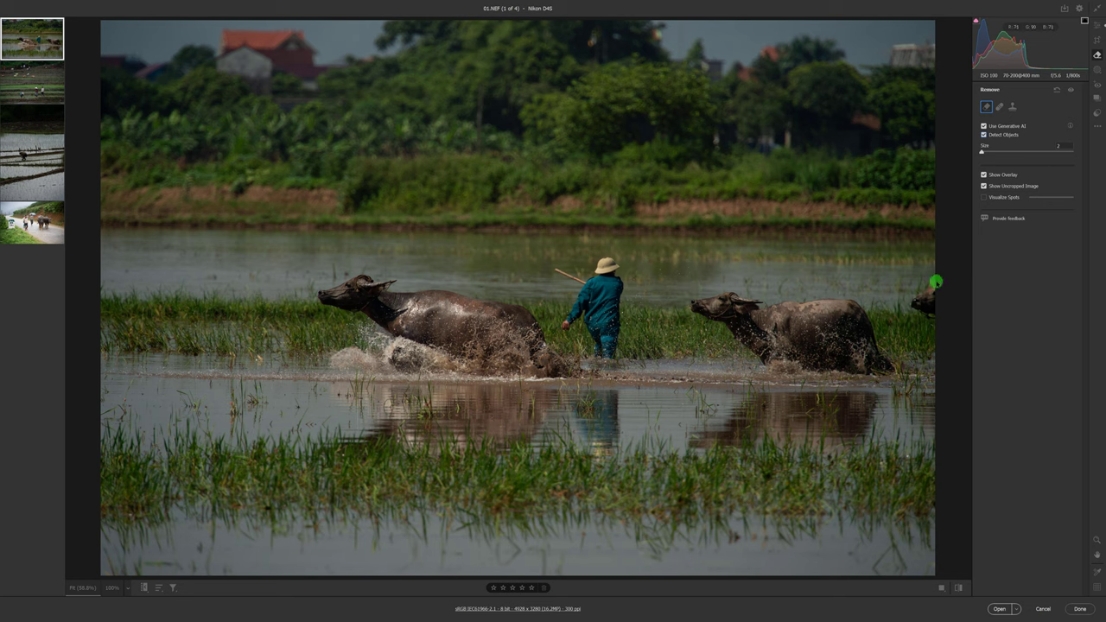
# Generatively remove the cropped buffalo at 01.NEF's right edge and try the next variation
pyautogui.moveTo(934, 282)
pyautogui.mouseDown()
pyautogui.moveTo(909, 310)
pyautogui.moveTo(933, 317)
pyautogui.moveTo(935, 304)
pyautogui.mouseUp()
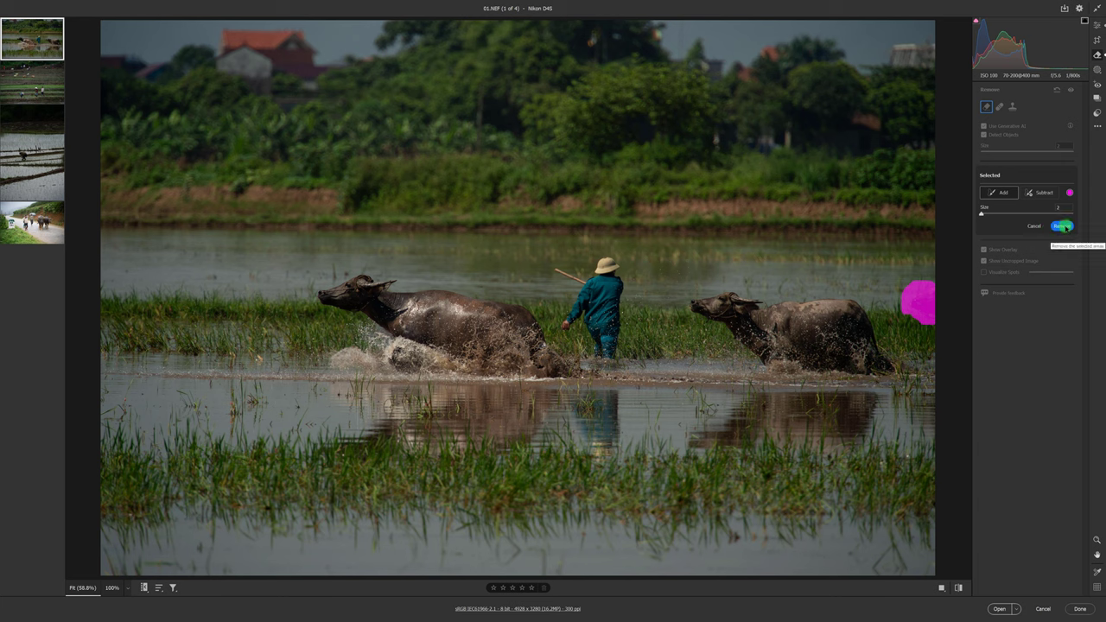
pyautogui.click(1063, 226)
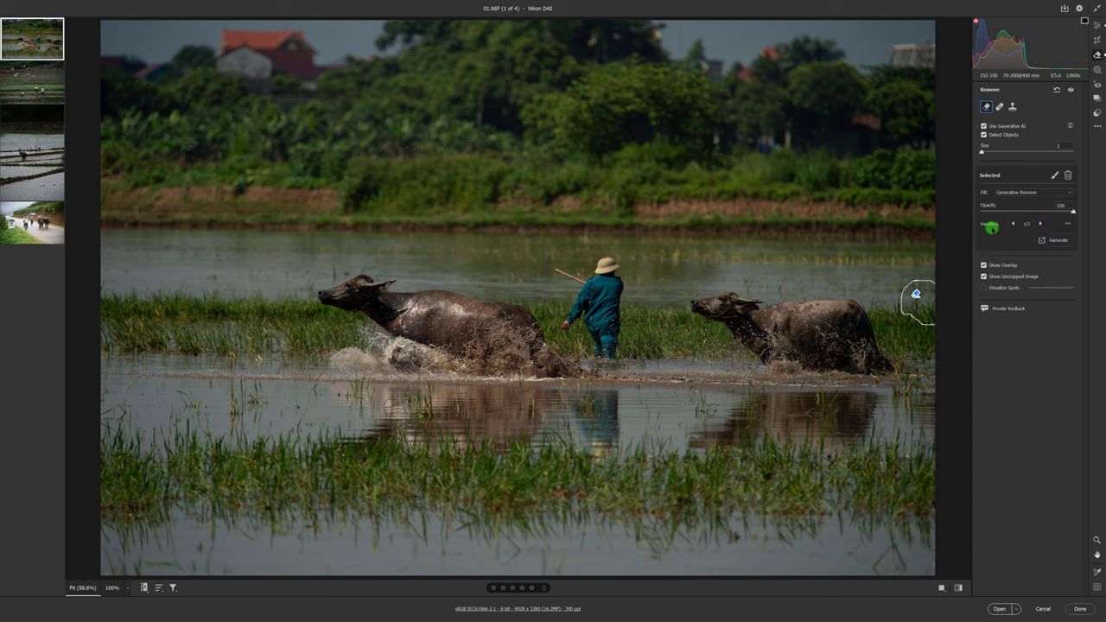
pyautogui.click(1041, 224)
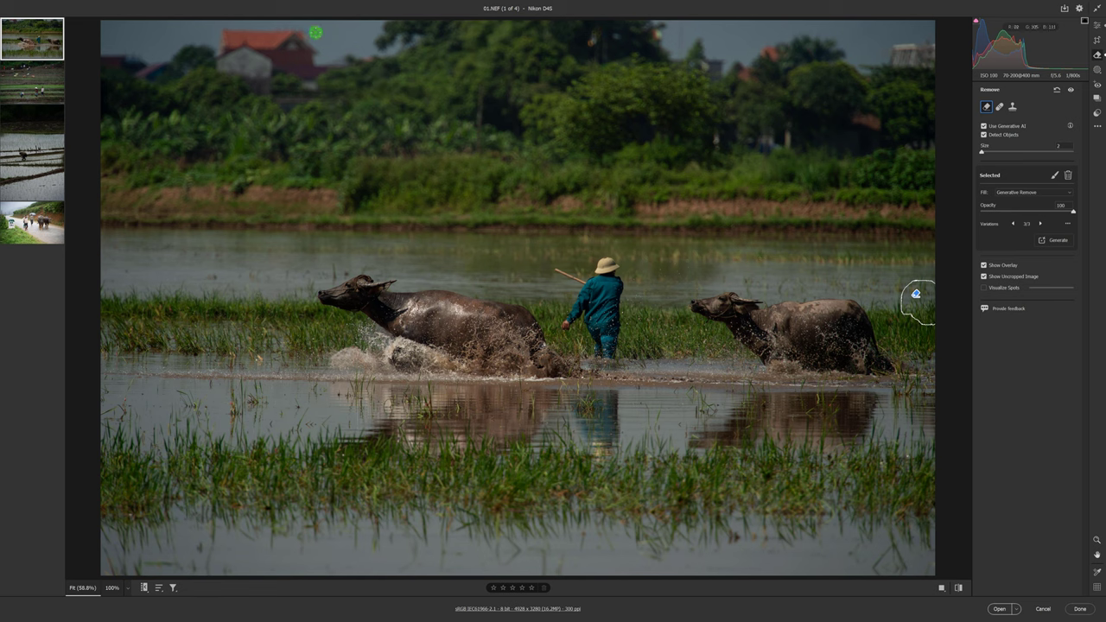
# Brush over the top-left houses in 01.NEF and remove them, checking the fill without the overlay
pyautogui.moveTo(235, 86)
pyautogui.mouseDown()
pyautogui.moveTo(235, 24)
pyautogui.moveTo(321, 79)
pyautogui.moveTo(308, 94)
pyautogui.moveTo(257, 91)
pyautogui.moveTo(224, 74)
pyautogui.mouseUp()
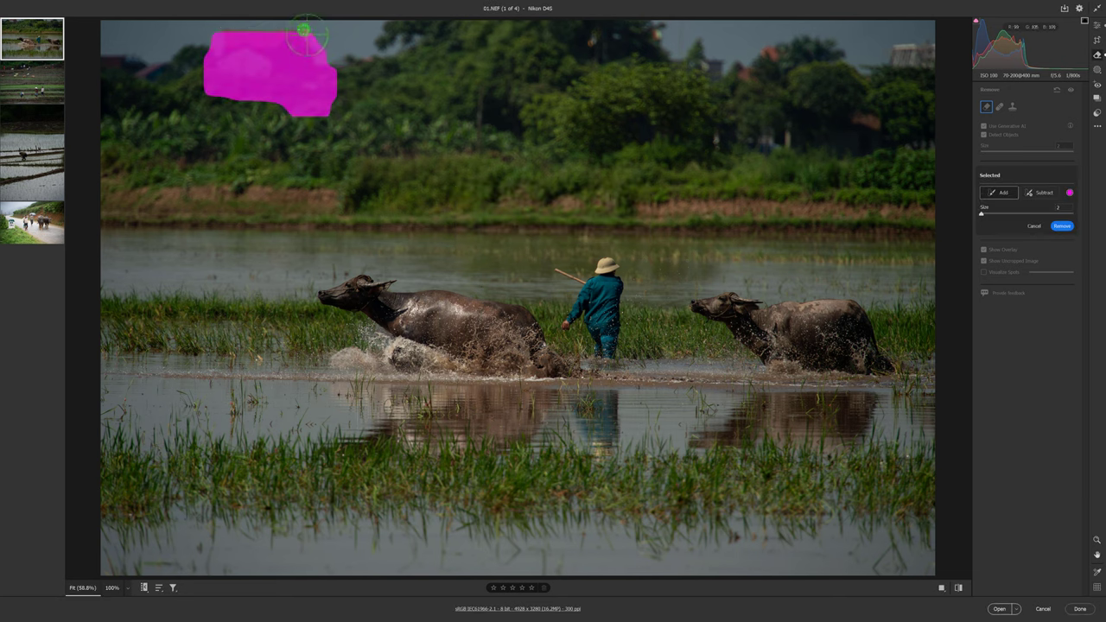
pyautogui.moveTo(306, 35)
pyautogui.mouseDown()
pyautogui.moveTo(221, 31)
pyautogui.moveTo(304, 28)
pyautogui.mouseUp()
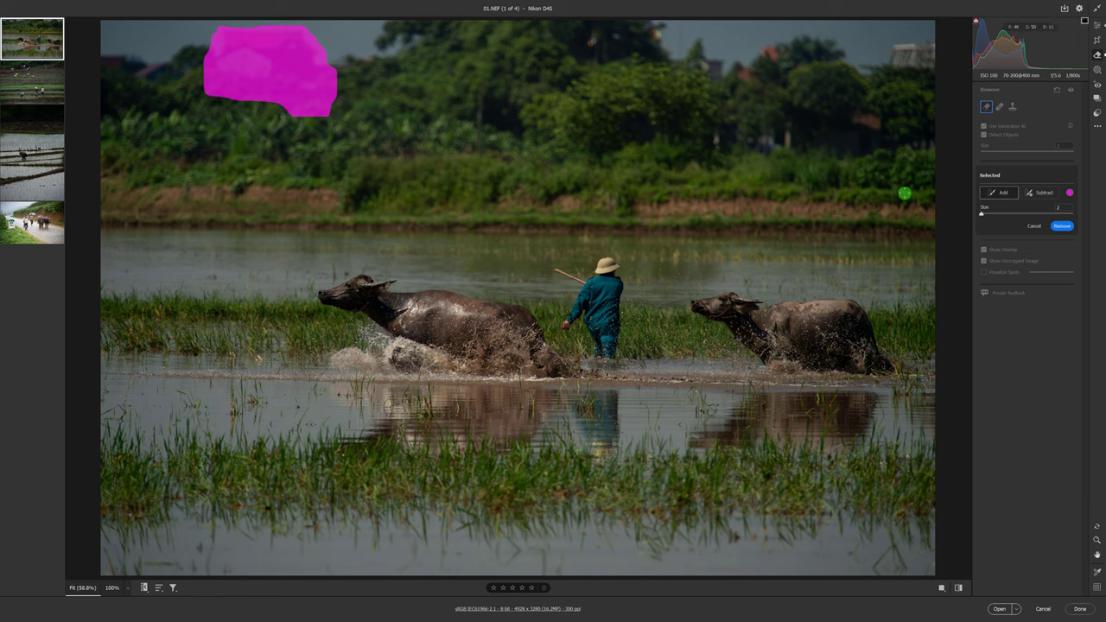
pyautogui.click(1062, 225)
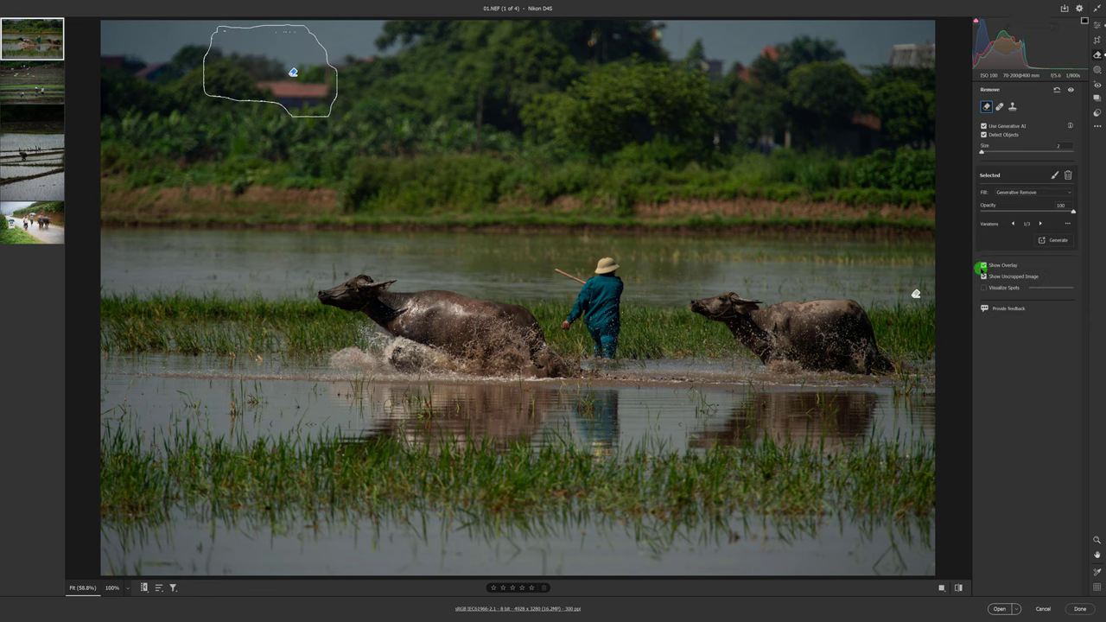
pyautogui.click(983, 266)
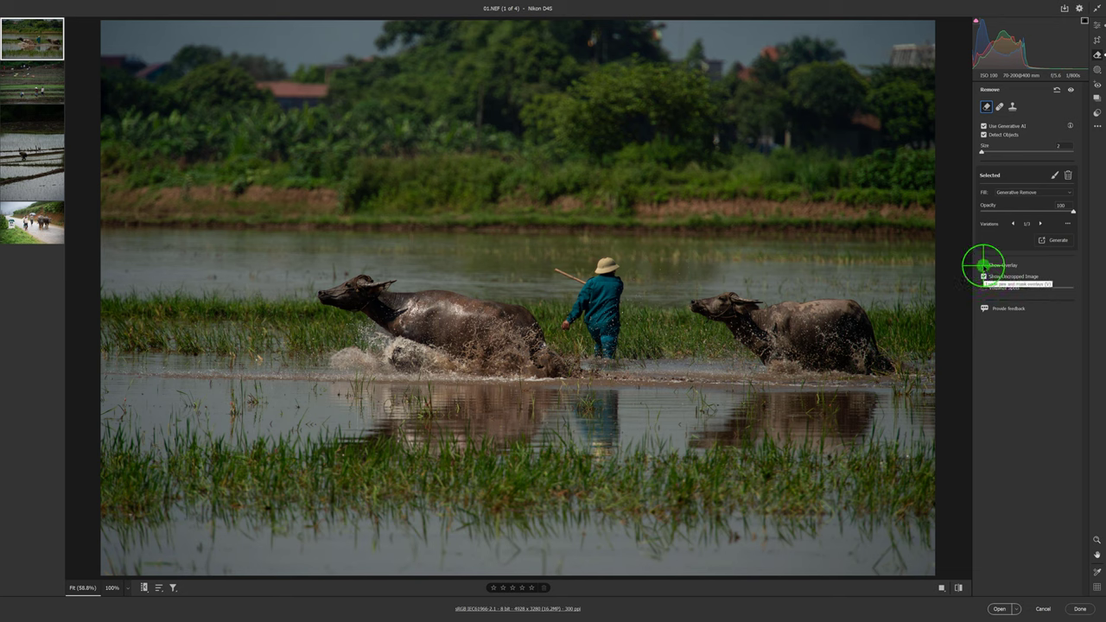
pyautogui.click(983, 265)
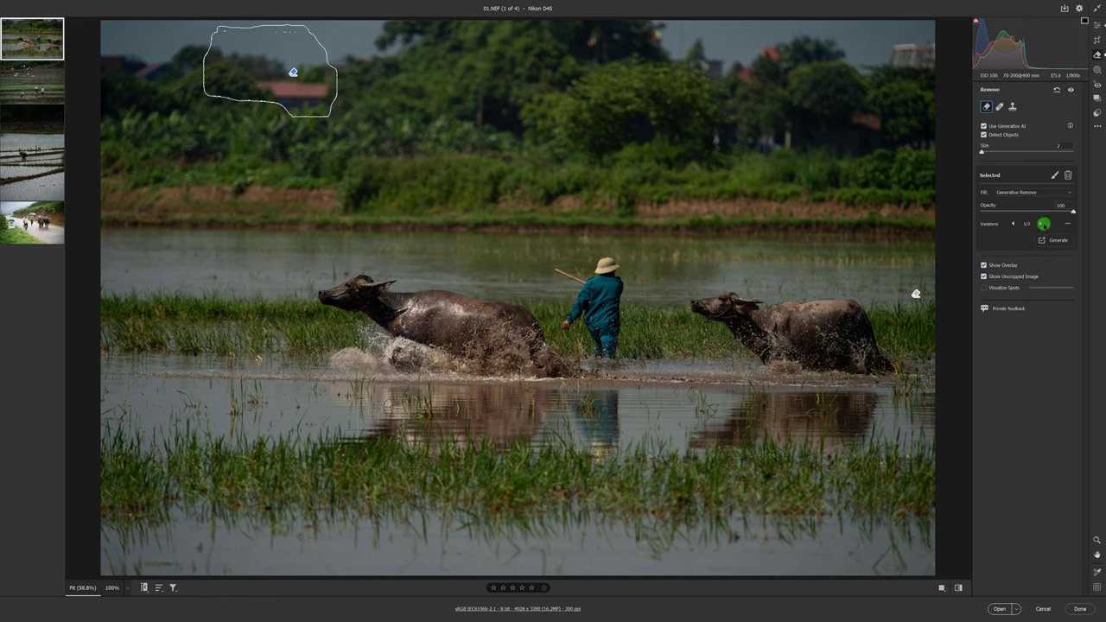
# Compare the removal fill variations, then switch to the buffalo road photo 04.NEF
pyautogui.click(1040, 224)
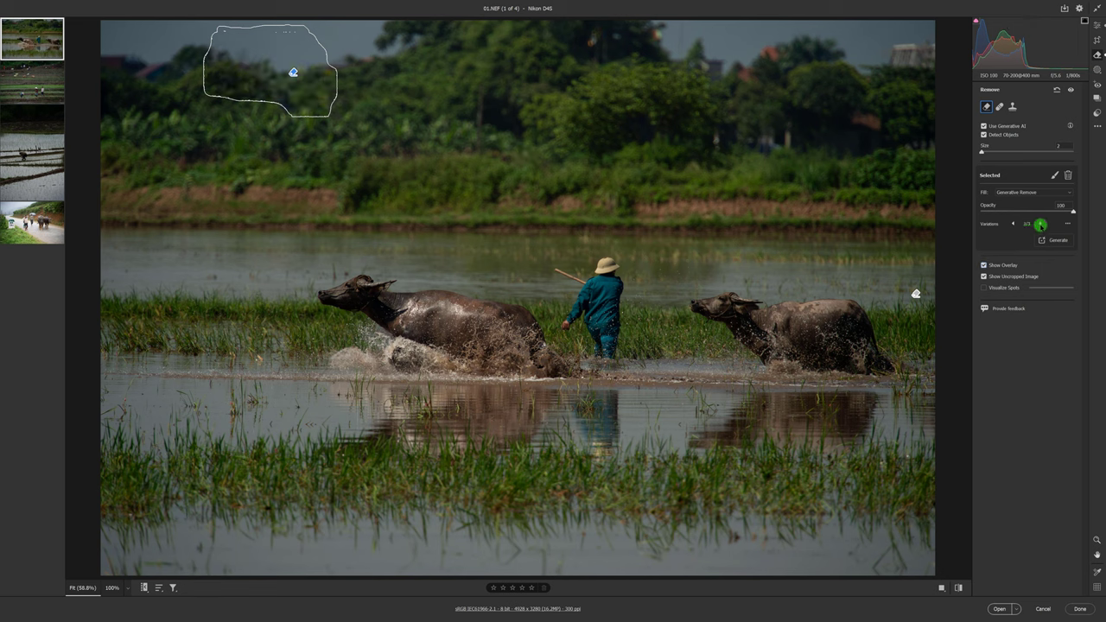
pyautogui.click(1040, 223)
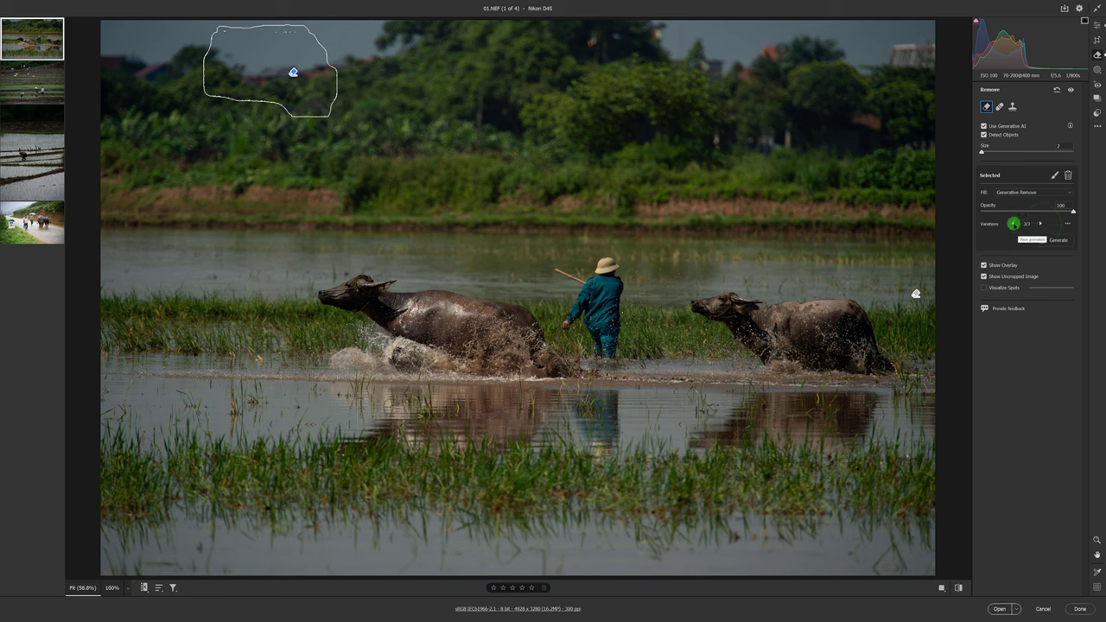
pyautogui.click(1012, 224)
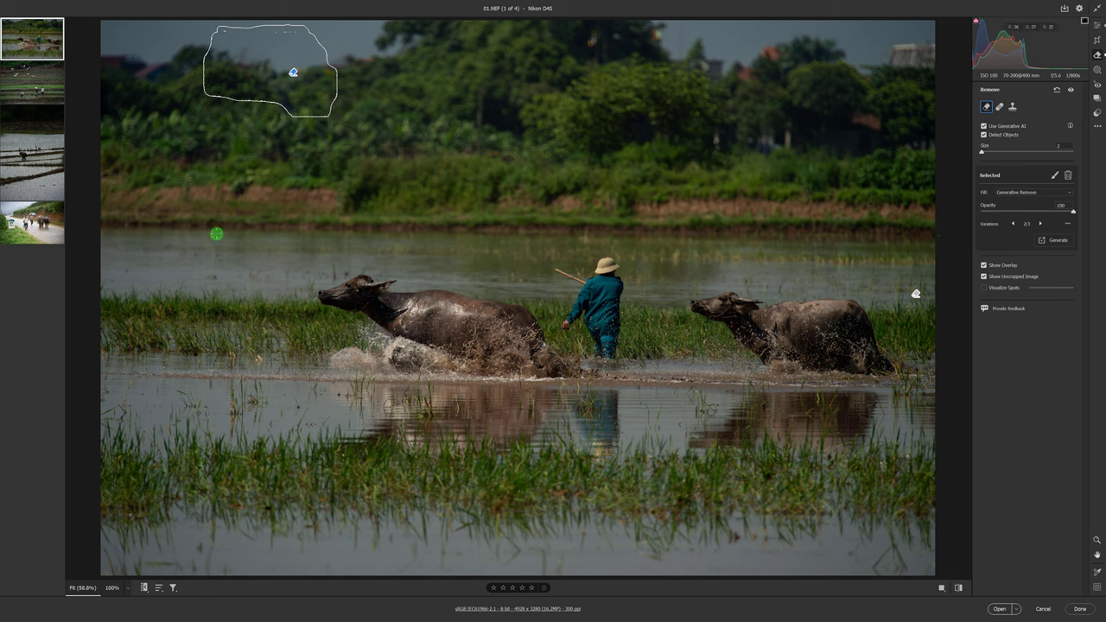
pyautogui.click(31, 223)
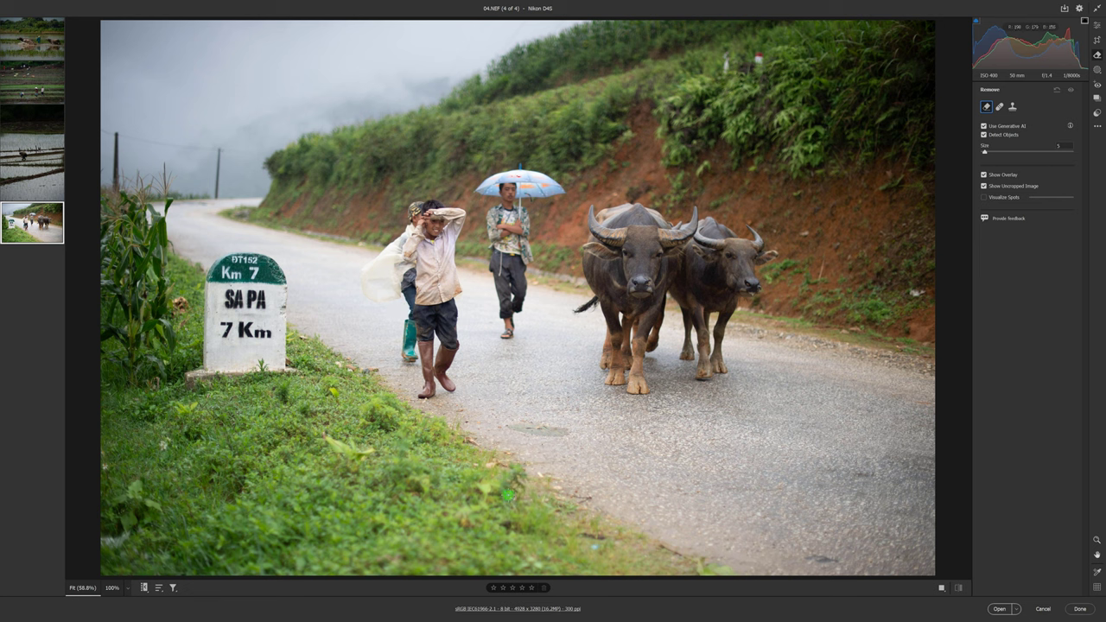
# Zoom in on the boys in 04.NEF and begin masking the hidden boy's hat for removal
pyautogui.click(1094, 538)
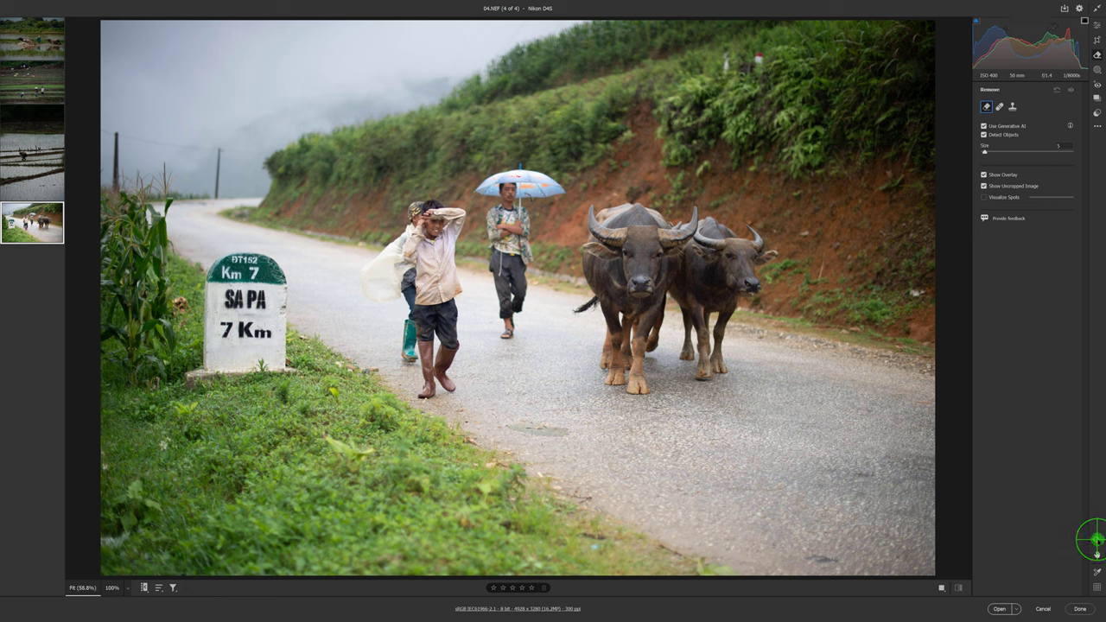
pyautogui.moveTo(360, 202)
pyautogui.mouseDown()
pyautogui.moveTo(432, 238)
pyautogui.moveTo(402, 179)
pyautogui.mouseUp()
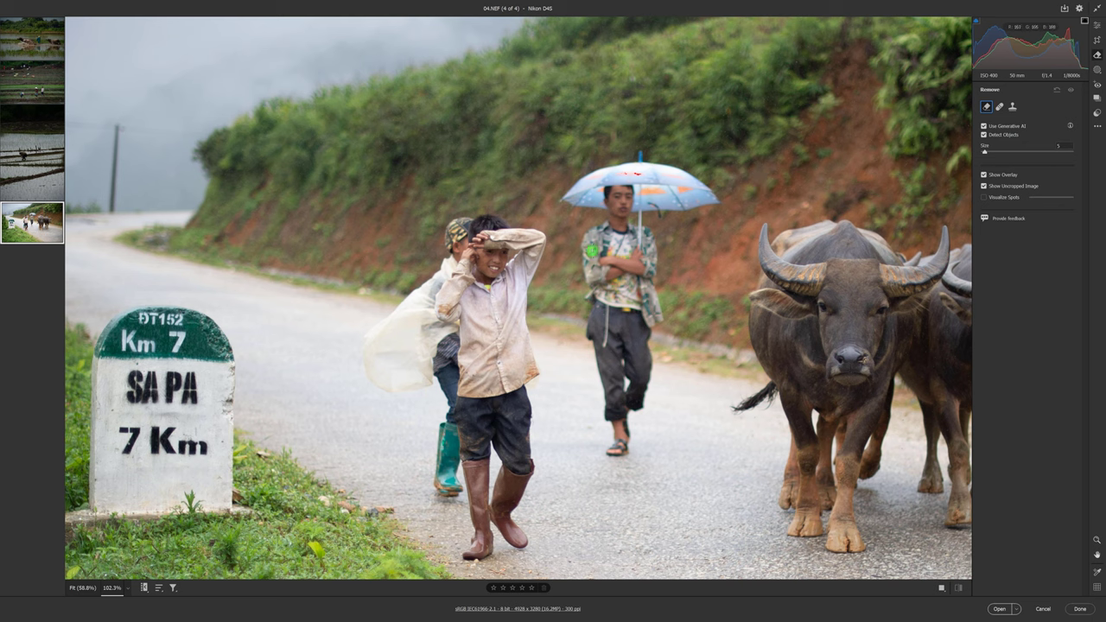
pyautogui.moveTo(556, 329); pyautogui.dragTo(588, 238)
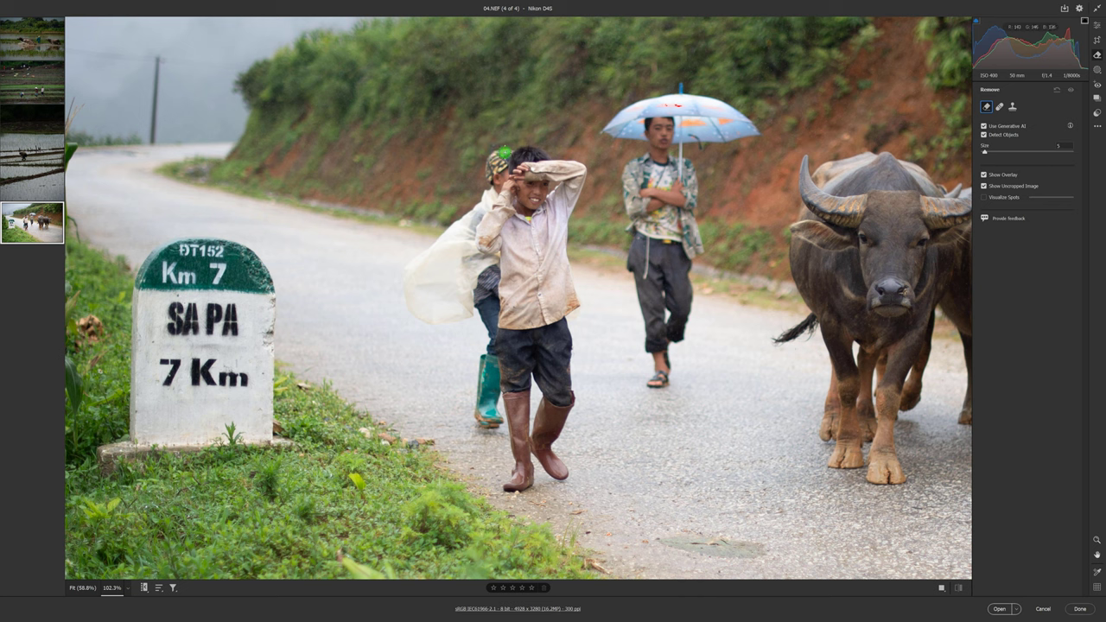
pyautogui.moveTo(505, 154)
pyautogui.mouseDown()
pyautogui.moveTo(483, 202)
pyautogui.moveTo(415, 256)
pyautogui.moveTo(402, 299)
pyautogui.moveTo(482, 345)
pyautogui.moveTo(497, 406)
pyautogui.moveTo(475, 247)
pyautogui.moveTo(499, 158)
pyautogui.mouseUp()
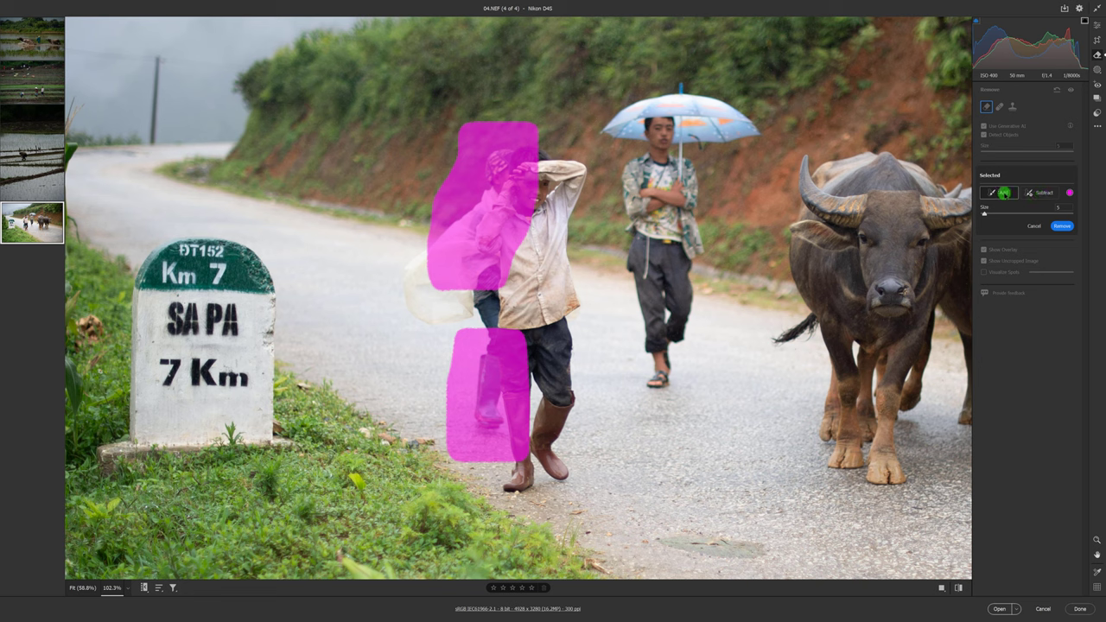
# Add the plastic sheet beside the boys to the removal mask
pyautogui.click(999, 192)
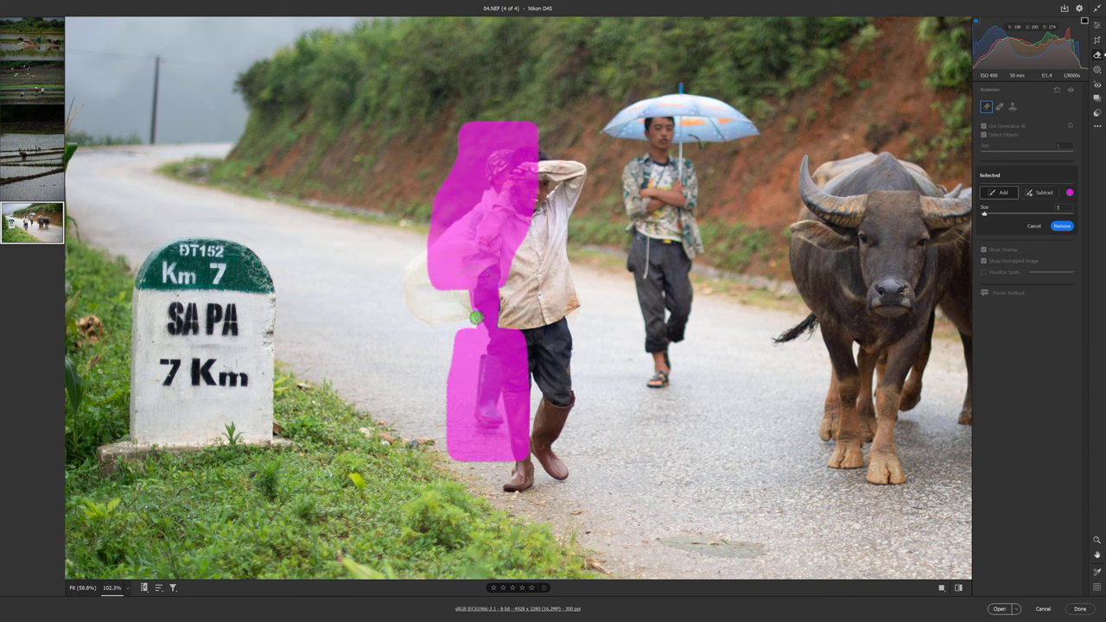
pyautogui.moveTo(476, 318)
pyautogui.mouseDown()
pyautogui.moveTo(408, 279)
pyautogui.moveTo(438, 259)
pyautogui.mouseUp()
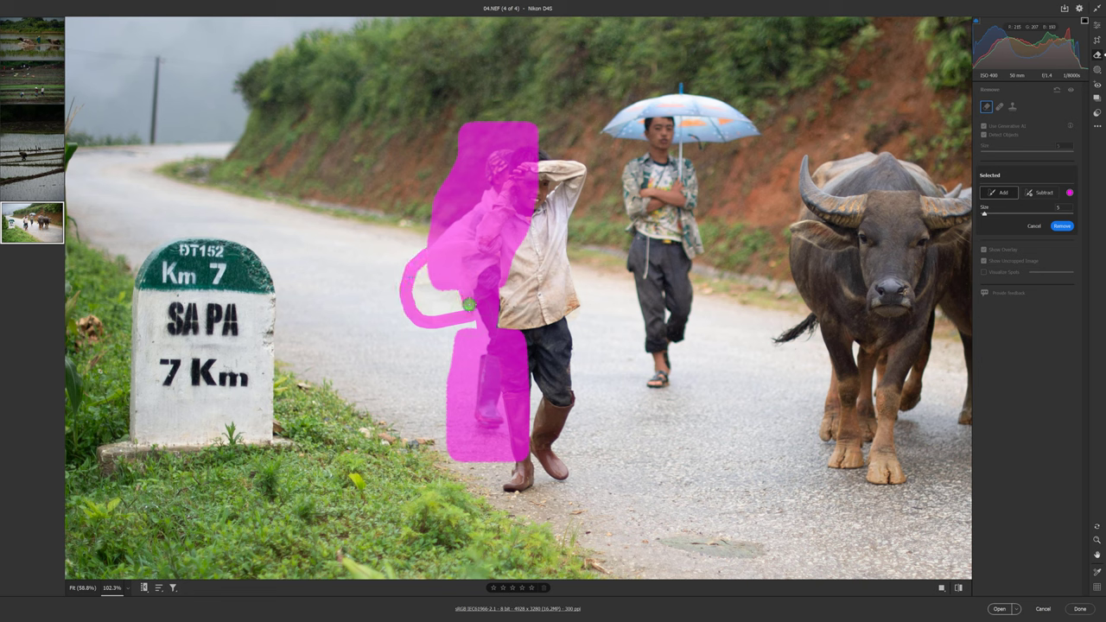
pyautogui.moveTo(468, 304)
pyautogui.mouseDown()
pyautogui.moveTo(432, 309)
pyautogui.moveTo(416, 291)
pyautogui.moveTo(434, 267)
pyautogui.moveTo(437, 302)
pyautogui.moveTo(428, 285)
pyautogui.mouseUp()
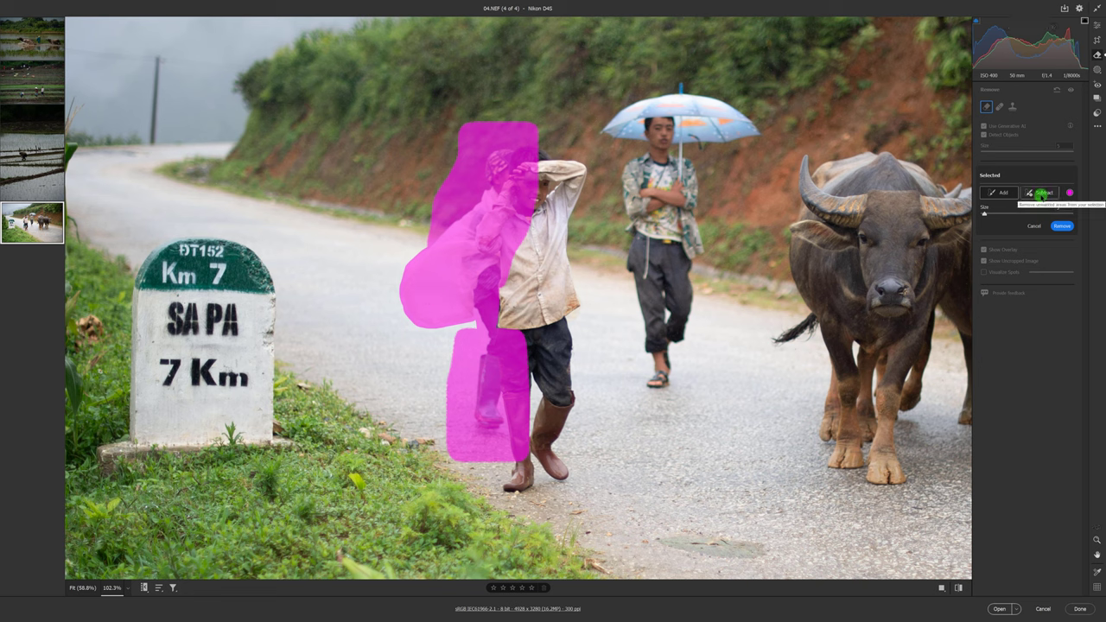
pyautogui.click(1040, 192)
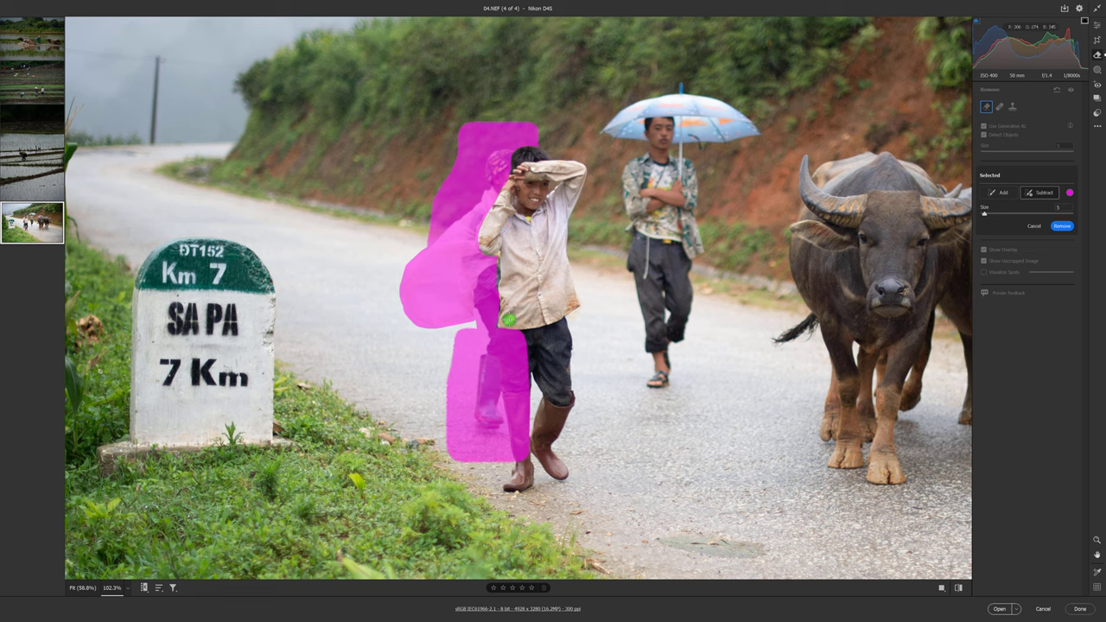
# Subtract the front boy's waist, leg and boot, plus stray slivers, from the removal mask
pyautogui.moveTo(500, 320); pyautogui.dragTo(509, 434)
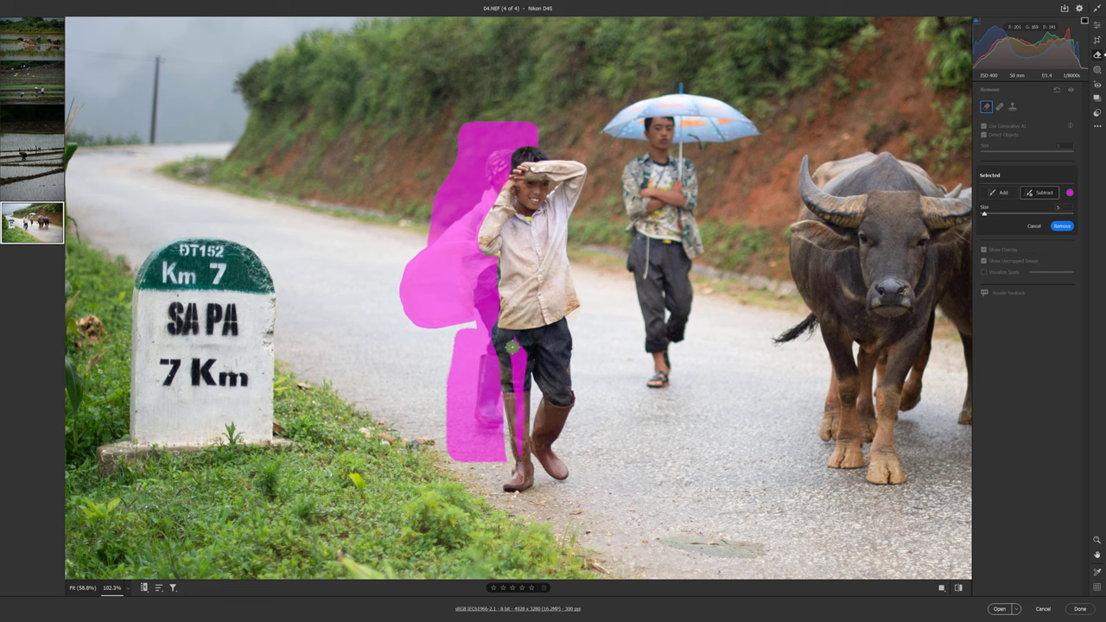
pyautogui.moveTo(513, 348); pyautogui.dragTo(523, 453)
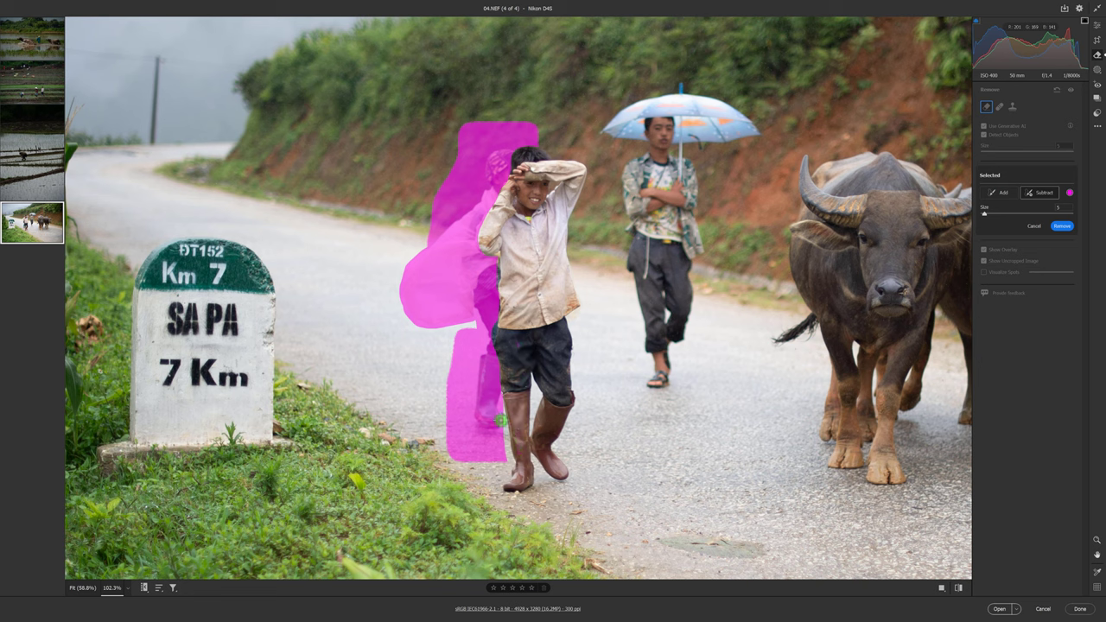
pyautogui.moveTo(504, 463)
pyautogui.mouseDown()
pyautogui.moveTo(448, 426)
pyautogui.moveTo(464, 336)
pyautogui.moveTo(462, 426)
pyautogui.moveTo(477, 444)
pyautogui.moveTo(455, 441)
pyautogui.mouseUp()
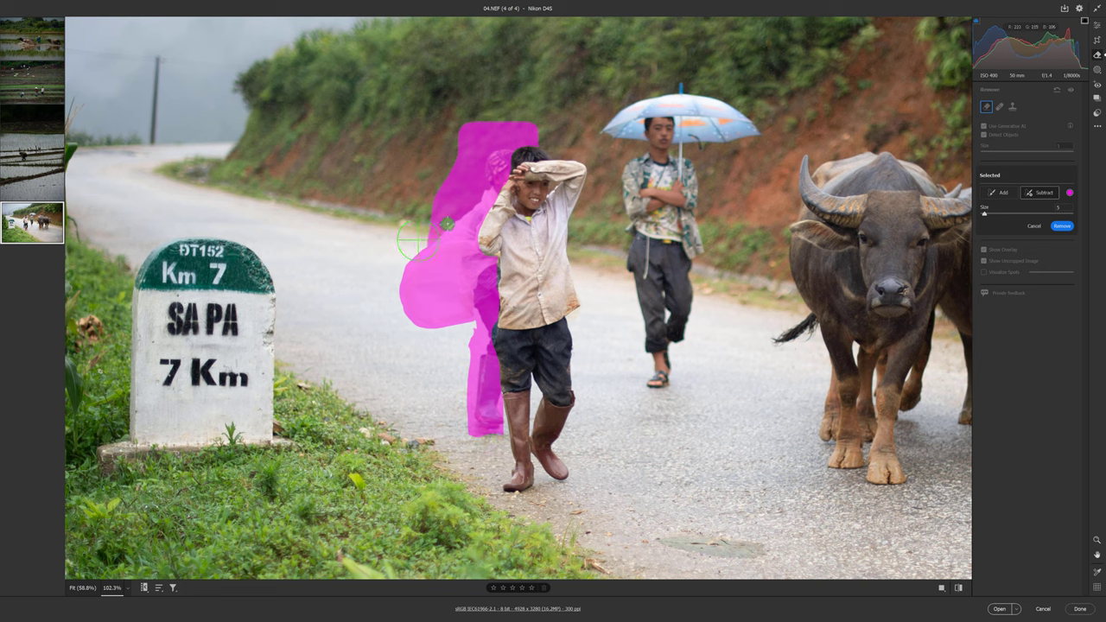
pyautogui.moveTo(432, 226)
pyautogui.mouseDown()
pyautogui.moveTo(480, 168)
pyautogui.moveTo(429, 225)
pyautogui.mouseUp()
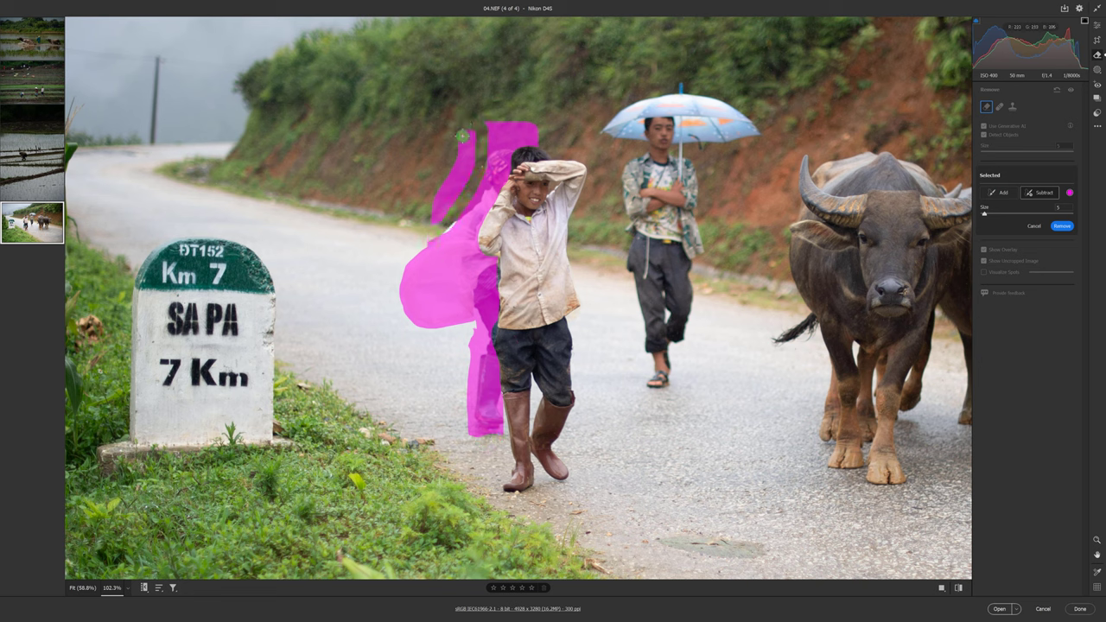
pyautogui.moveTo(472, 179)
pyautogui.mouseDown()
pyautogui.moveTo(468, 147)
pyautogui.moveTo(467, 169)
pyautogui.moveTo(515, 126)
pyautogui.moveTo(489, 130)
pyautogui.mouseUp()
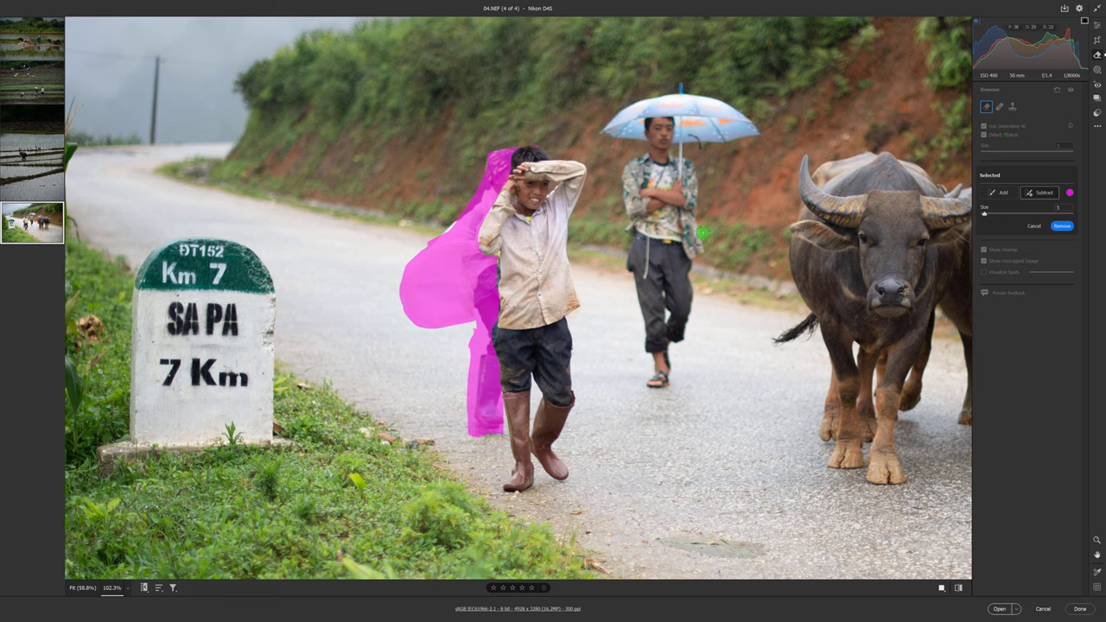
pyautogui.click(990, 194)
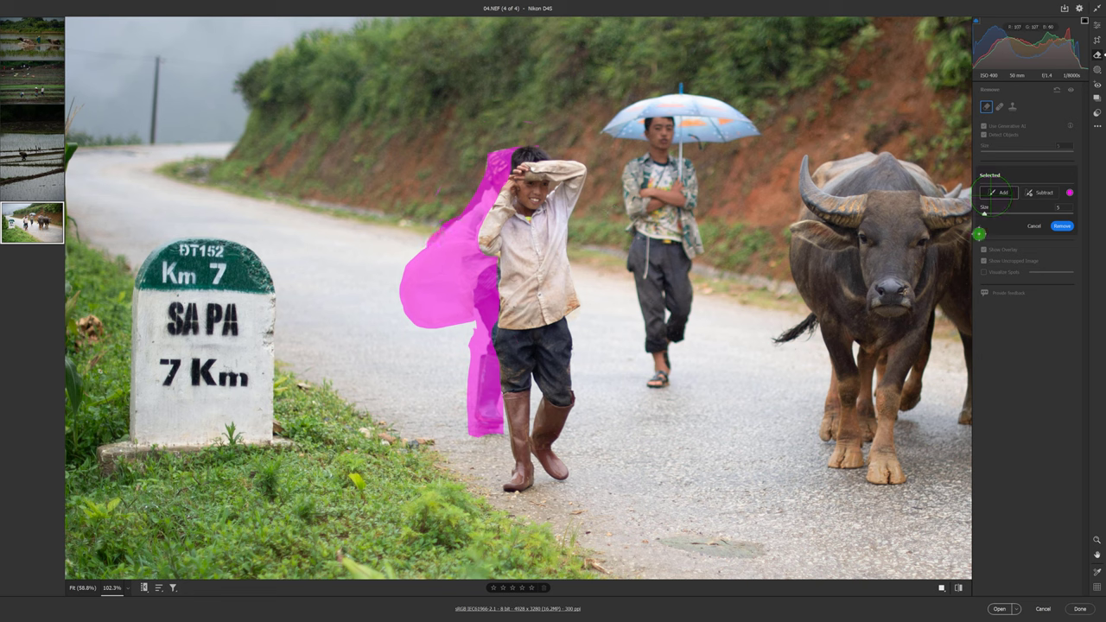
# Remove the masked hidden boy and review the generated fill variations
pyautogui.click(1062, 226)
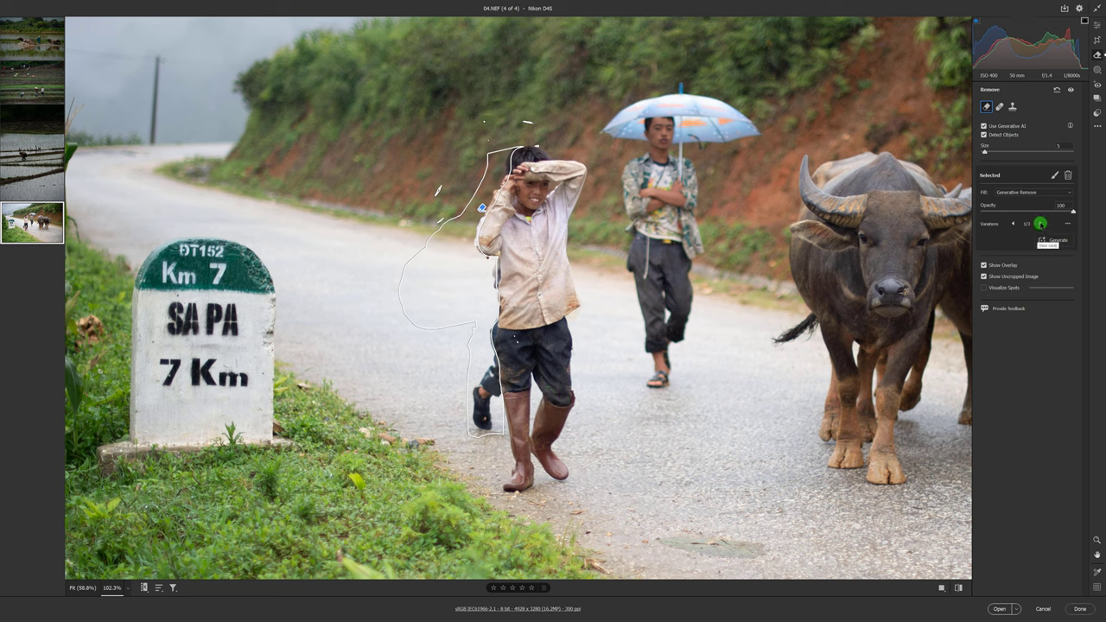
pyautogui.click(1040, 223)
pyautogui.click(1041, 224)
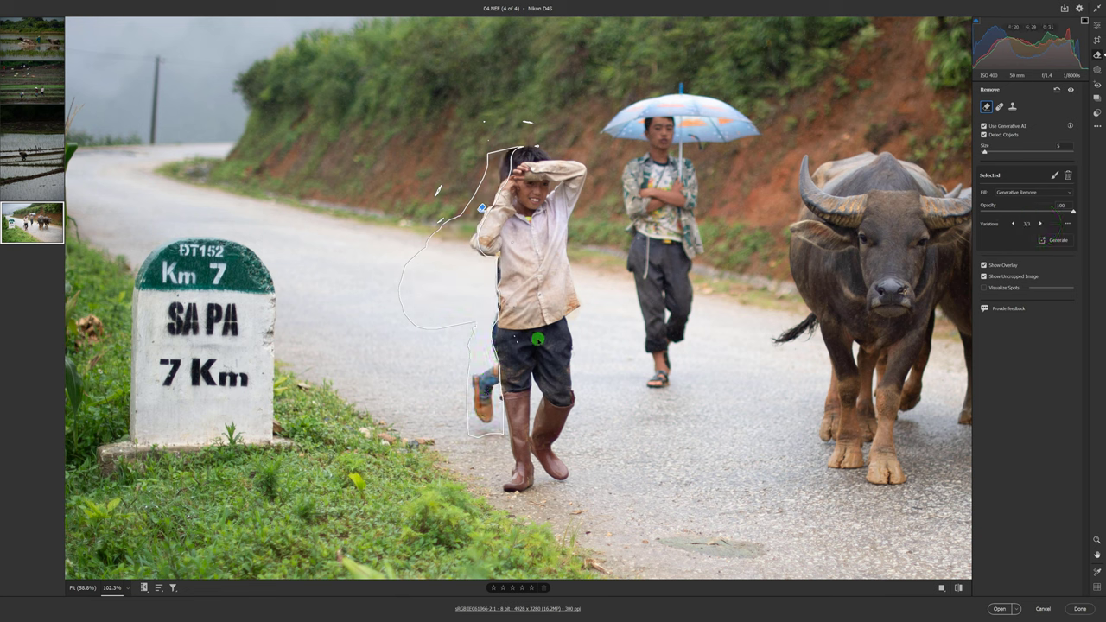
pyautogui.click(496, 308)
pyautogui.press('Escape')
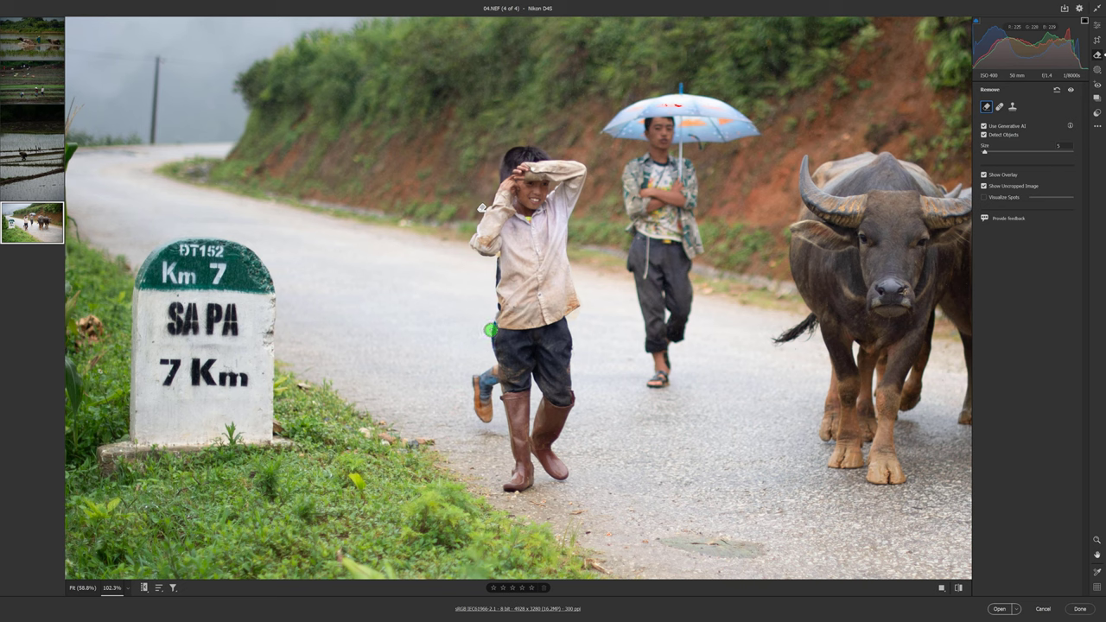
# Erase the hidden boy's leftover back leg with a second generative removal
pyautogui.moveTo(493, 369)
pyautogui.mouseDown()
pyautogui.moveTo(494, 418)
pyautogui.moveTo(486, 382)
pyautogui.mouseUp()
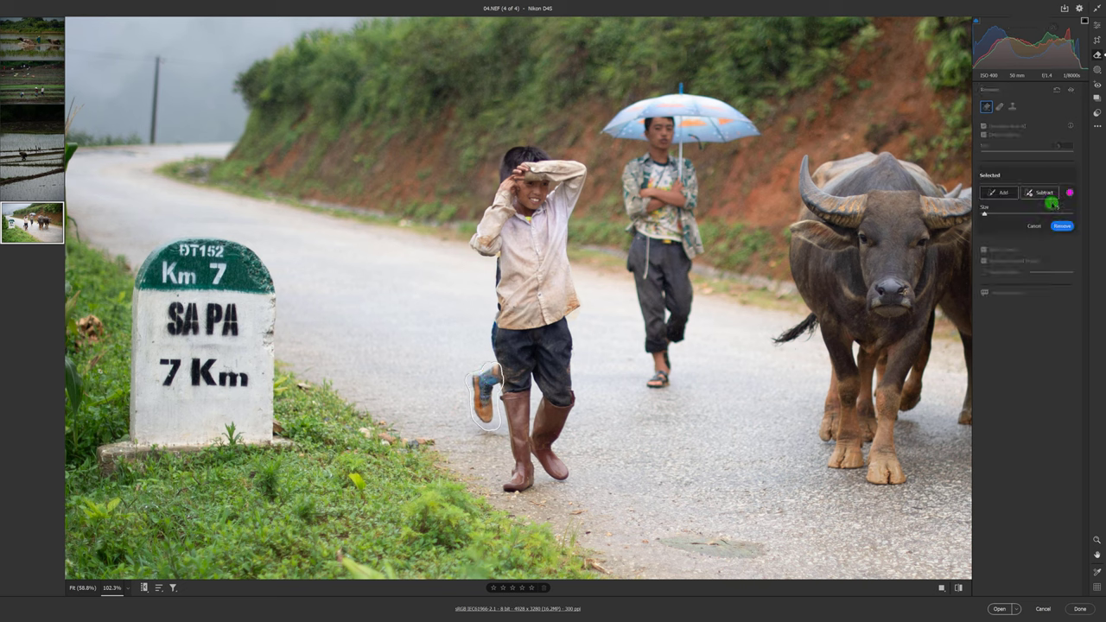
pyautogui.click(1061, 225)
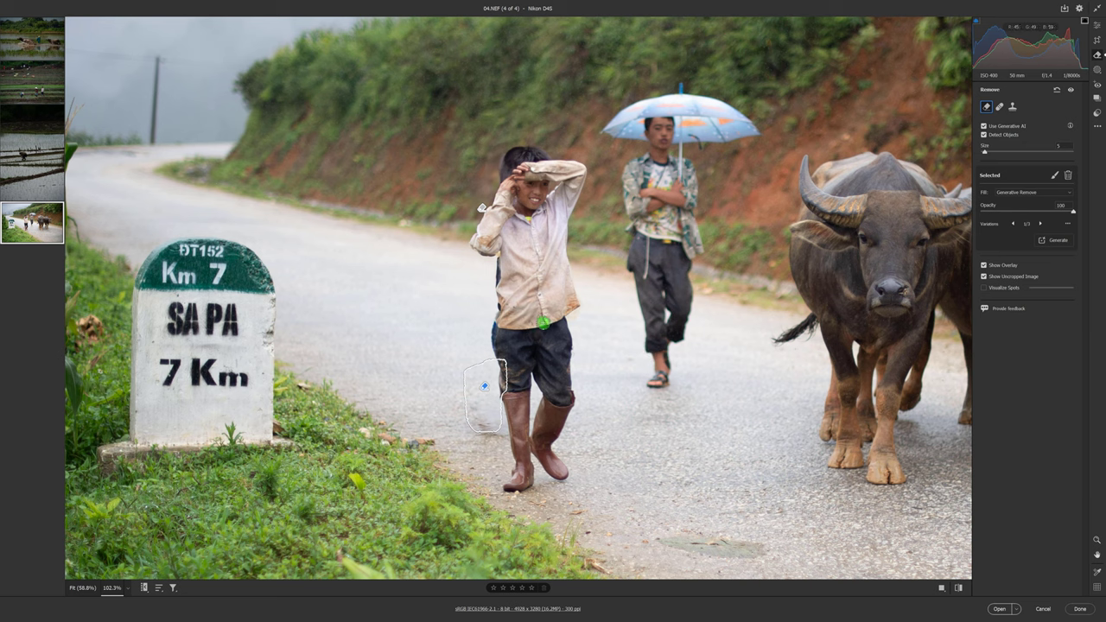
pyautogui.press('Escape')
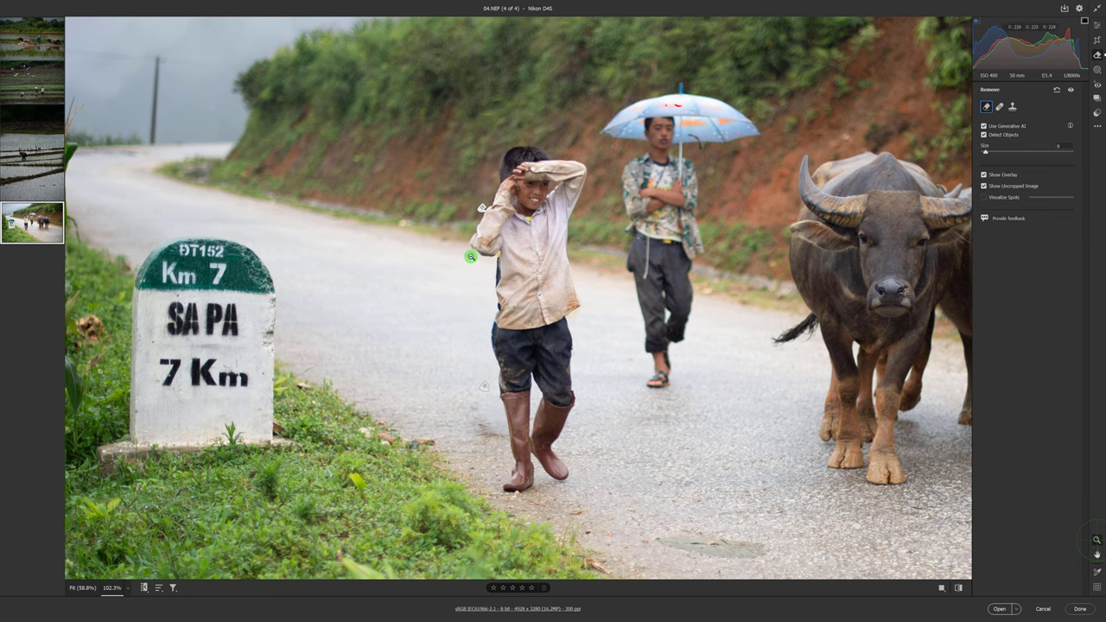
# Zoom in and remove the remnants along the front boy's left side, undoing an accidental shirt patch
pyautogui.scroll(1, 474, 267)
pyautogui.scroll(3, 484, 297)
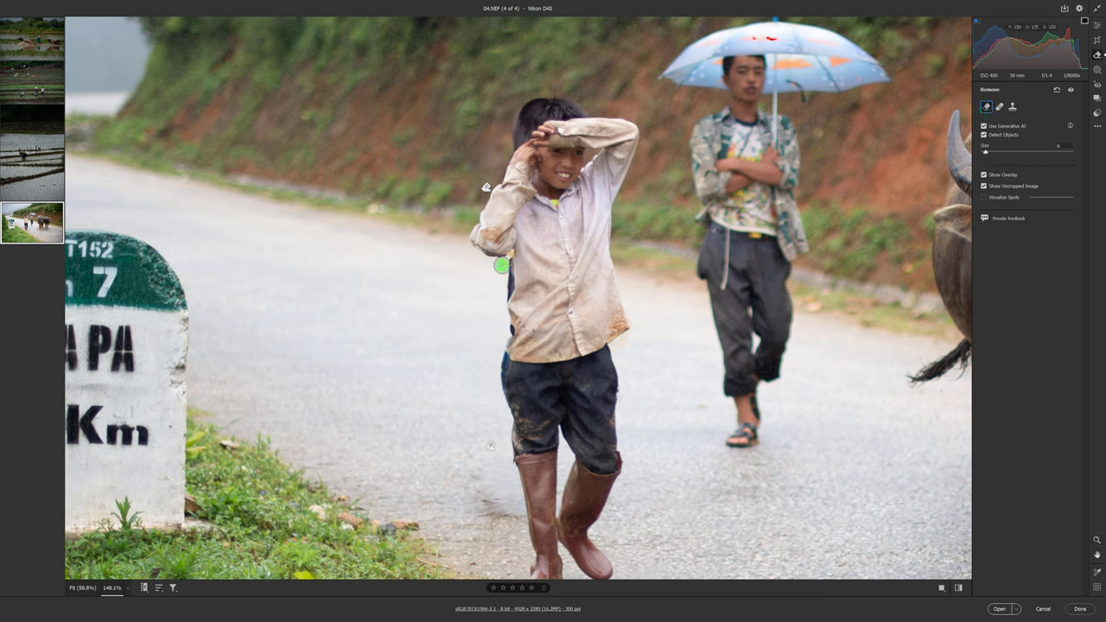
pyautogui.click(527, 275)
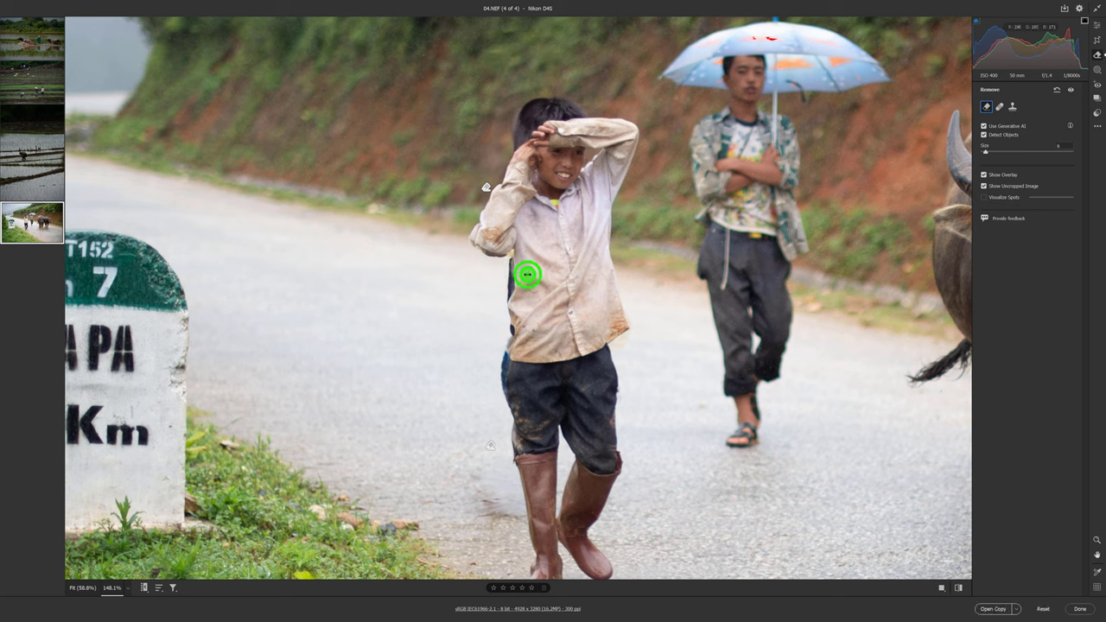
pyautogui.hotkey('ctrl', 'z')
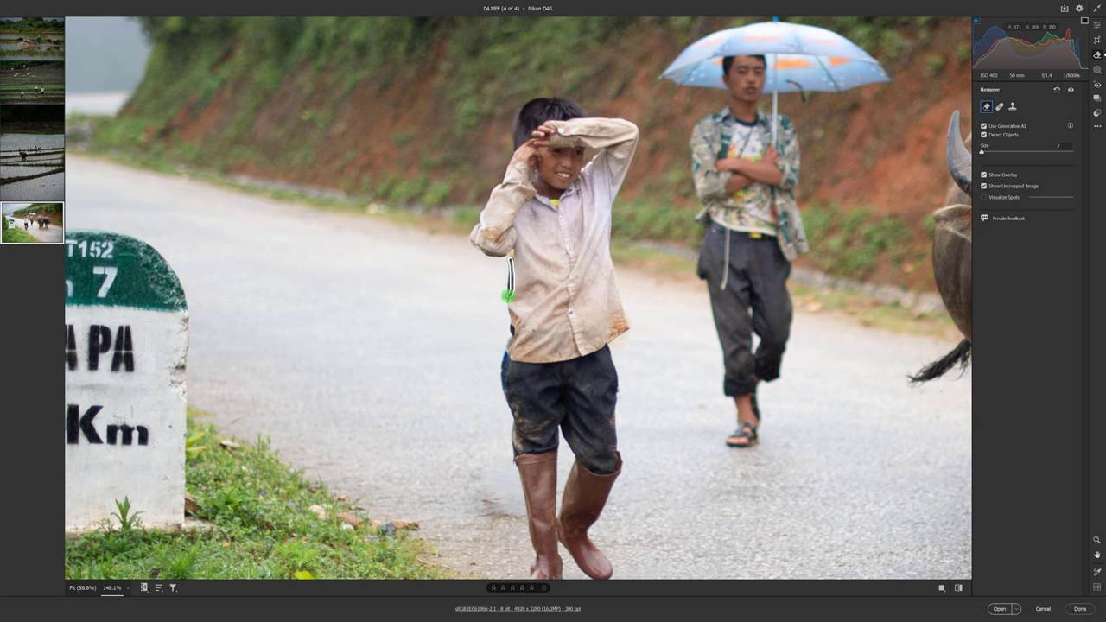
pyautogui.moveTo(508, 297); pyautogui.dragTo(508, 303)
pyautogui.click(511, 329)
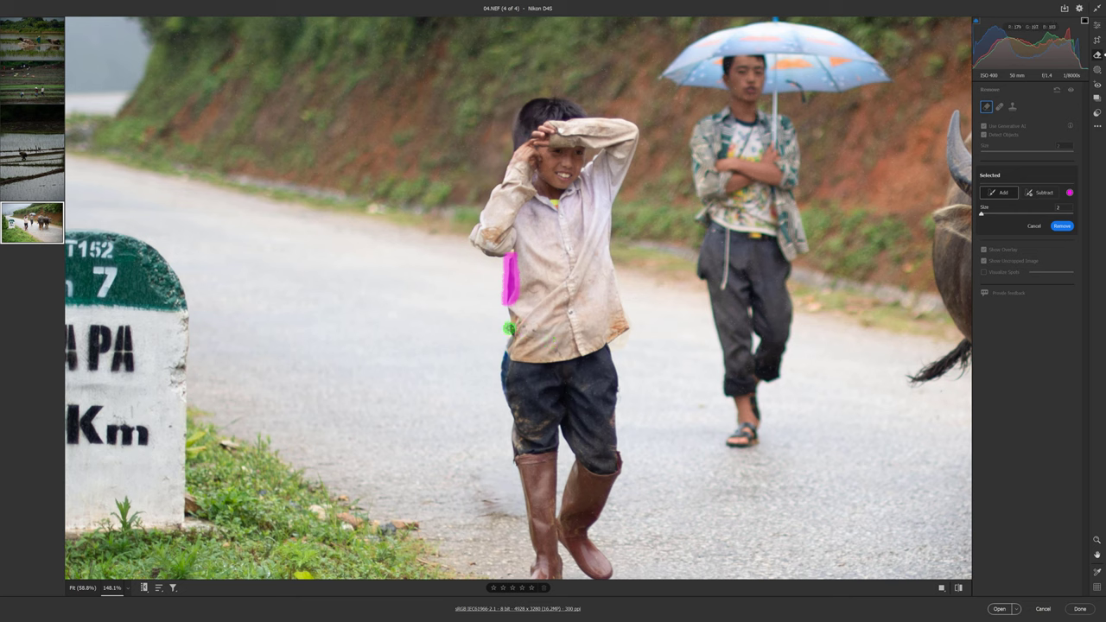
# Remove the remnants along the shirt edge and left sleeve, then hide the overlay
pyautogui.moveTo(512, 330); pyautogui.dragTo(501, 356)
pyautogui.moveTo(474, 229); pyautogui.dragTo(478, 248)
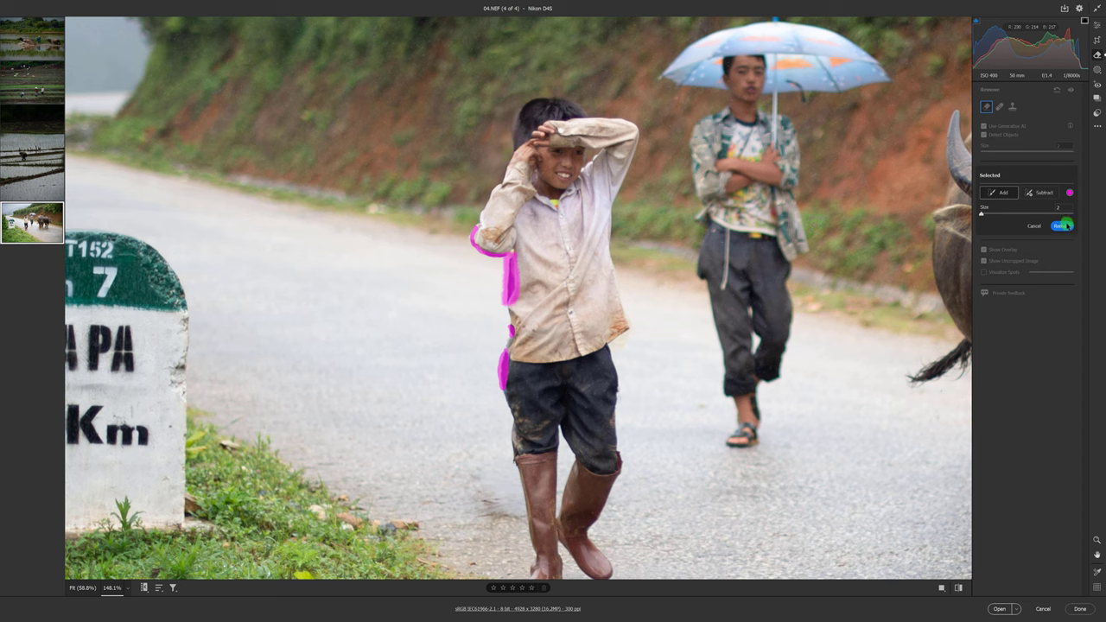
pyautogui.click(1061, 226)
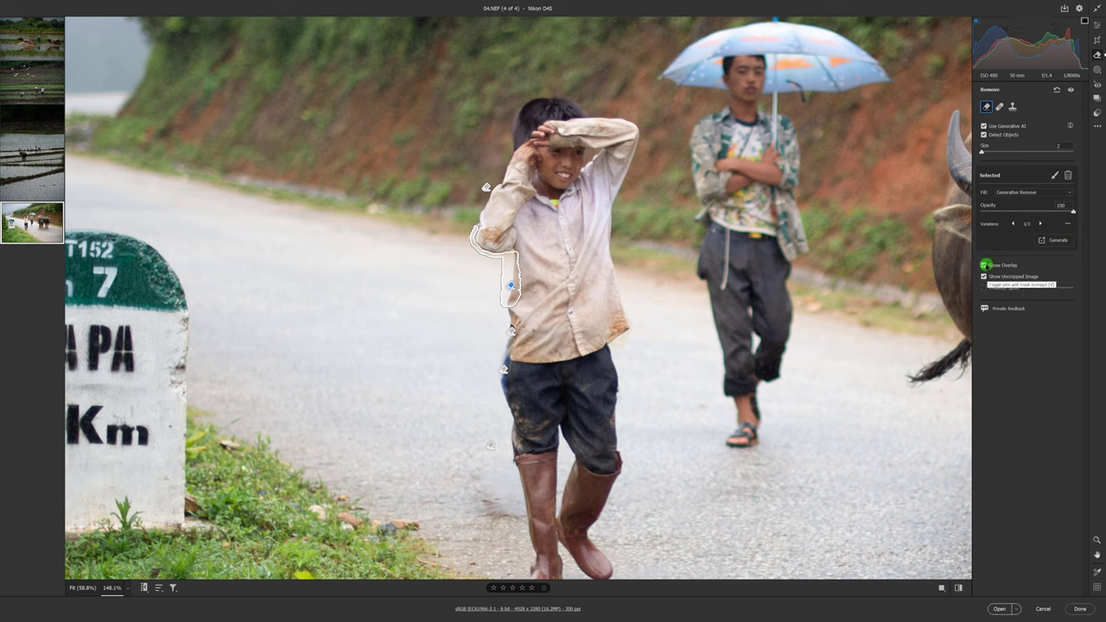
pyautogui.click(983, 265)
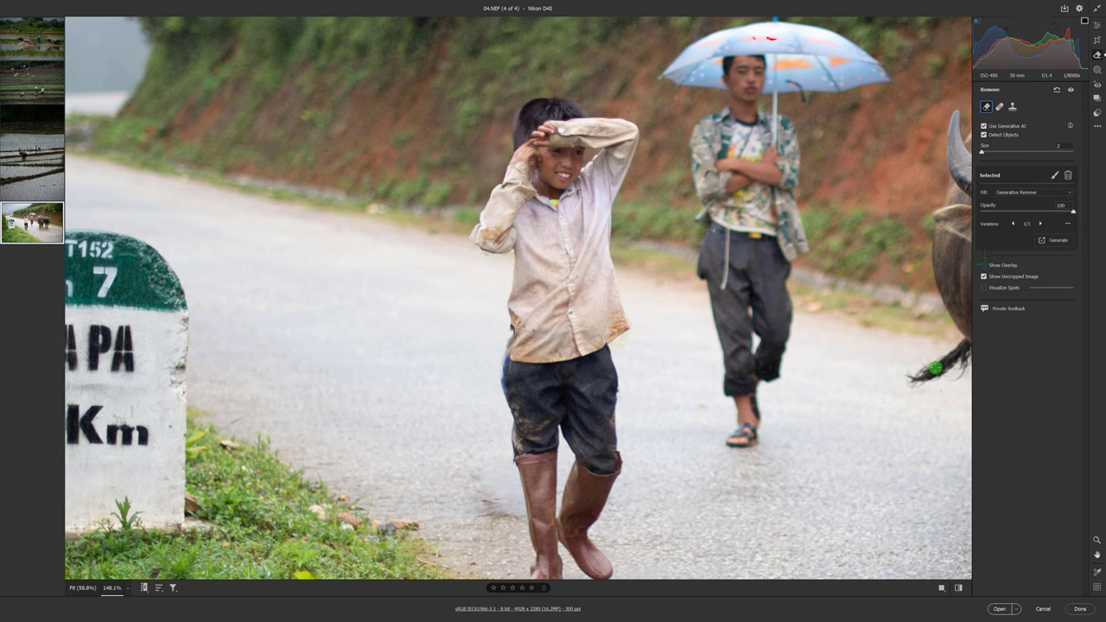
# Fit 04.NEF to the window, compare with the original, and mask the 'Sa Pa 7 Km' milestone
pyautogui.click(128, 588)
pyautogui.click(141, 563)
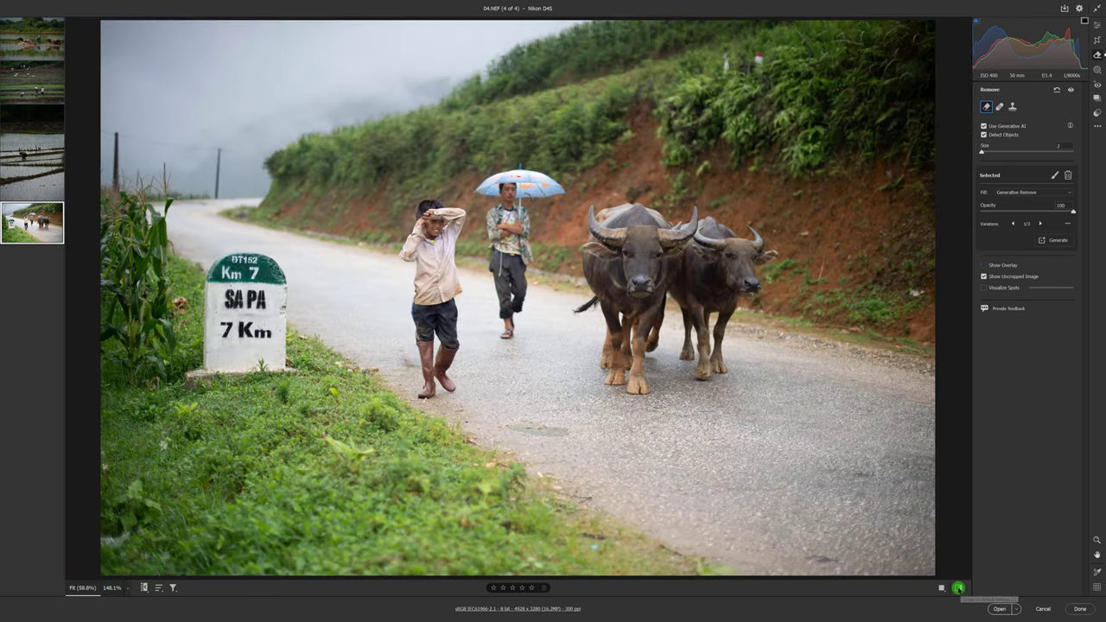
pyautogui.click(958, 588)
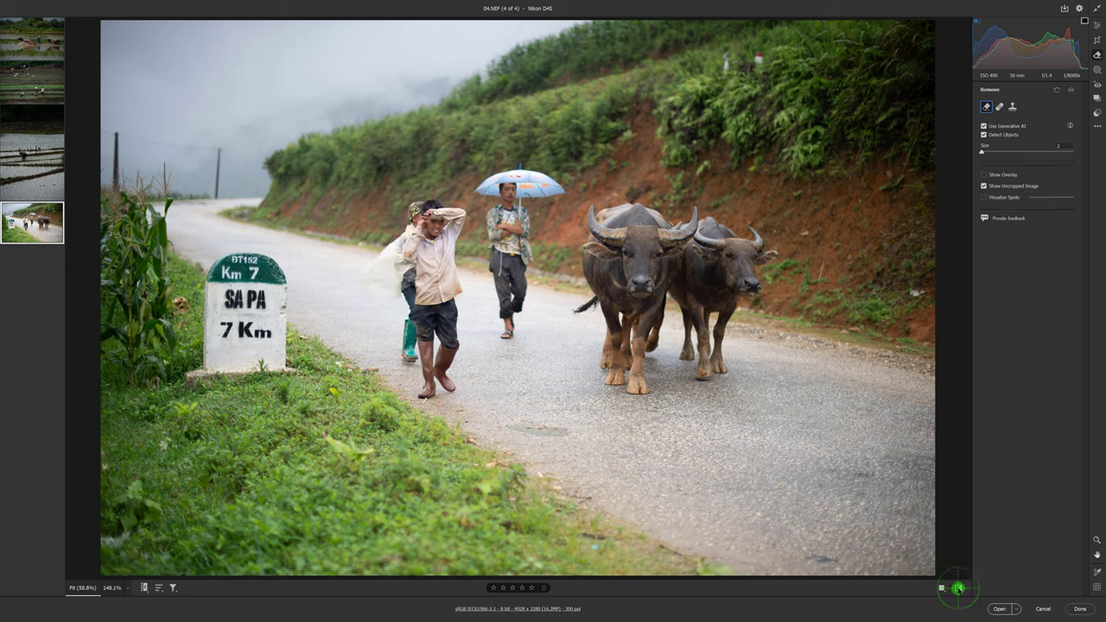
pyautogui.click(957, 587)
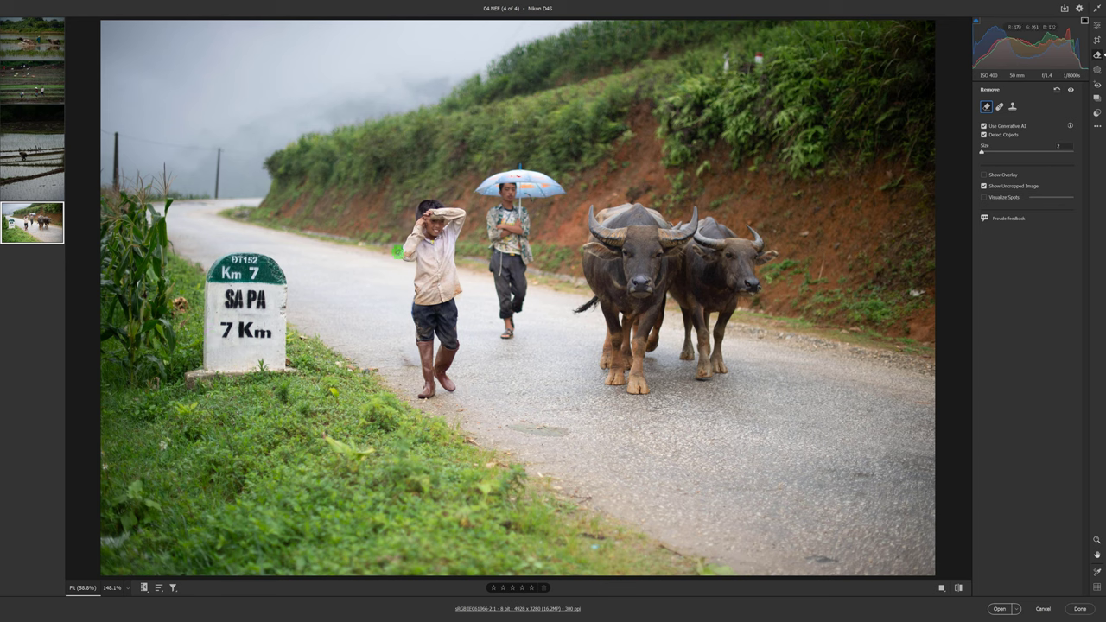
pyautogui.press('alt')
pyautogui.moveTo(256, 383)
pyautogui.mouseDown()
pyautogui.moveTo(201, 303)
pyautogui.moveTo(208, 256)
pyautogui.moveTo(262, 258)
pyautogui.moveTo(288, 276)
pyautogui.moveTo(291, 308)
pyautogui.mouseUp()
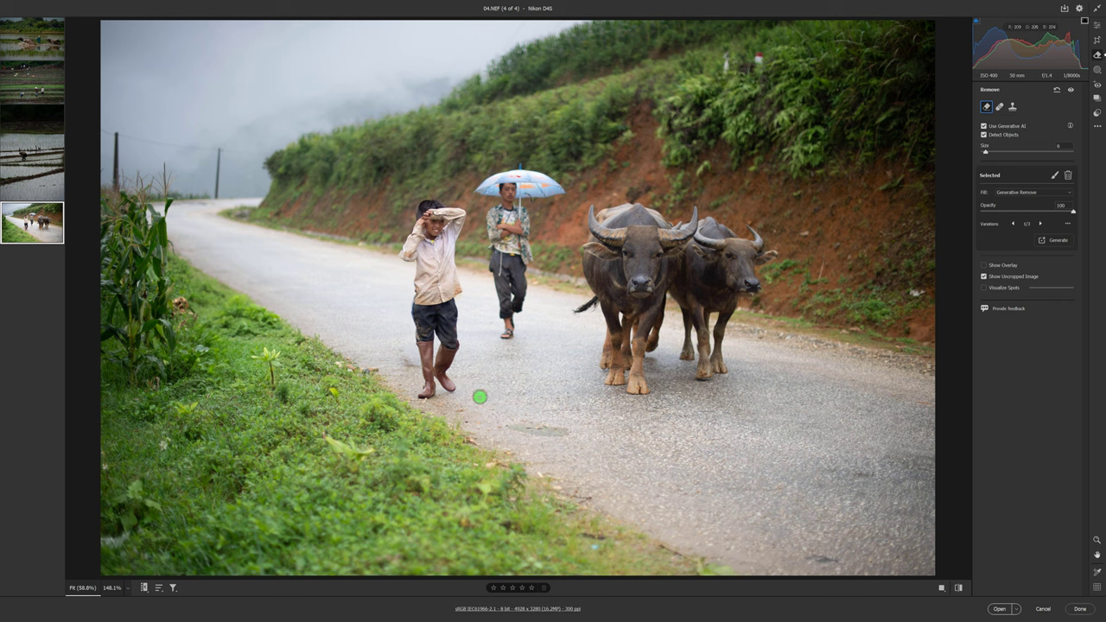
pyautogui.click(1097, 539)
pyautogui.moveTo(211, 247)
pyautogui.mouseDown()
pyautogui.moveTo(353, 395)
pyautogui.moveTo(351, 380)
pyautogui.moveTo(375, 394)
pyautogui.mouseUp()
pyautogui.moveTo(533, 405)
pyautogui.mouseDown()
pyautogui.moveTo(533, 279)
pyautogui.moveTo(494, 116)
pyautogui.mouseUp()
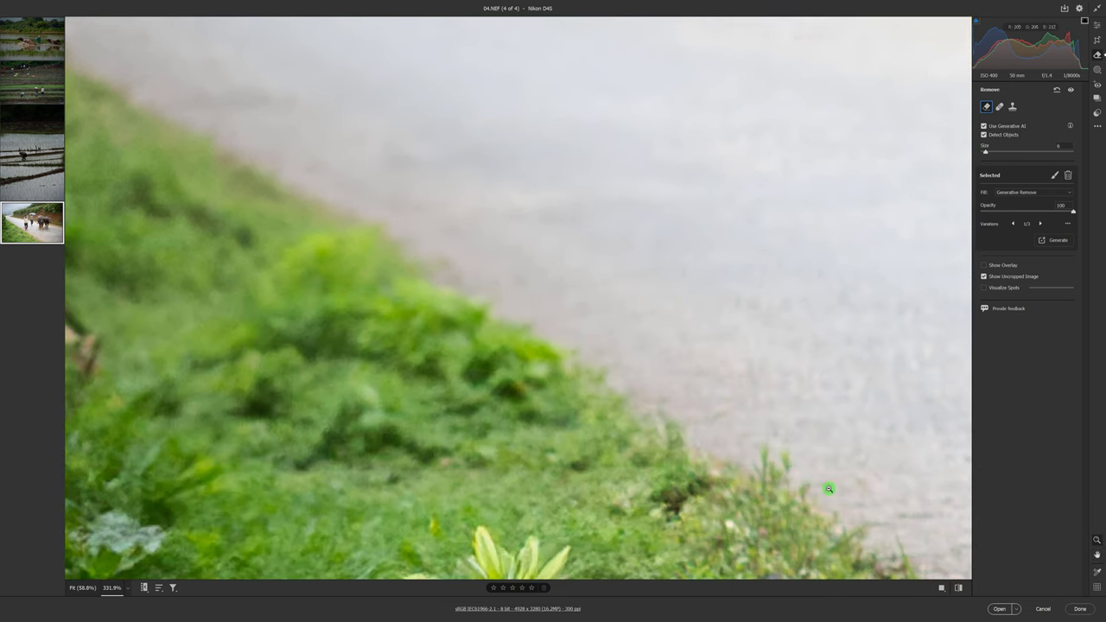
pyautogui.click(961, 590)
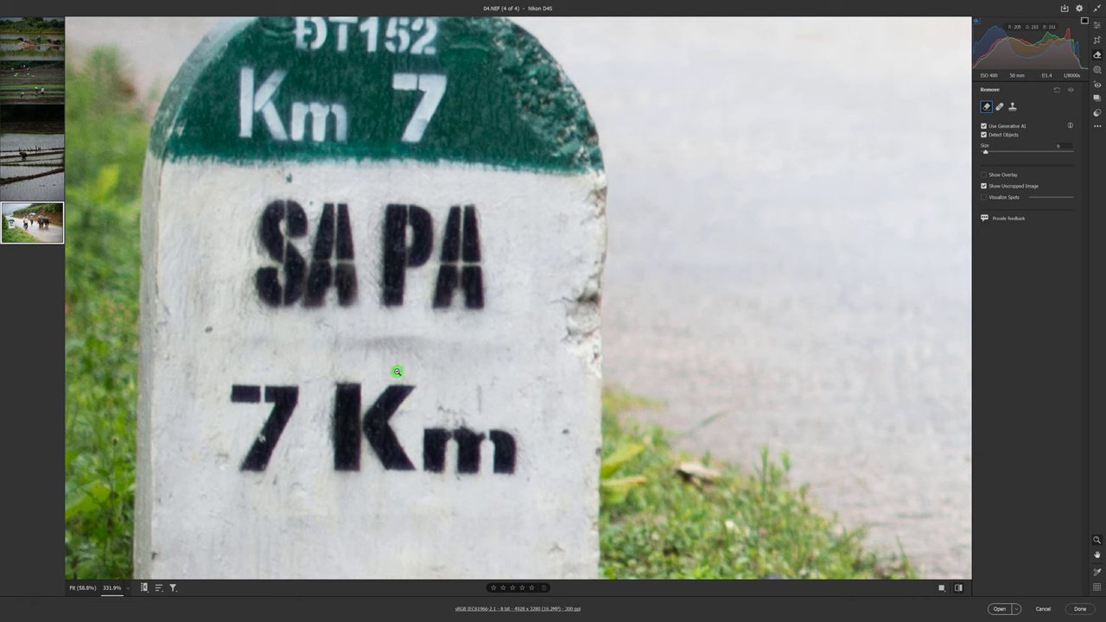
pyautogui.click(957, 588)
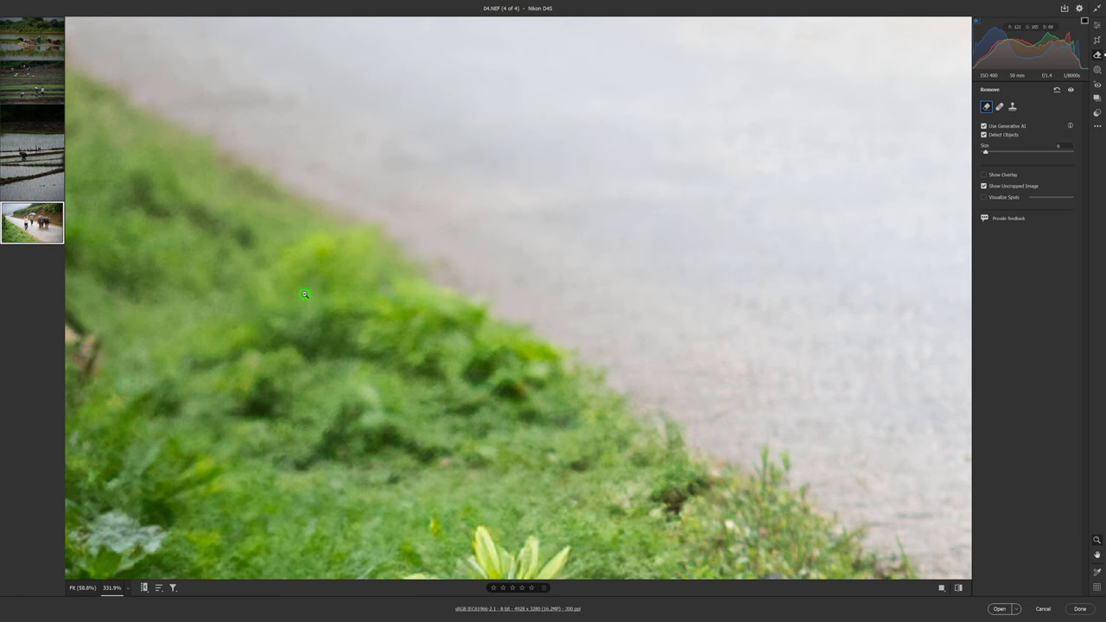
pyautogui.moveTo(305, 270); pyautogui.dragTo(367, 335)
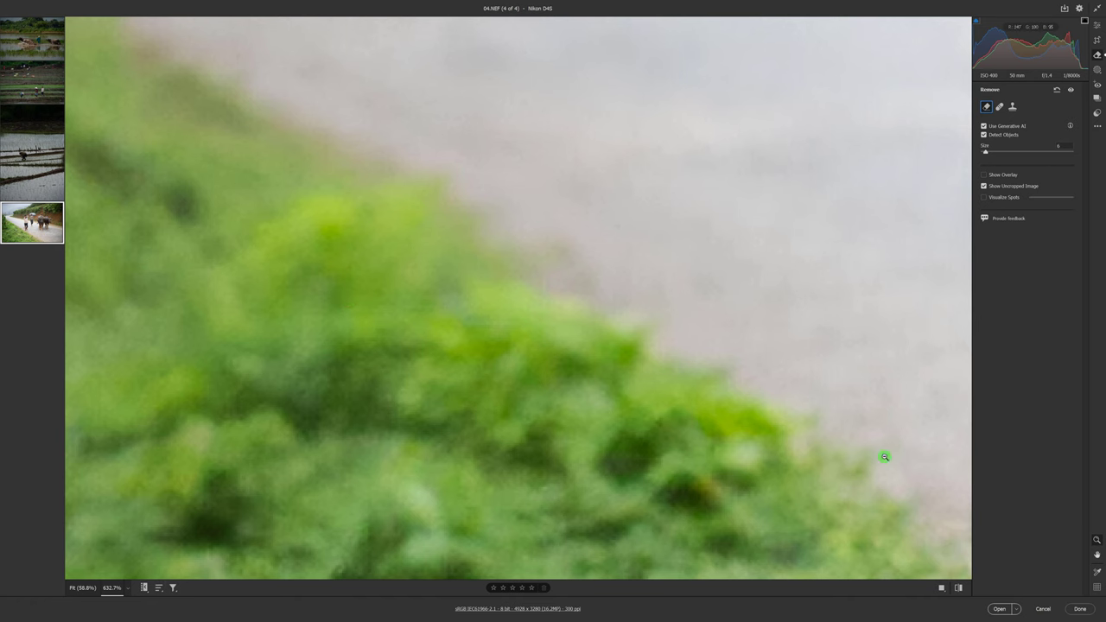
pyautogui.click(127, 588)
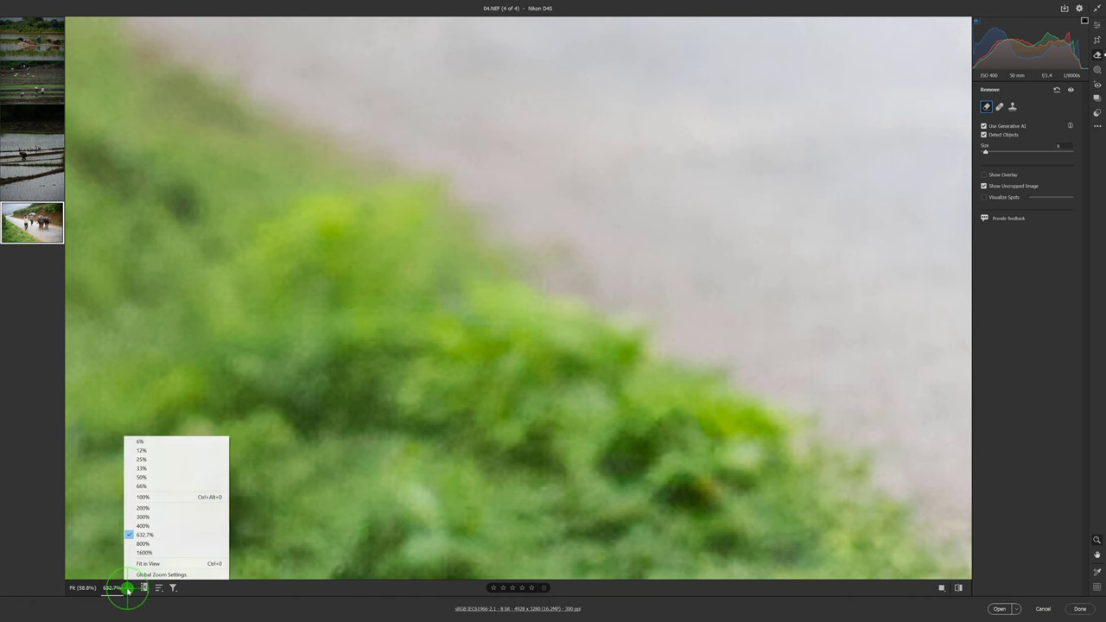
pyautogui.click(139, 562)
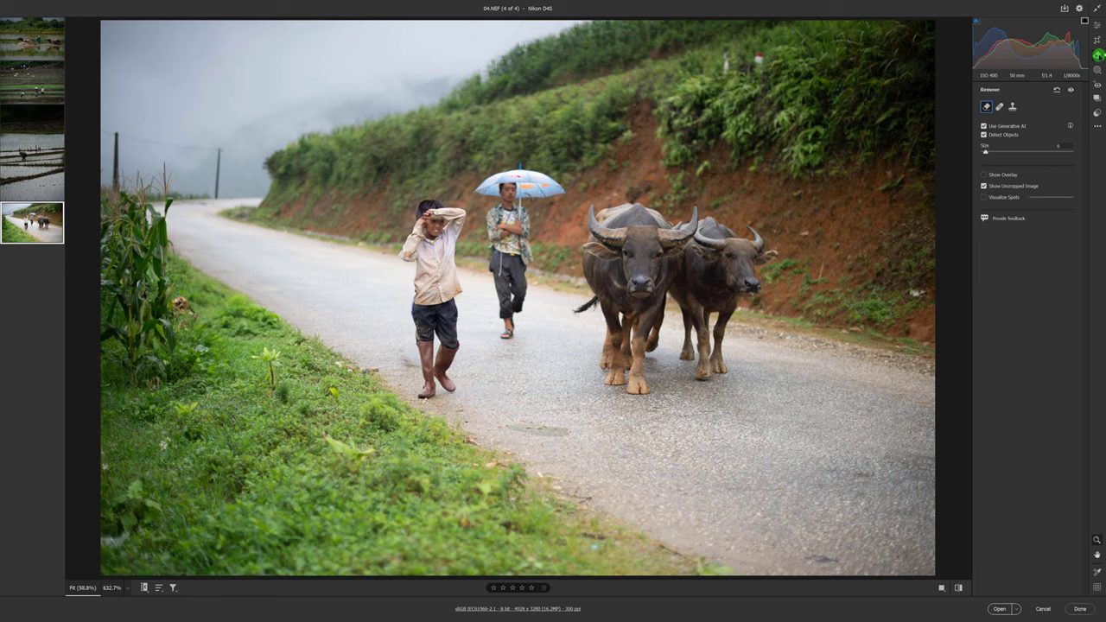
# Reopen the Remove tool and return to the flooded-field photo 01.NEF
pyautogui.click(1098, 56)
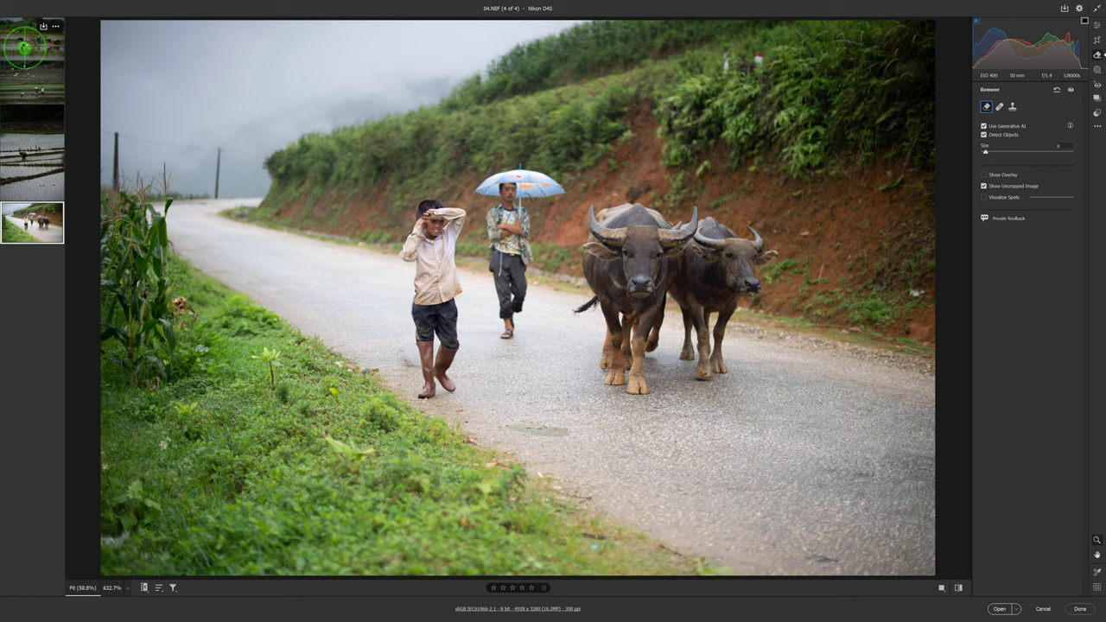
pyautogui.click(25, 47)
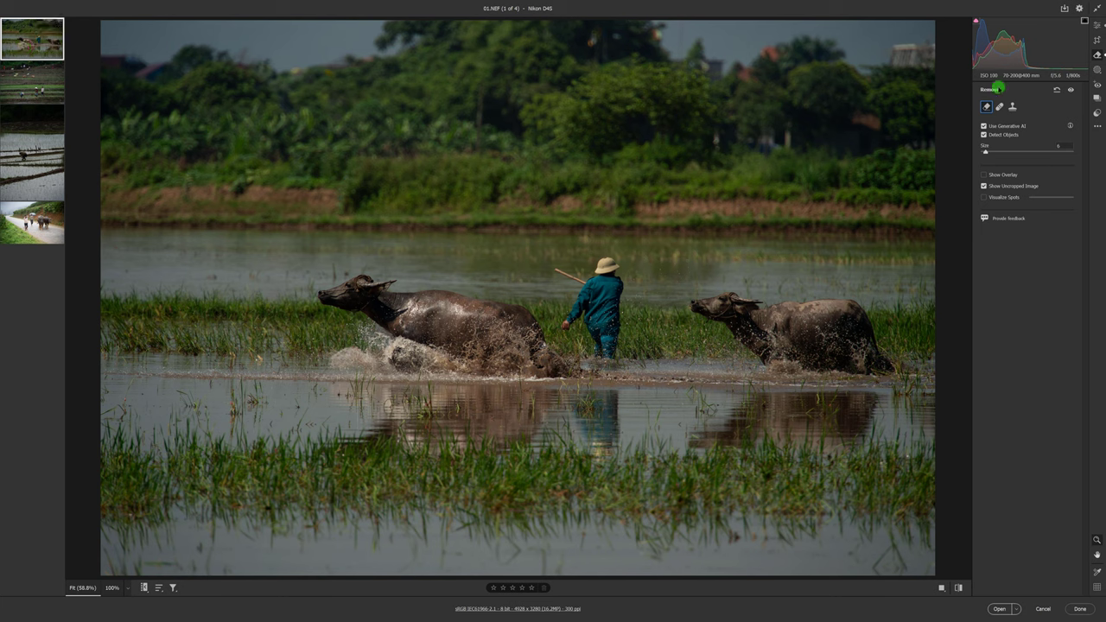
# Enable Expand in Crop & Expand and choose the 16 x 9 aspect ratio preset
pyautogui.click(1097, 41)
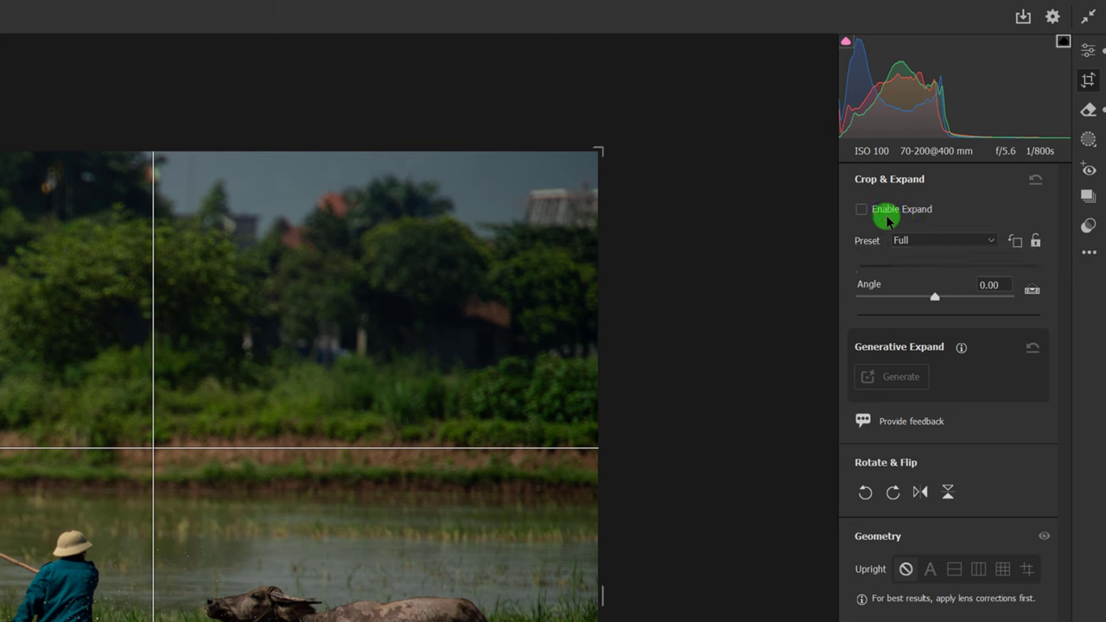
pyautogui.click(862, 210)
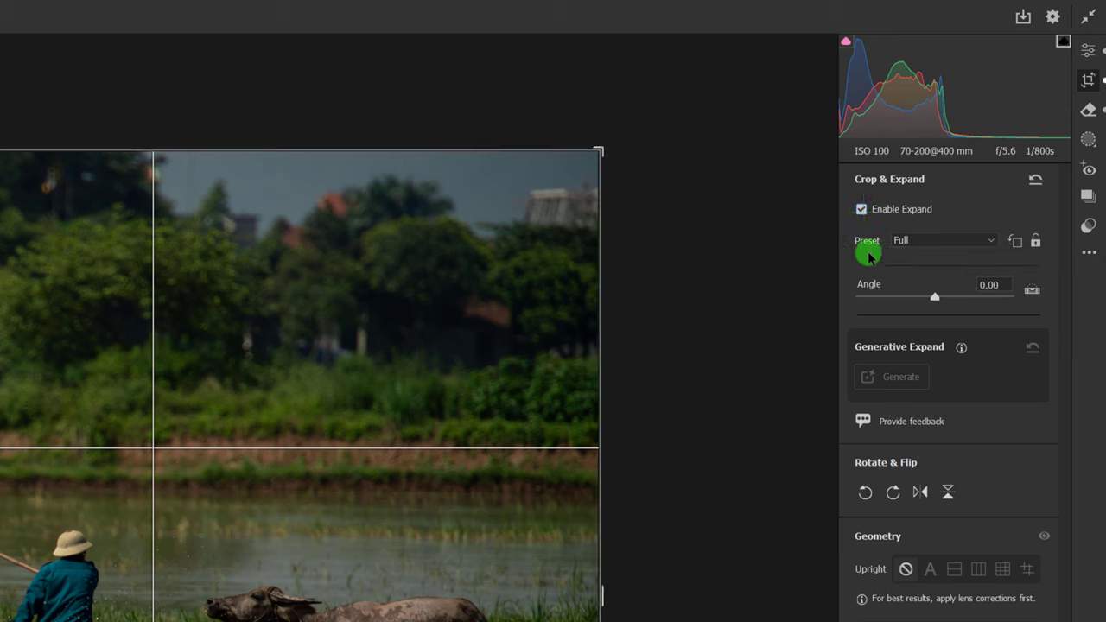
pyautogui.click(995, 243)
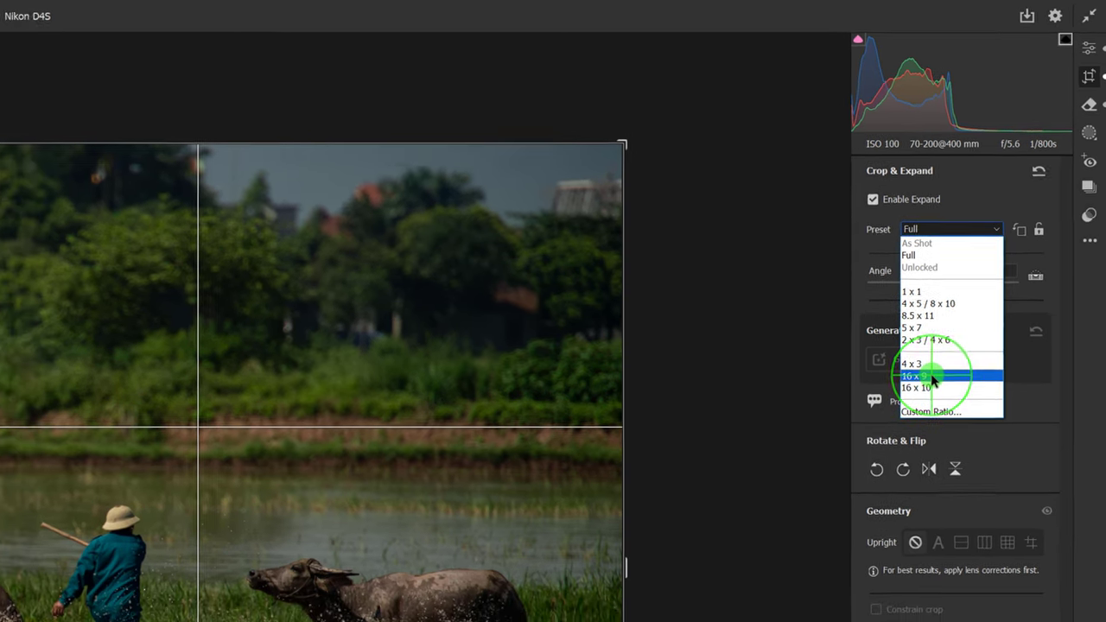
pyautogui.click(903, 394)
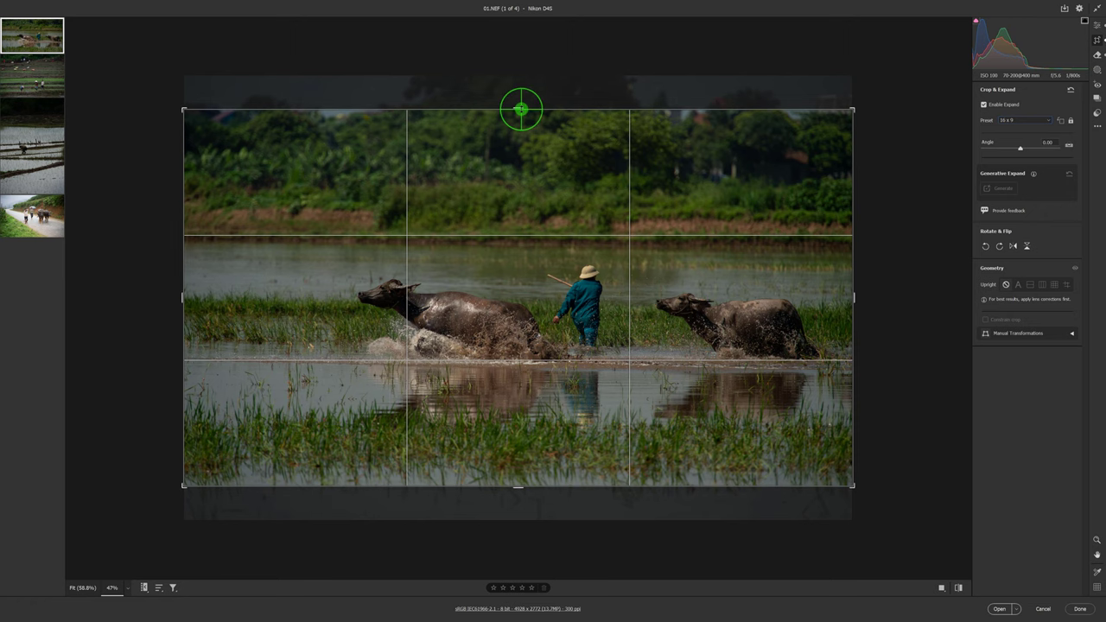
# Extend the 16 x 9 frame past the photo's top and bottom, shifting the photo right
pyautogui.moveTo(521, 109); pyautogui.dragTo(528, 93)
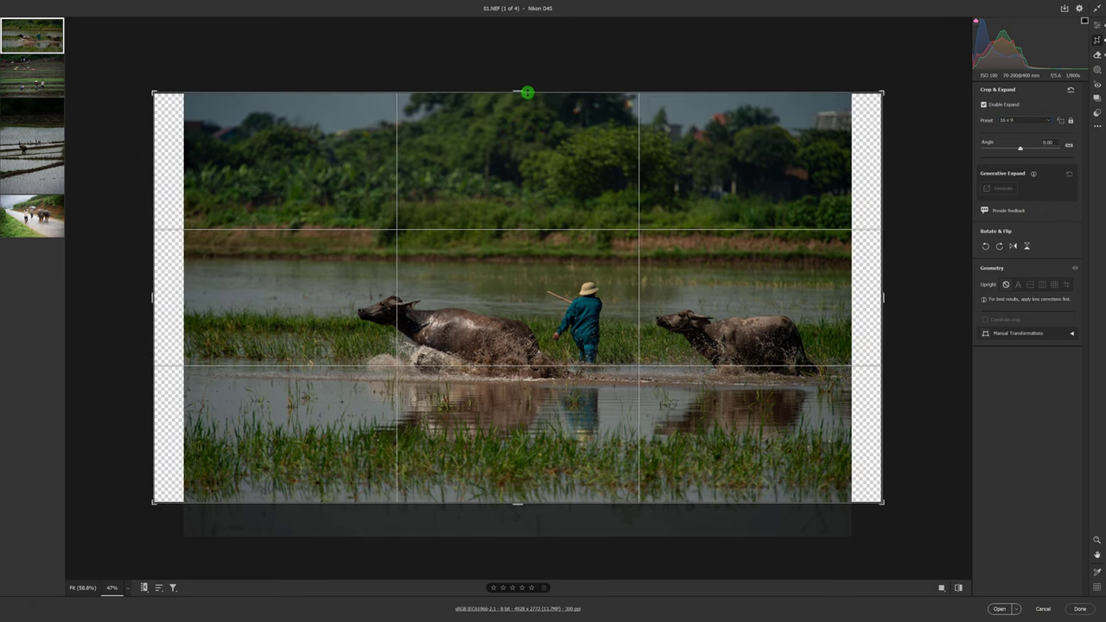
pyautogui.click(516, 508)
pyautogui.moveTo(517, 508); pyautogui.dragTo(518, 523)
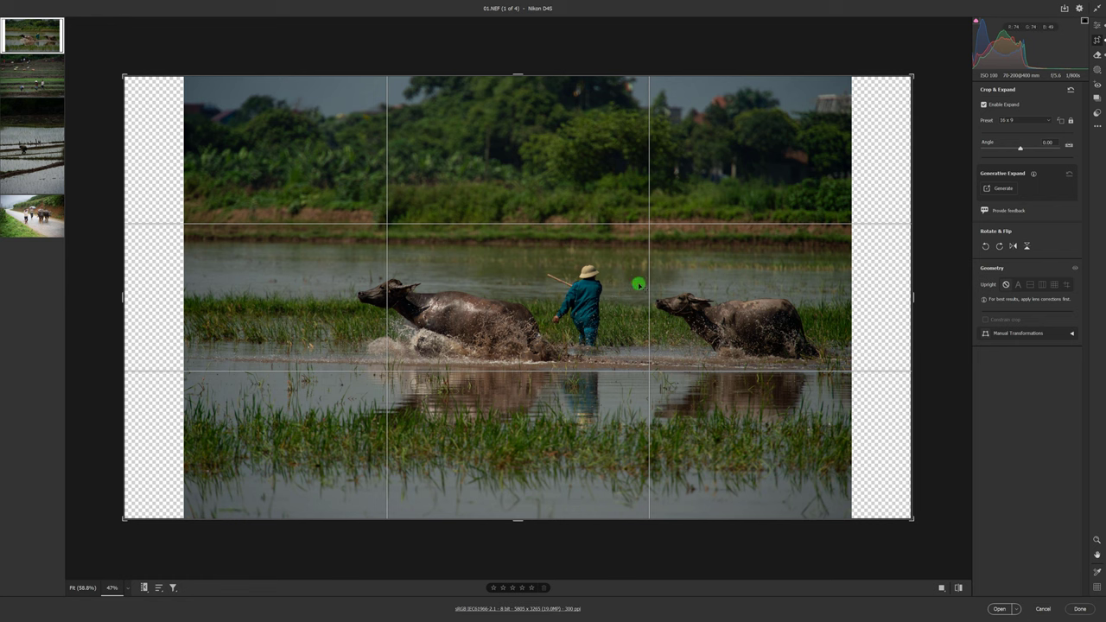
pyautogui.moveTo(596, 339)
pyautogui.mouseDown()
pyautogui.moveTo(577, 336)
pyautogui.moveTo(658, 337)
pyautogui.mouseUp()
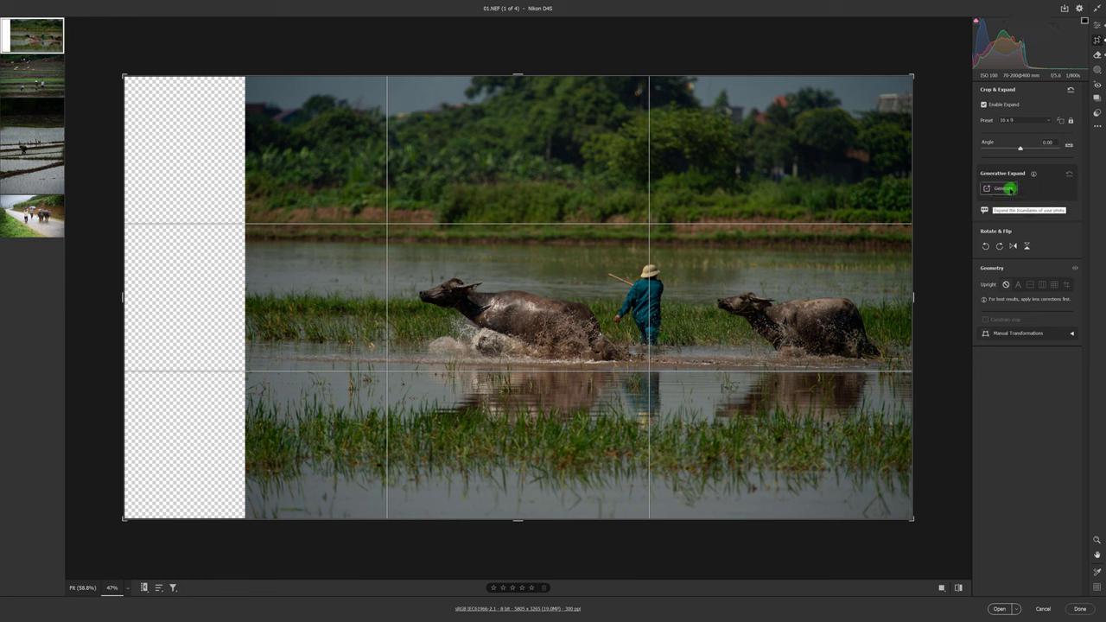
# Generative Expand the left strip of 01.NEF, compare the three variations, and zoom in on the fill
pyautogui.click(1006, 188)
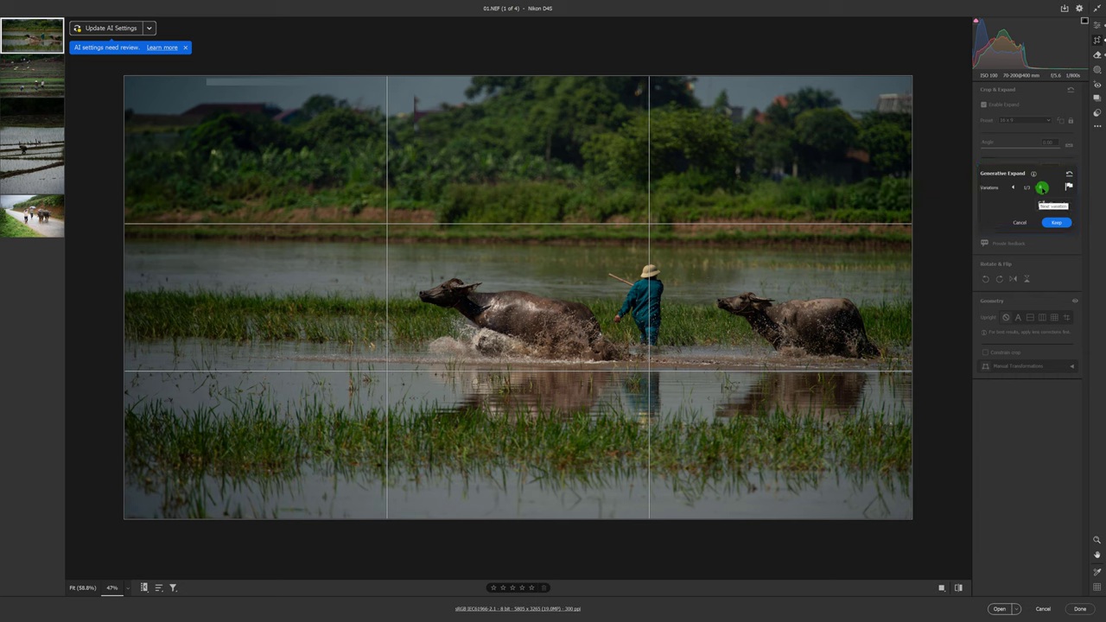
pyautogui.click(1042, 188)
pyautogui.click(1042, 188)
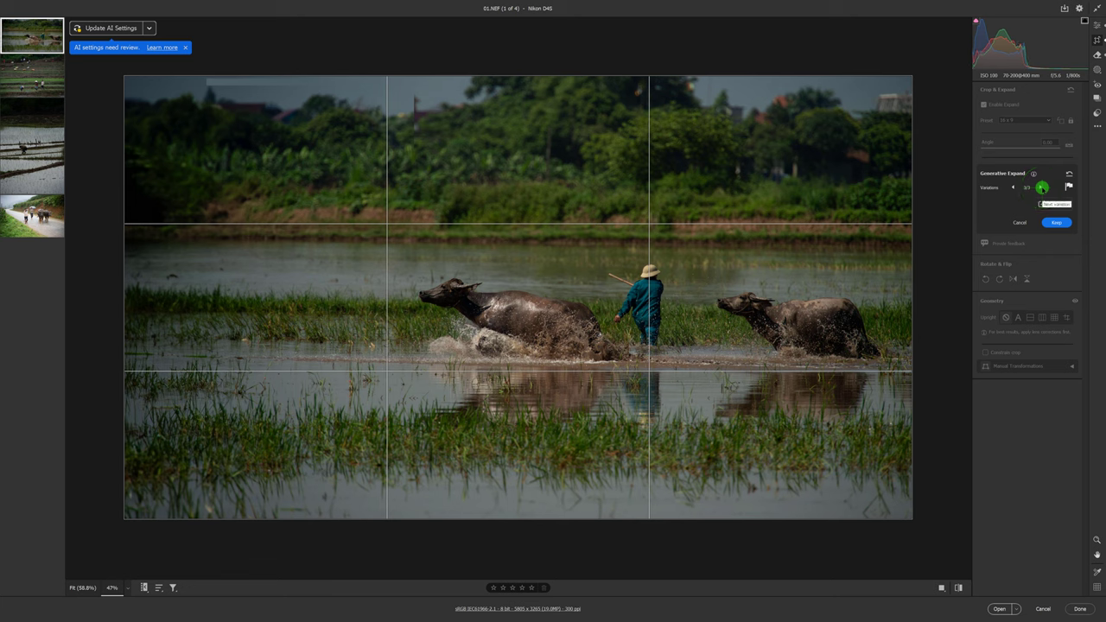
pyautogui.click(1013, 189)
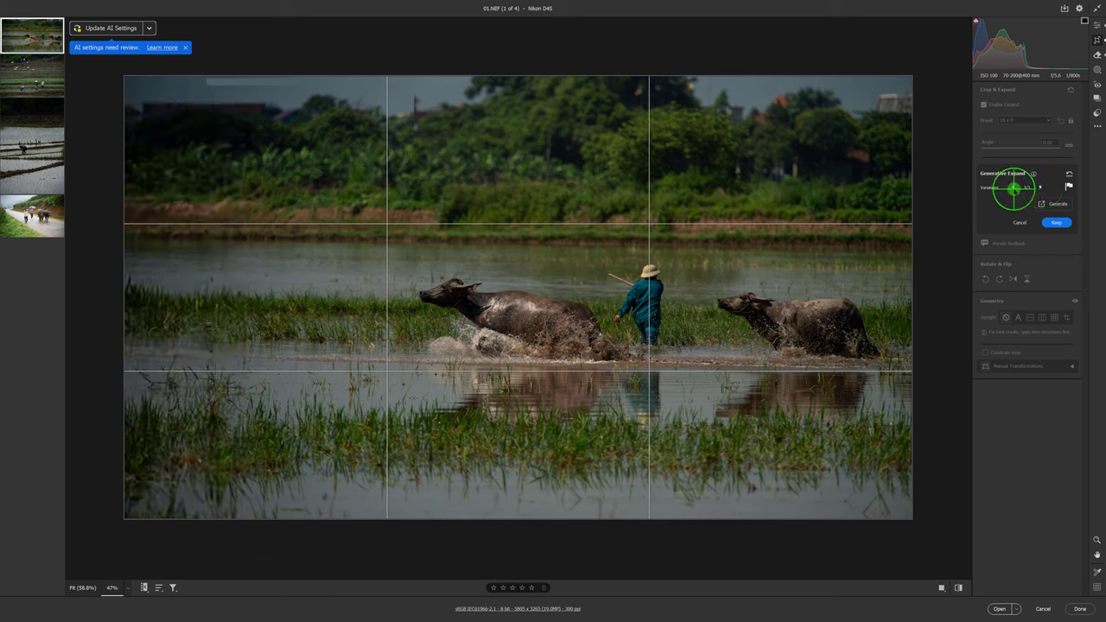
pyautogui.click(1014, 189)
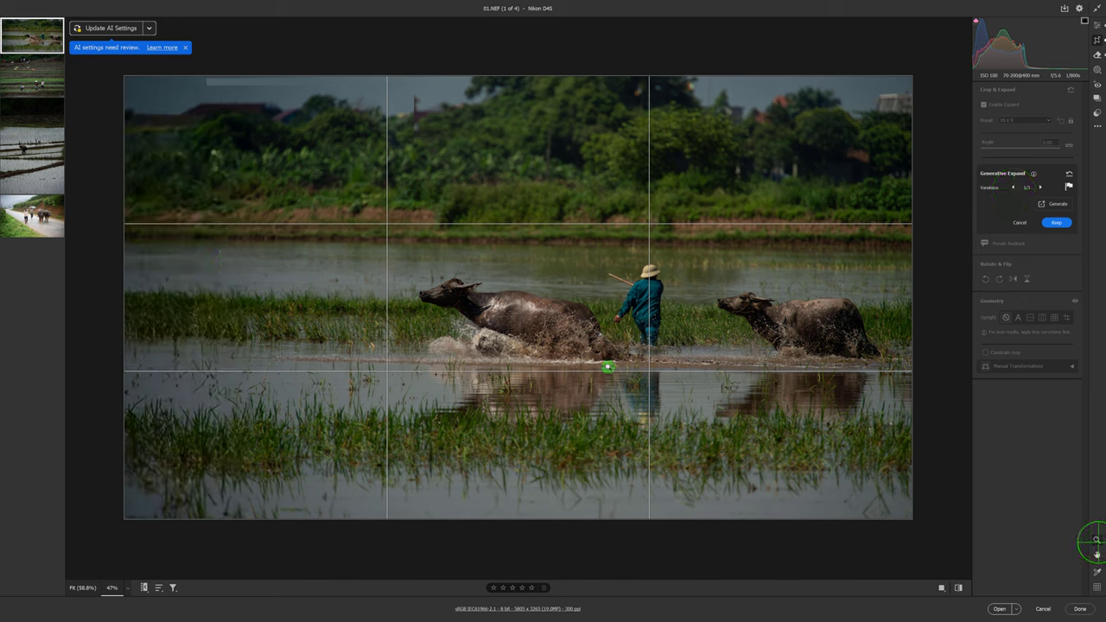
pyautogui.moveTo(178, 193)
pyautogui.mouseDown()
pyautogui.moveTo(309, 304)
pyautogui.moveTo(384, 293)
pyautogui.mouseUp()
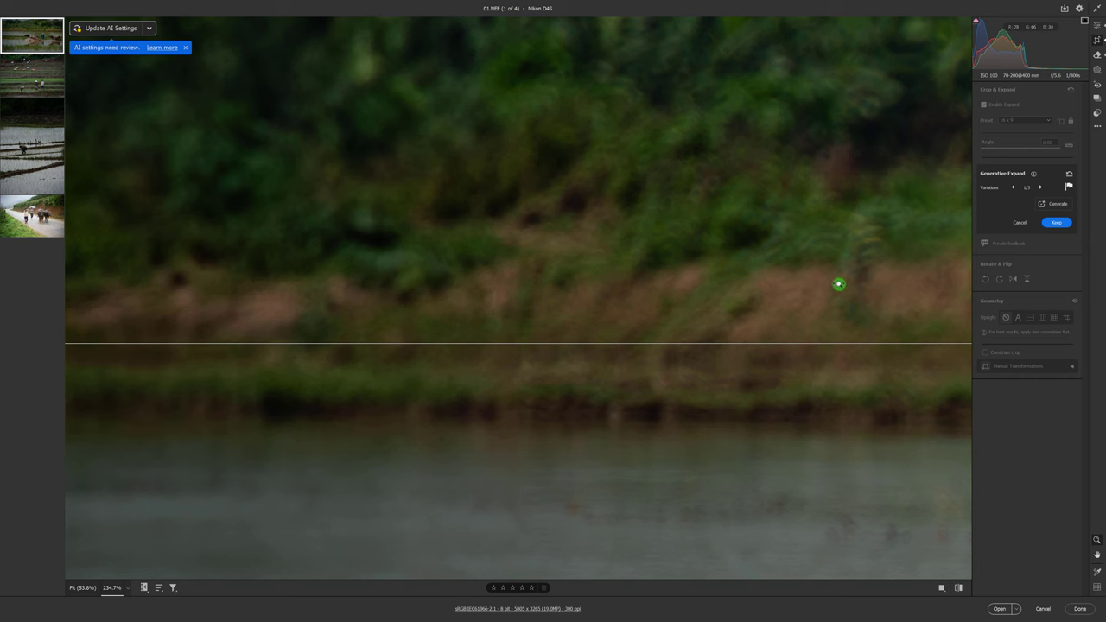
pyautogui.click(130, 589)
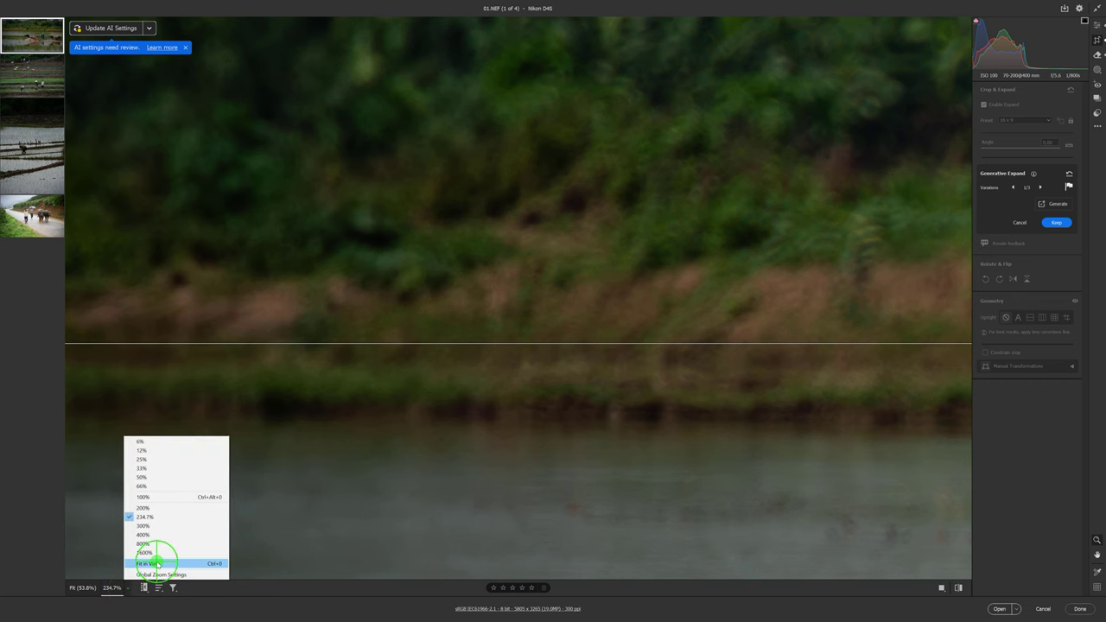
# Fit the whole expanded 01.NEF frame in view to judge the first generated fill variation
pyautogui.click(157, 563)
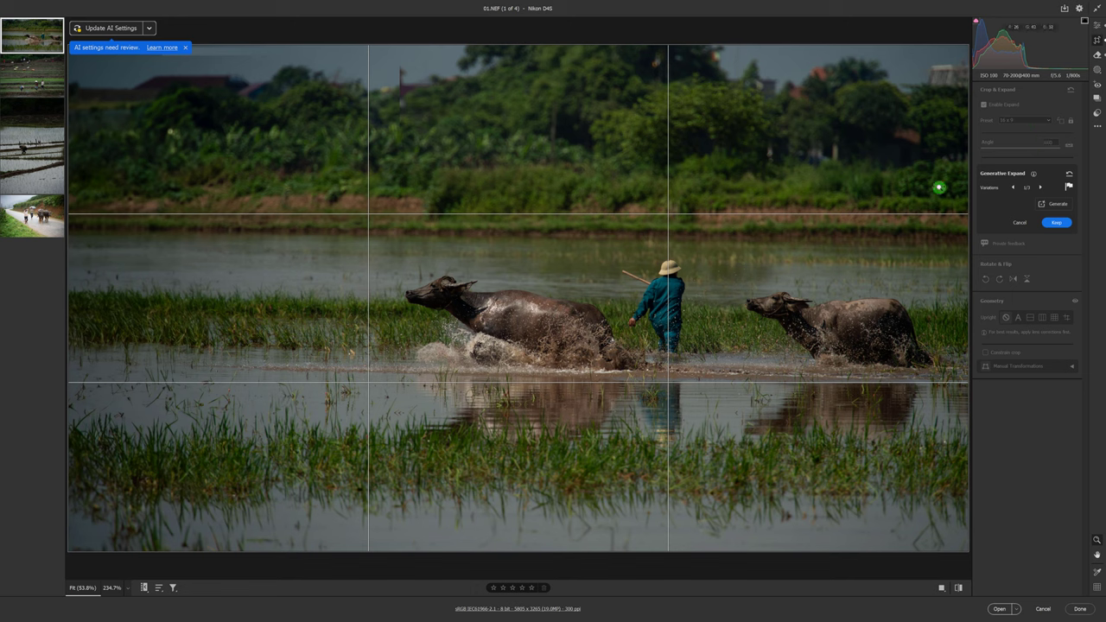
# Keep the generated fill and straighten the photo along the distant field edge
pyautogui.click(1057, 223)
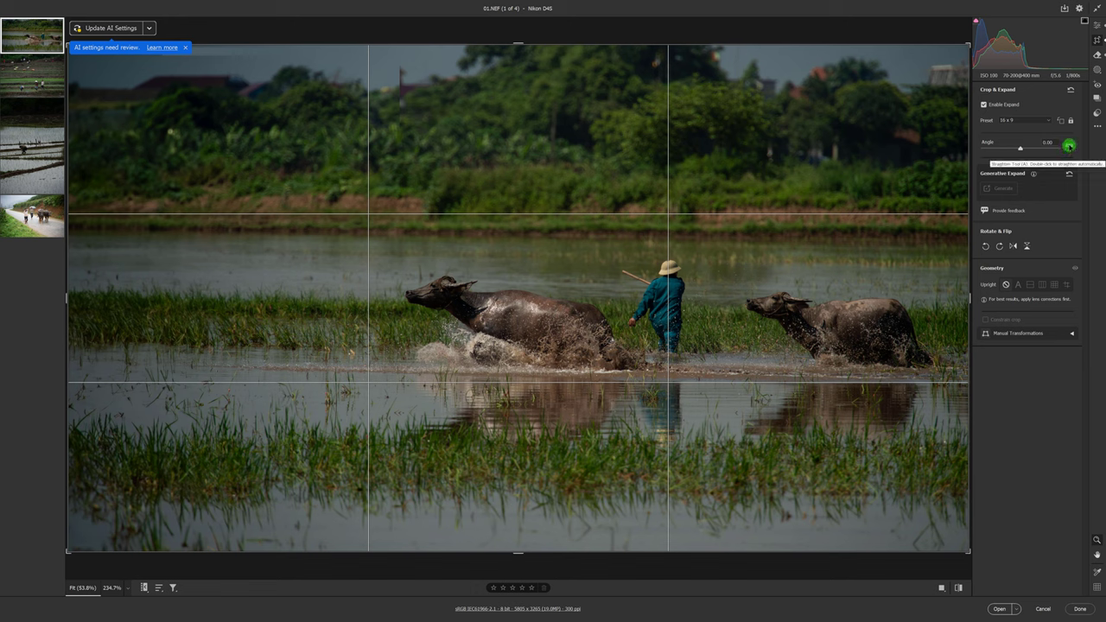
pyautogui.click(1068, 145)
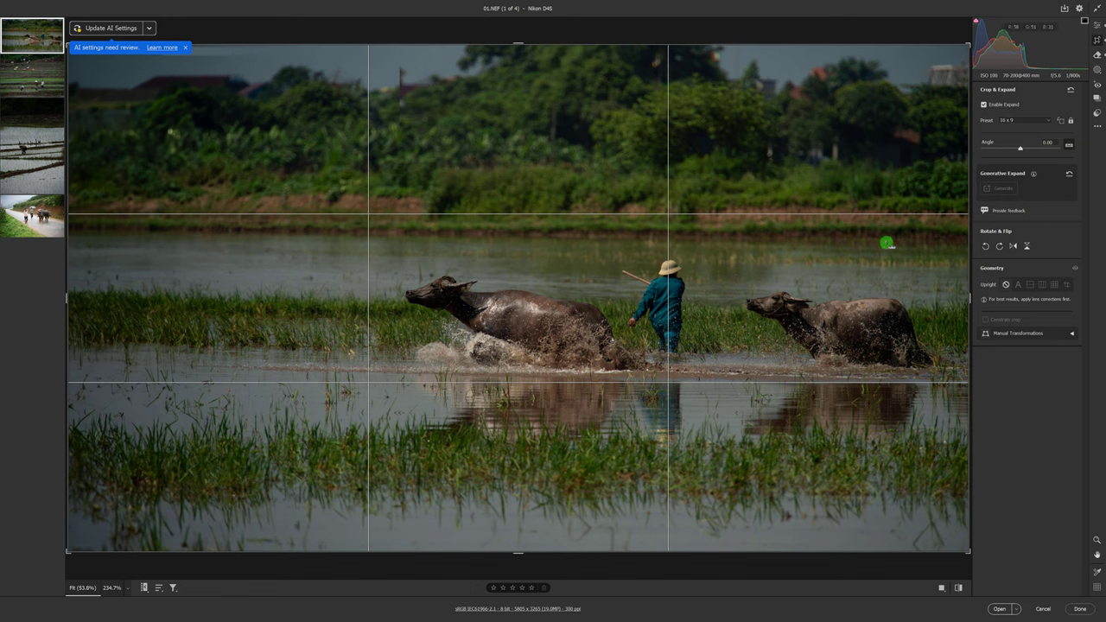
pyautogui.moveTo(887, 244); pyautogui.dragTo(121, 232)
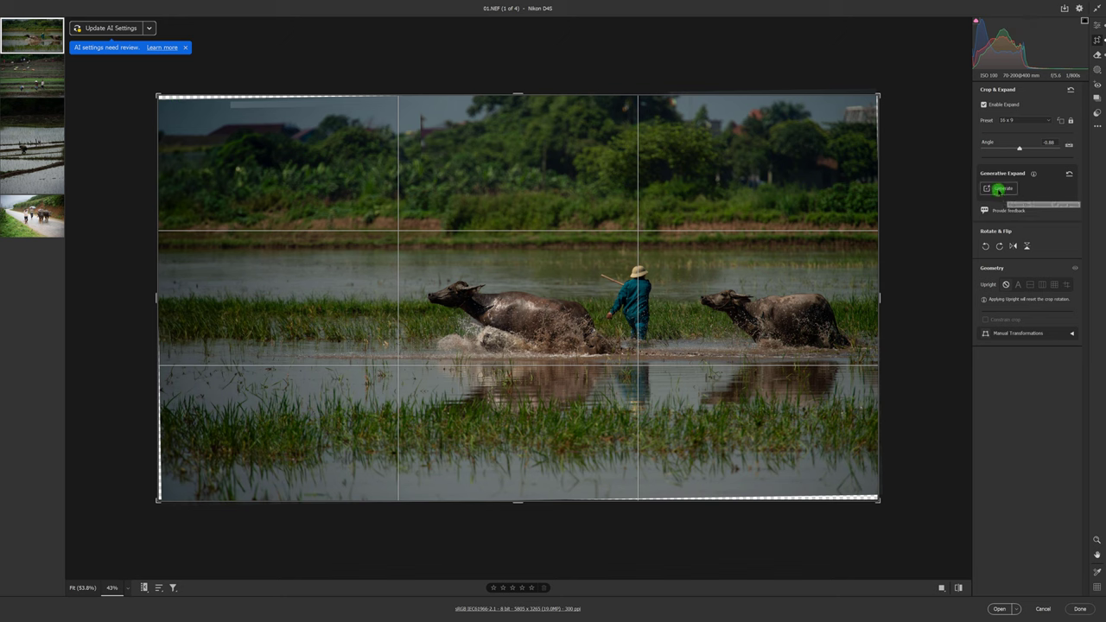
# Generate fill for the new empty edges and keep the third variation
pyautogui.click(1000, 189)
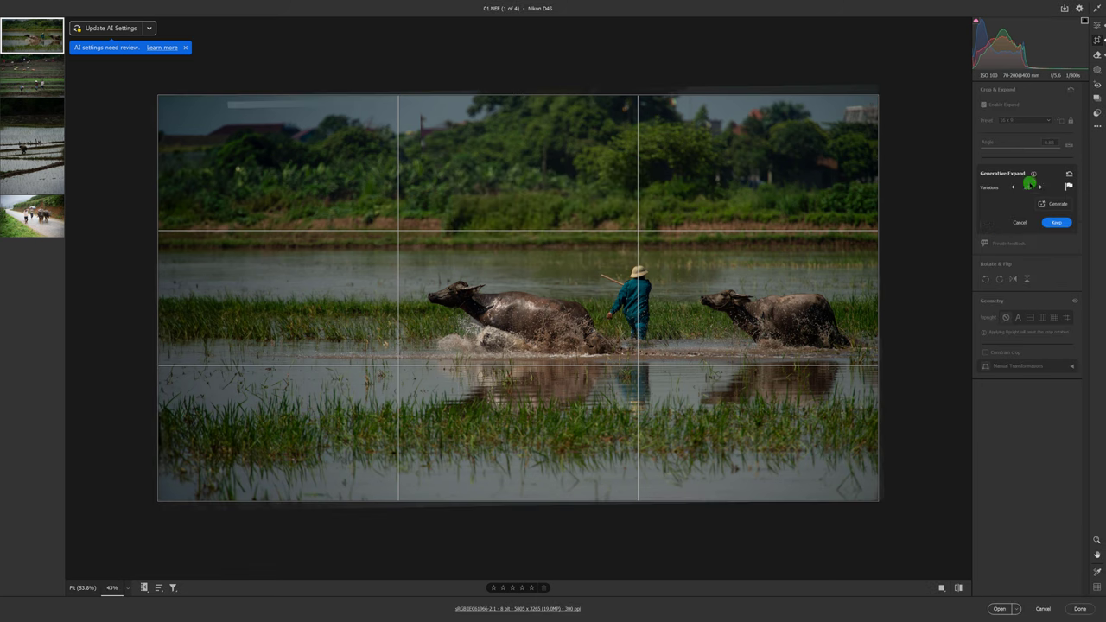
pyautogui.click(1039, 188)
pyautogui.click(1040, 187)
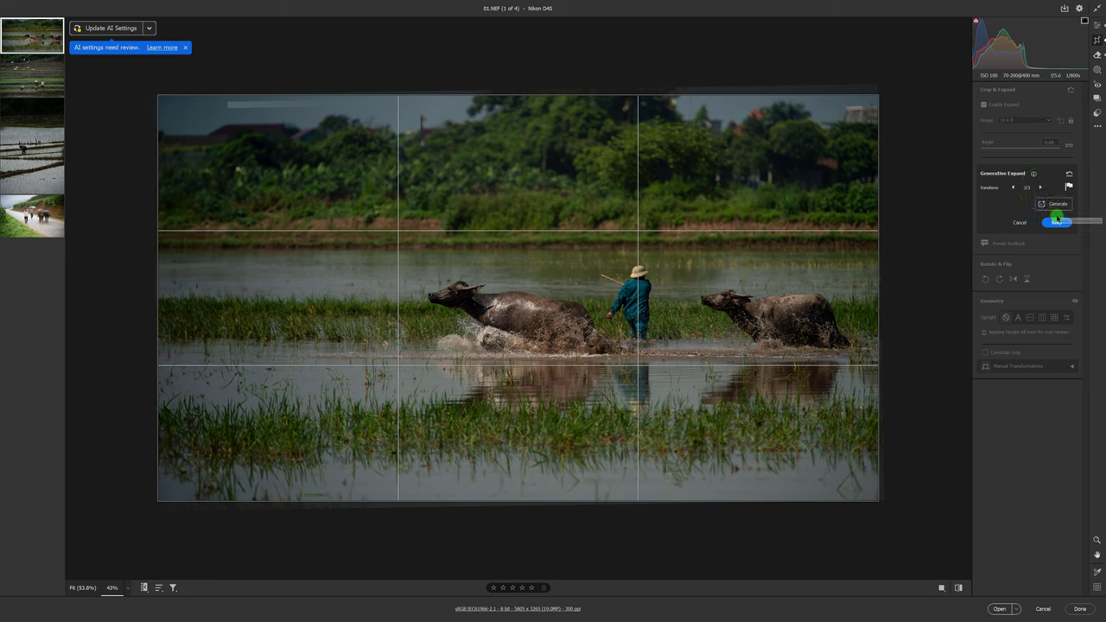
pyautogui.click(1055, 222)
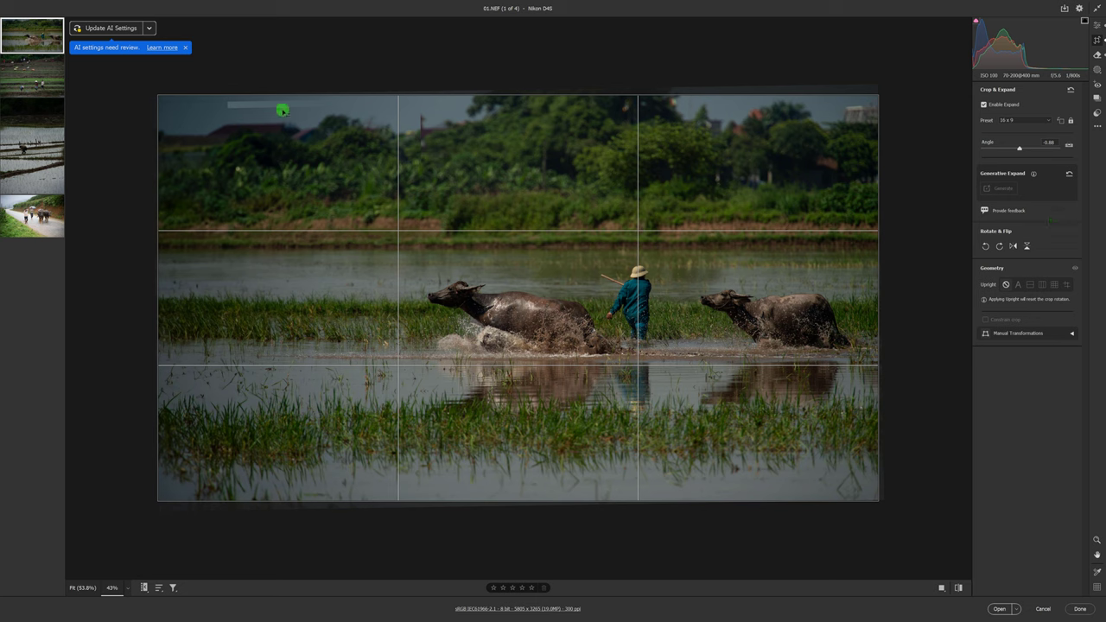
pyautogui.moveTo(518, 95)
pyautogui.click(1097, 53)
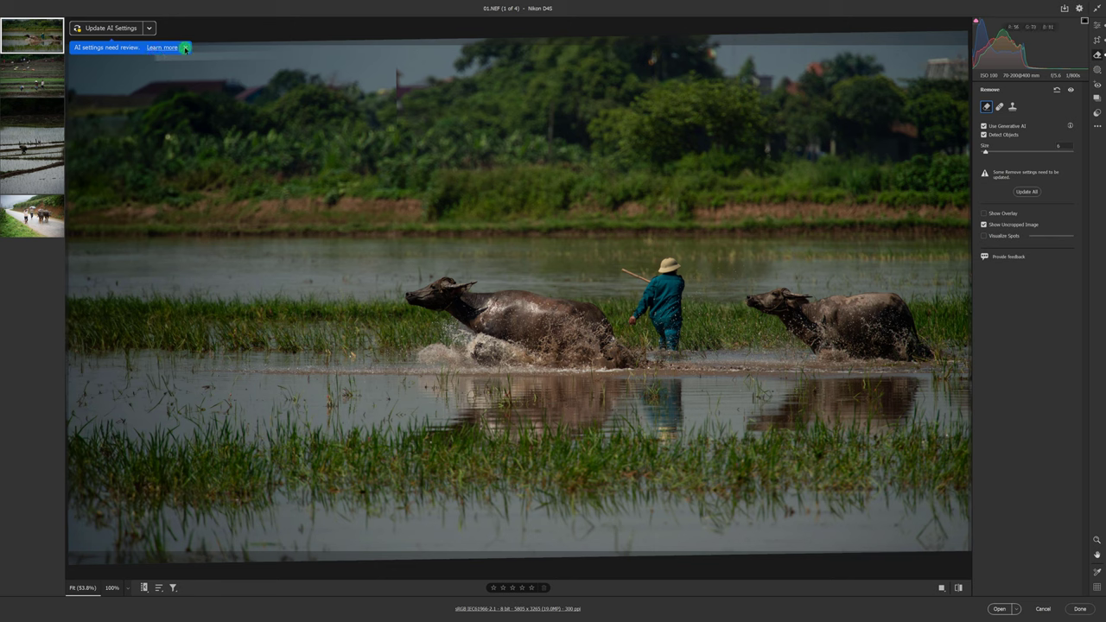
# Remove two brushed spots along the top-left sky, then move on to 02.NEF
pyautogui.click(185, 48)
pyautogui.moveTo(155, 55); pyautogui.dragTo(290, 56)
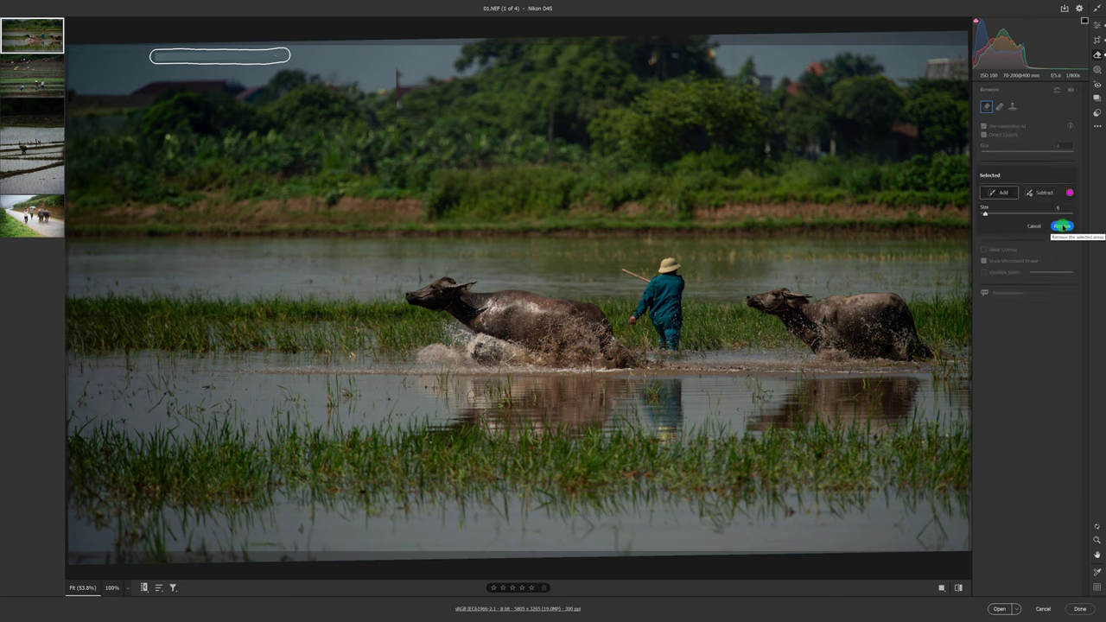
pyautogui.click(1062, 226)
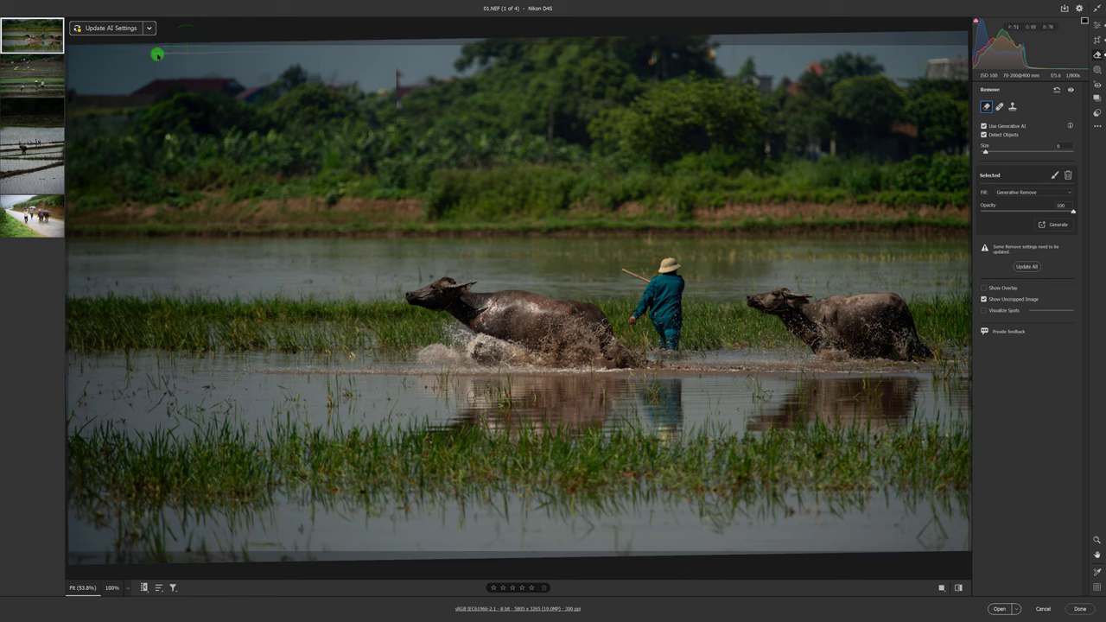
pyautogui.click(158, 55)
pyautogui.moveTo(159, 56); pyautogui.dragTo(238, 52)
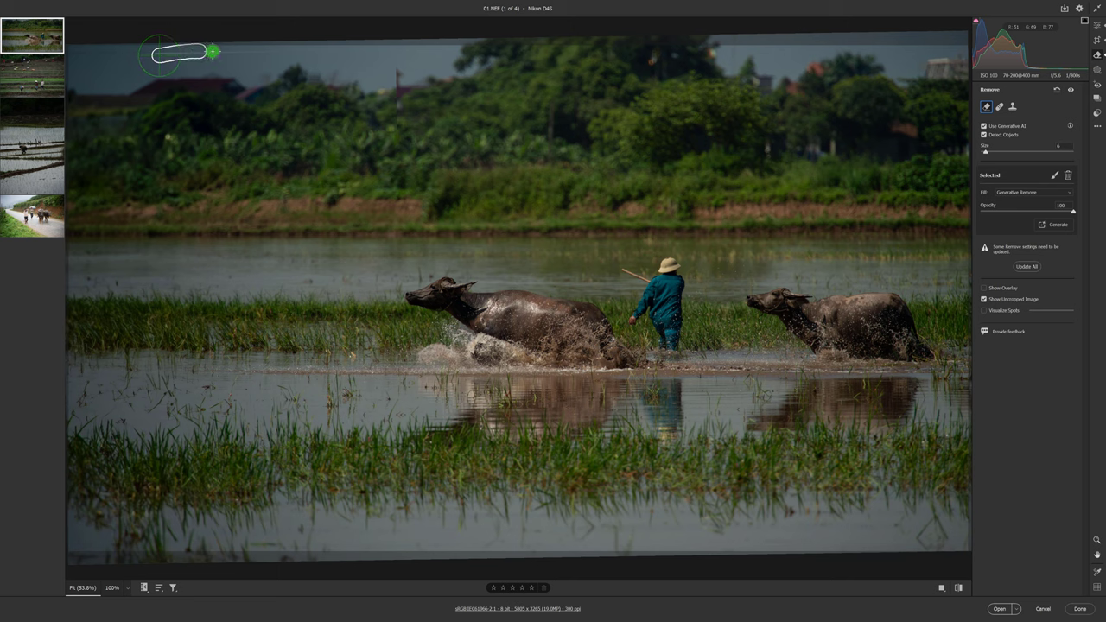
pyautogui.click(1058, 226)
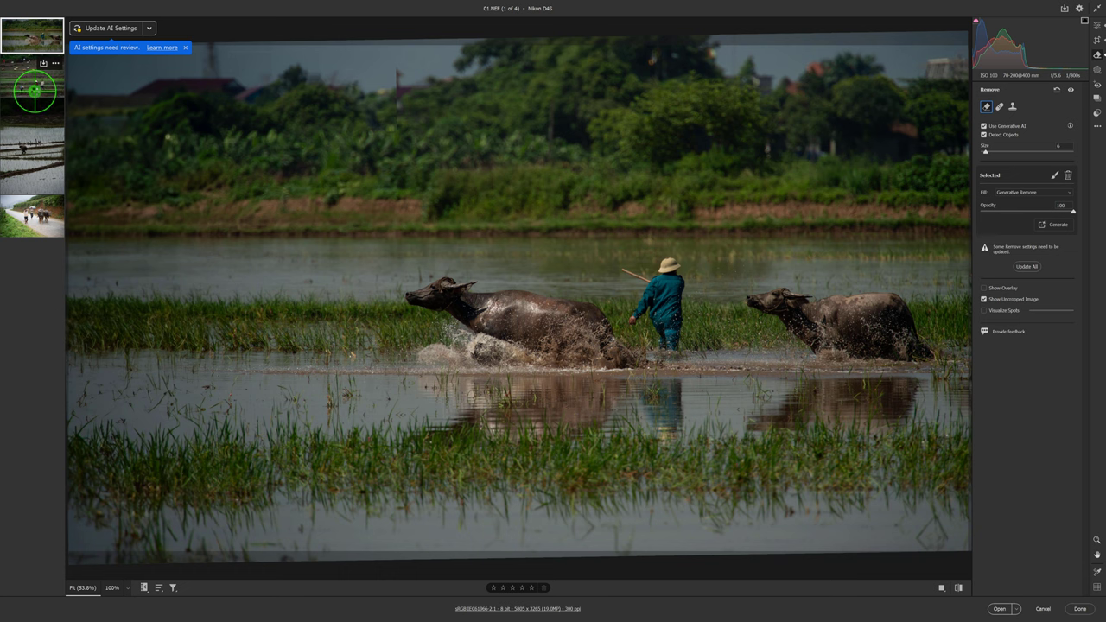
pyautogui.click(34, 90)
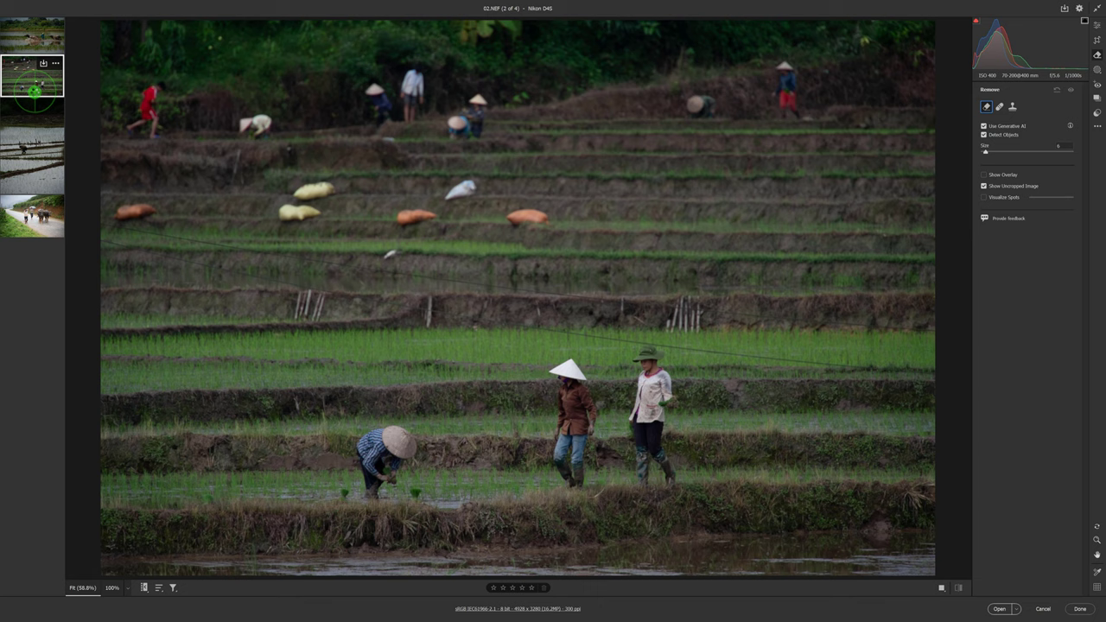
# Show 03.NEF zoomed into its dark shadows with the Edit adjustments panel active
pyautogui.click(26, 158)
pyautogui.click(28, 221)
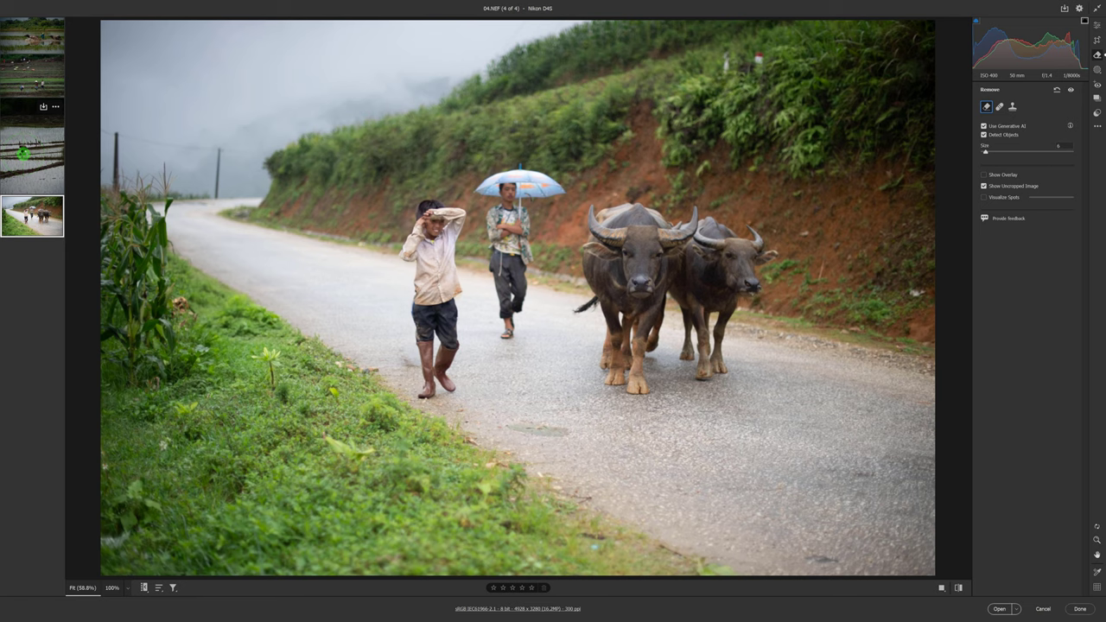
pyautogui.click(23, 153)
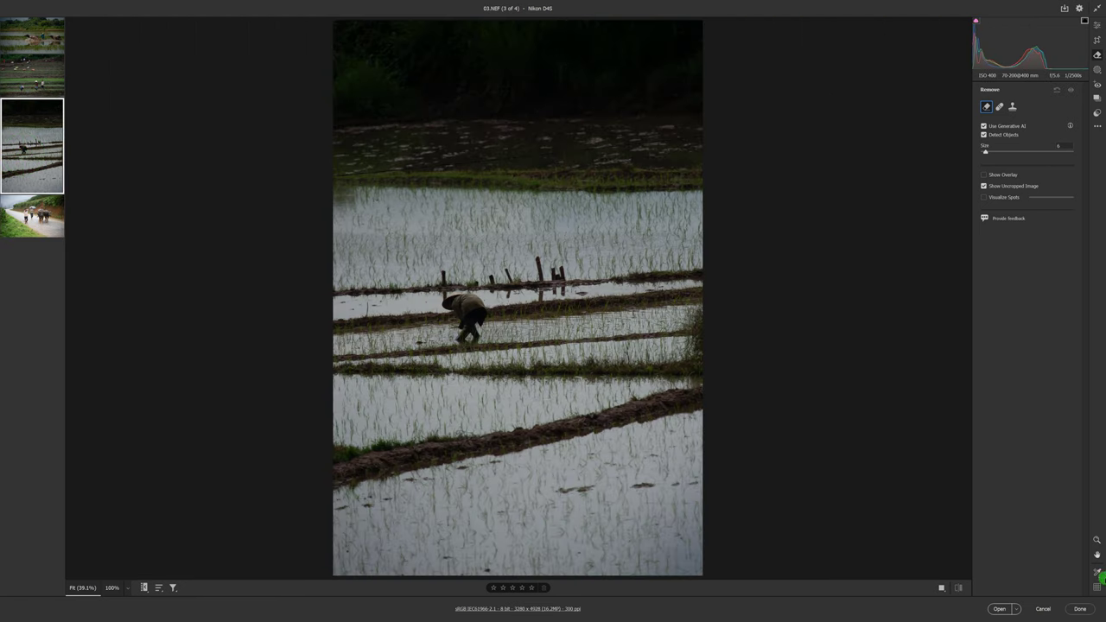
pyautogui.scroll(1, 460, 60)
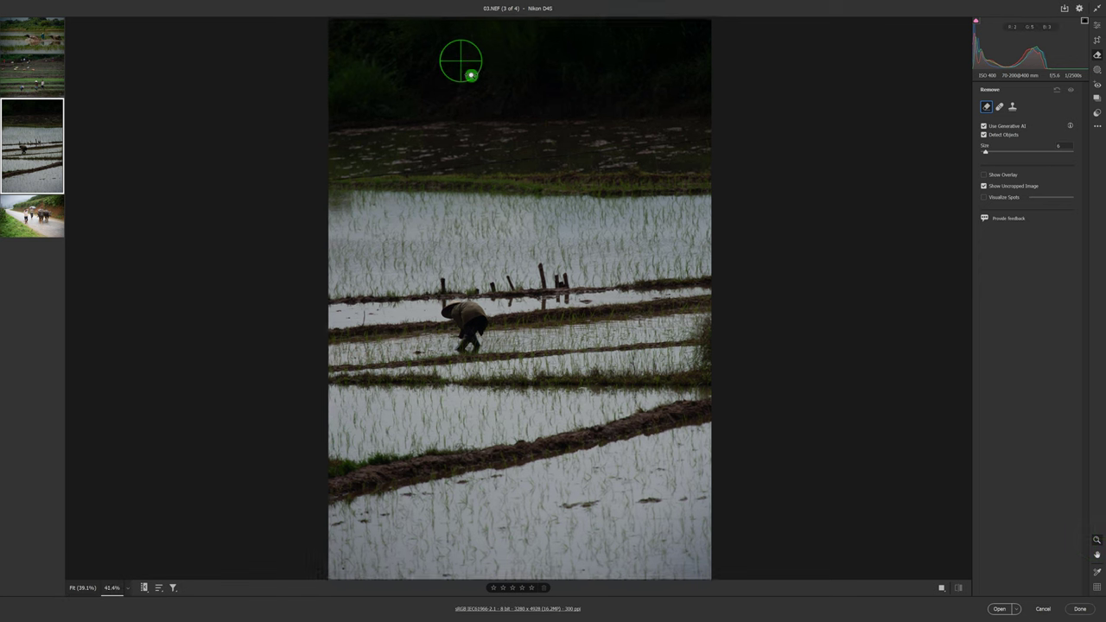
pyautogui.scroll(3, 460, 61)
pyautogui.scroll(3, 460, 60)
pyautogui.scroll(3, 460, 61)
pyautogui.scroll(2, 460, 60)
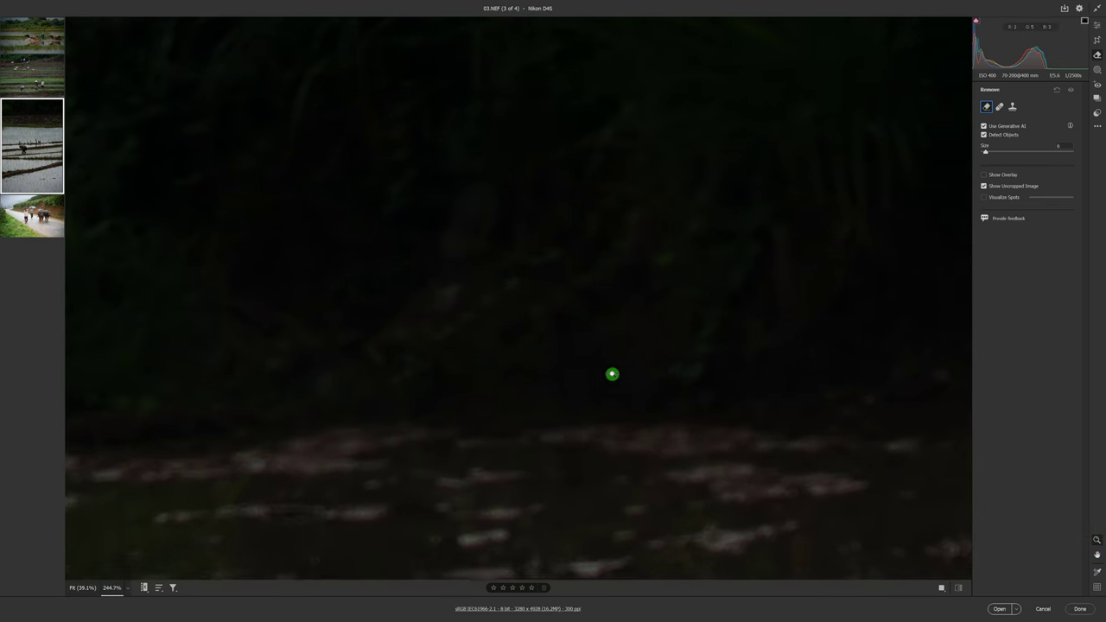
pyautogui.scroll(1, 605, 328)
pyautogui.scroll(1, 535, 190)
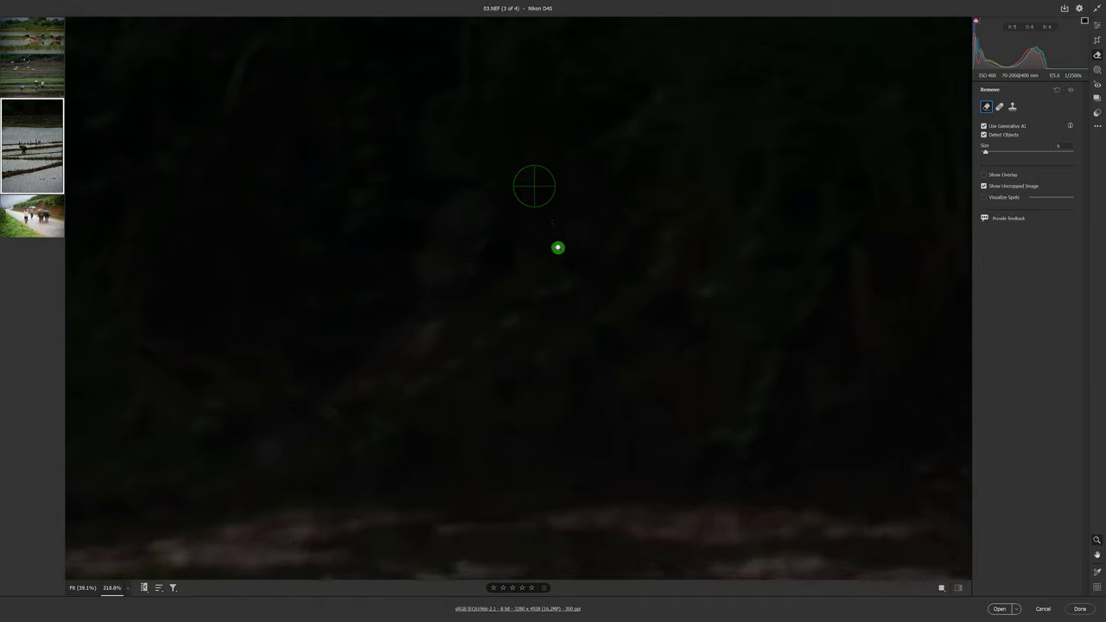
pyautogui.scroll(3, 562, 259)
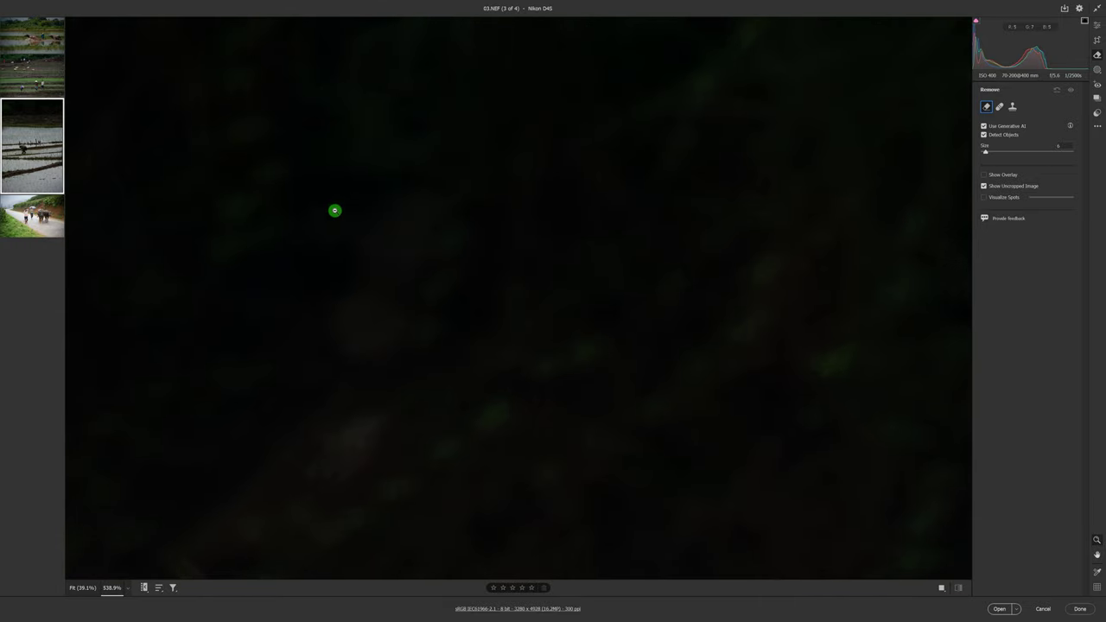
pyautogui.click(1097, 25)
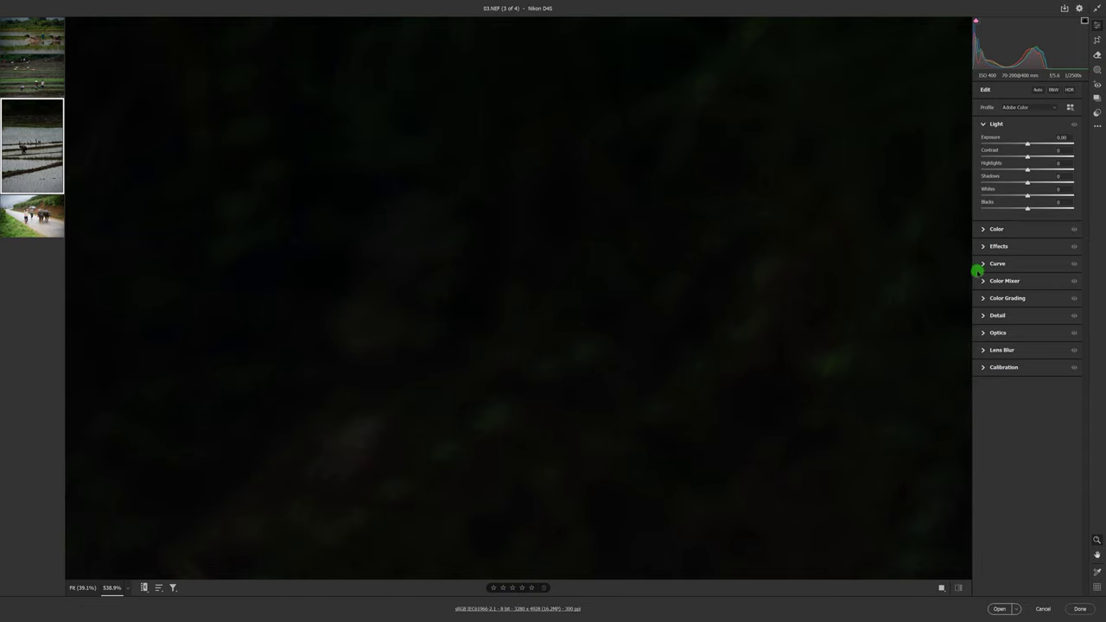
# Enable Denoise in the Detail panel and set its amount to about 52
pyautogui.click(983, 316)
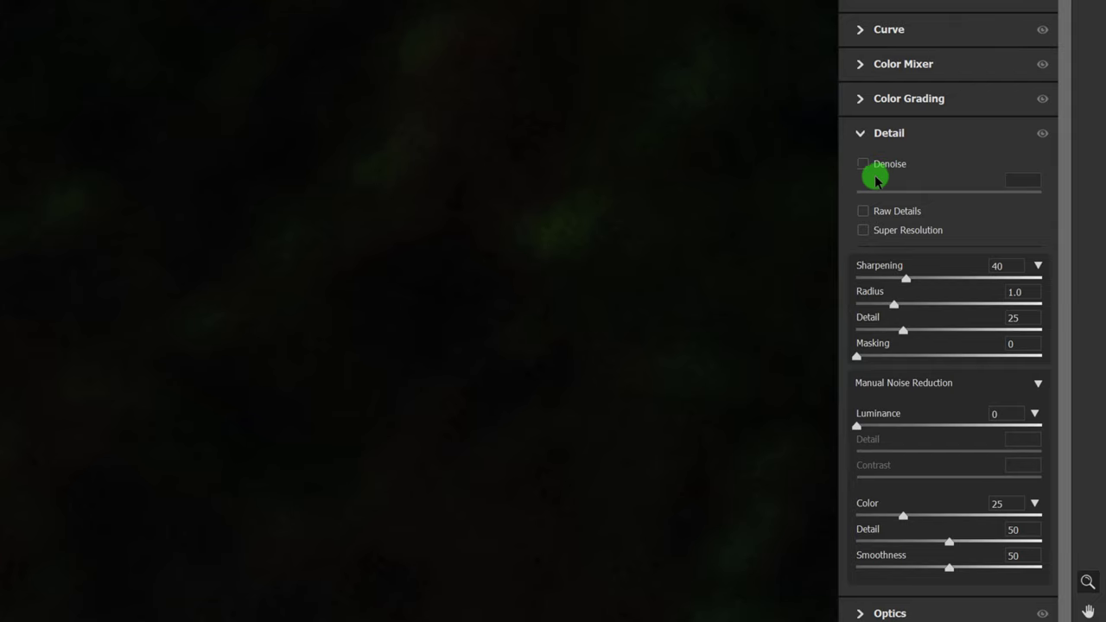
pyautogui.click(864, 165)
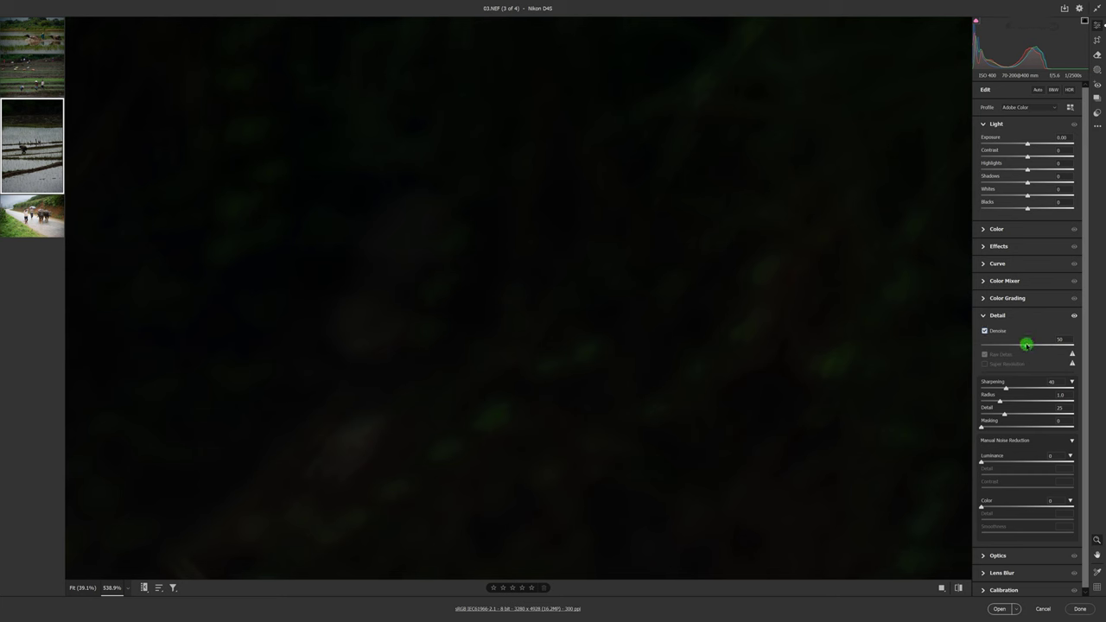
pyautogui.moveTo(1025, 345); pyautogui.dragTo(1072, 346)
pyautogui.moveTo(1072, 345); pyautogui.dragTo(996, 349)
pyautogui.moveTo(996, 349); pyautogui.dragTo(1032, 346)
pyautogui.click(1074, 316)
pyautogui.press('alt')
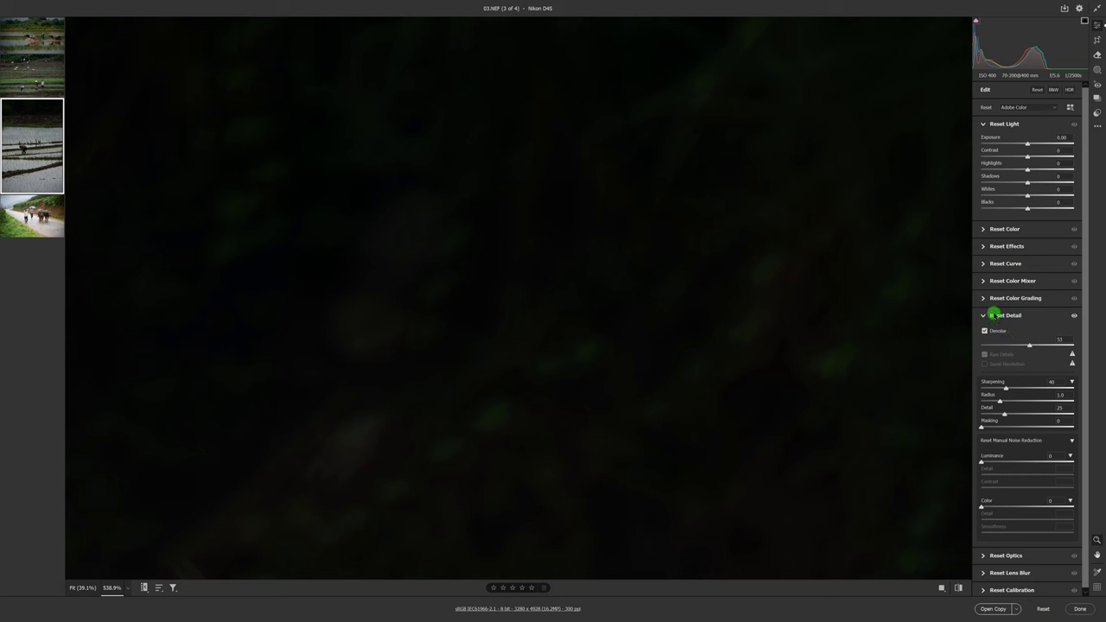
# Reset the Detail settings to defaults and fit the whole photo in view
pyautogui.keyDown('alt'); pyautogui.click(994, 316); pyautogui.keyUp('alt')
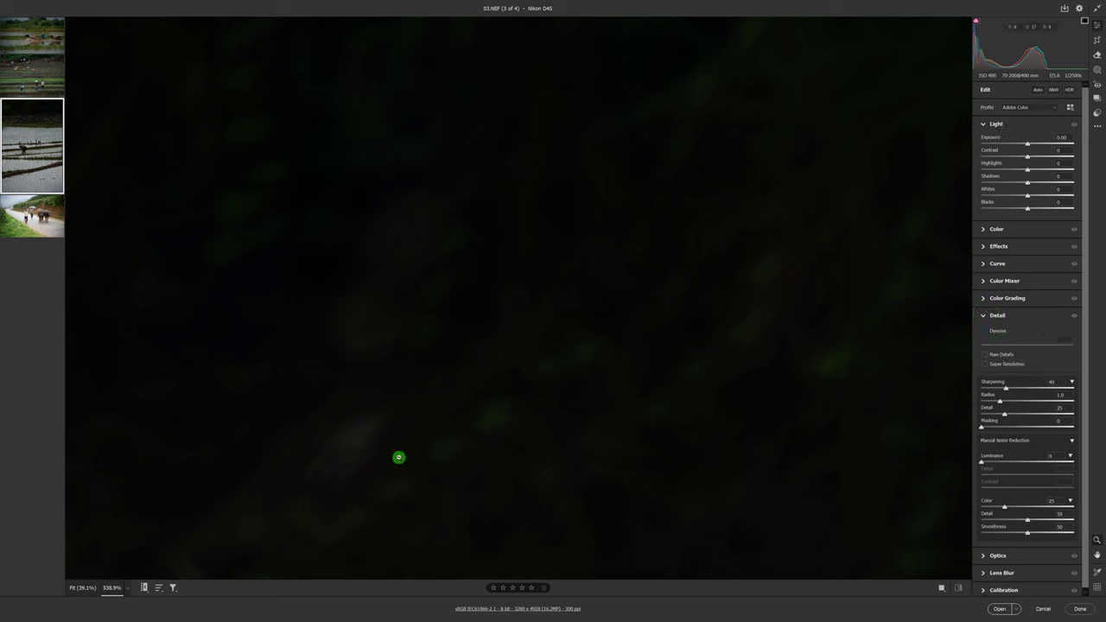
pyautogui.click(127, 589)
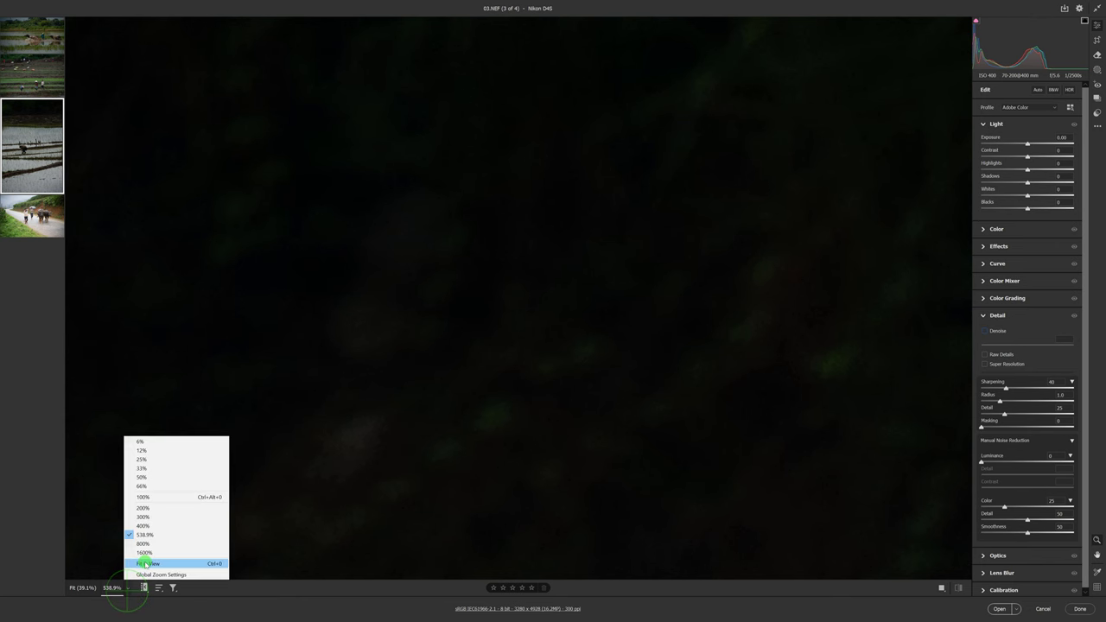
pyautogui.click(156, 564)
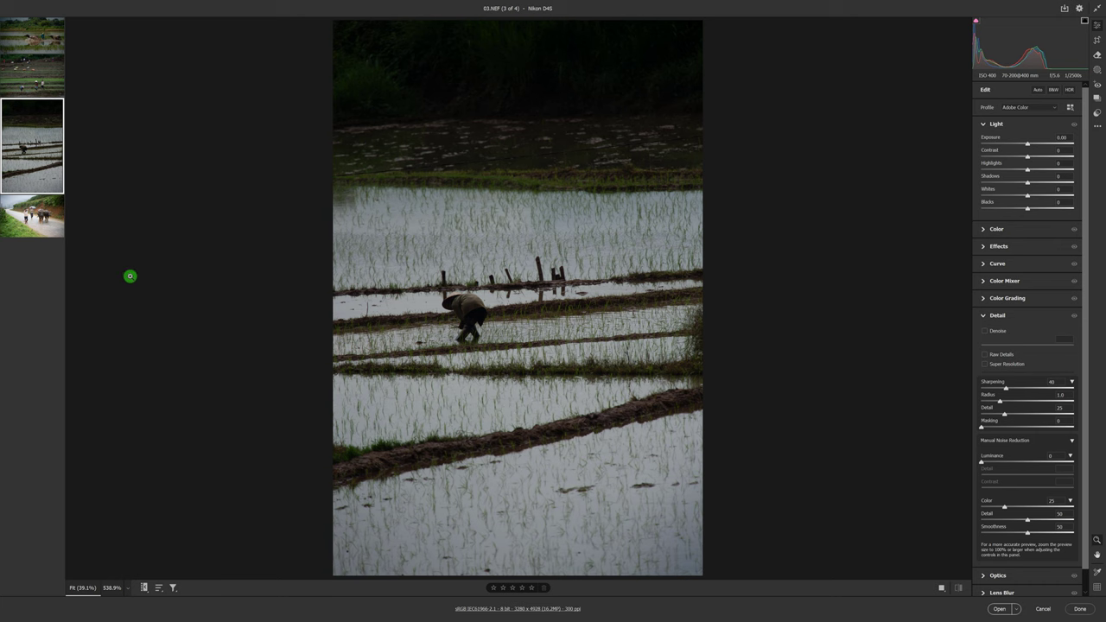
# Apply the Adobe Adaptive (beta) profile to brighten the dark rice-paddy photo
pyautogui.click(1029, 105)
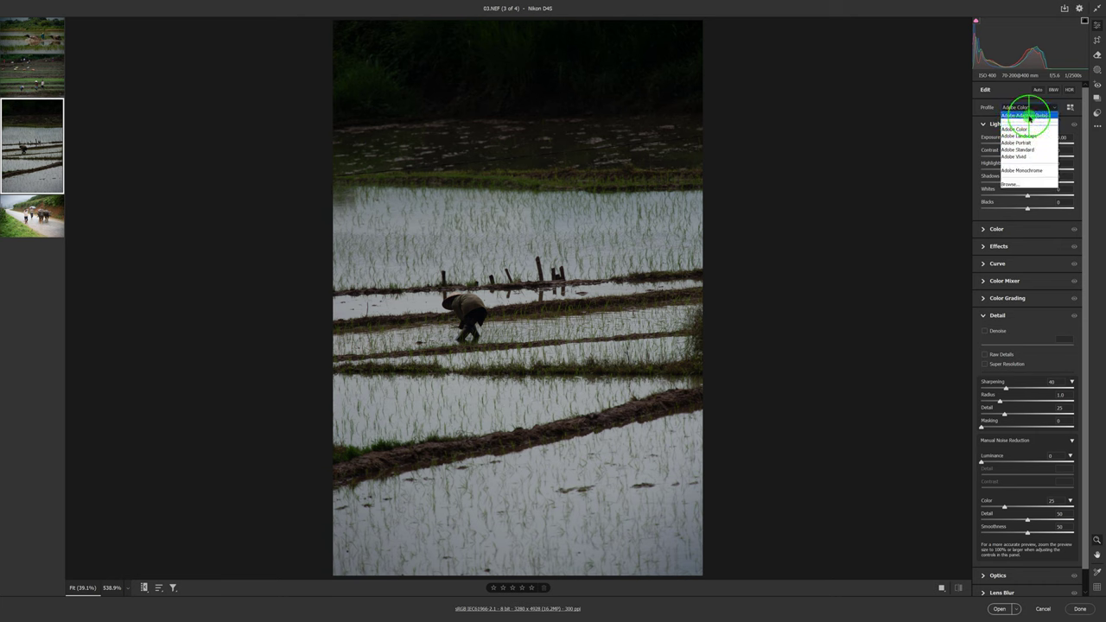
pyautogui.click(1026, 115)
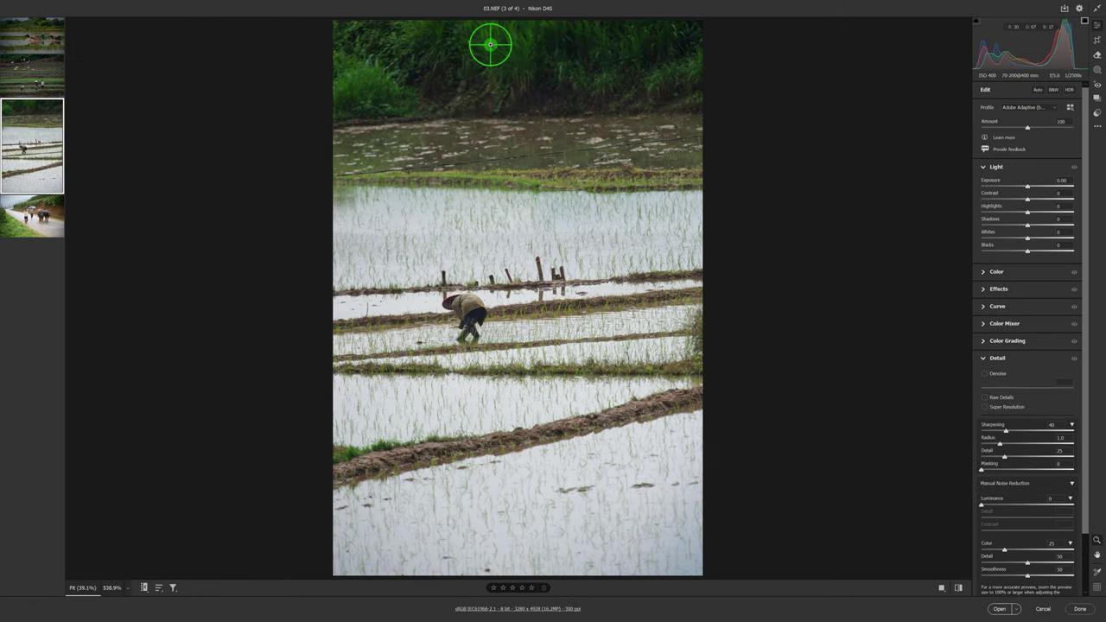
pyautogui.click(489, 45)
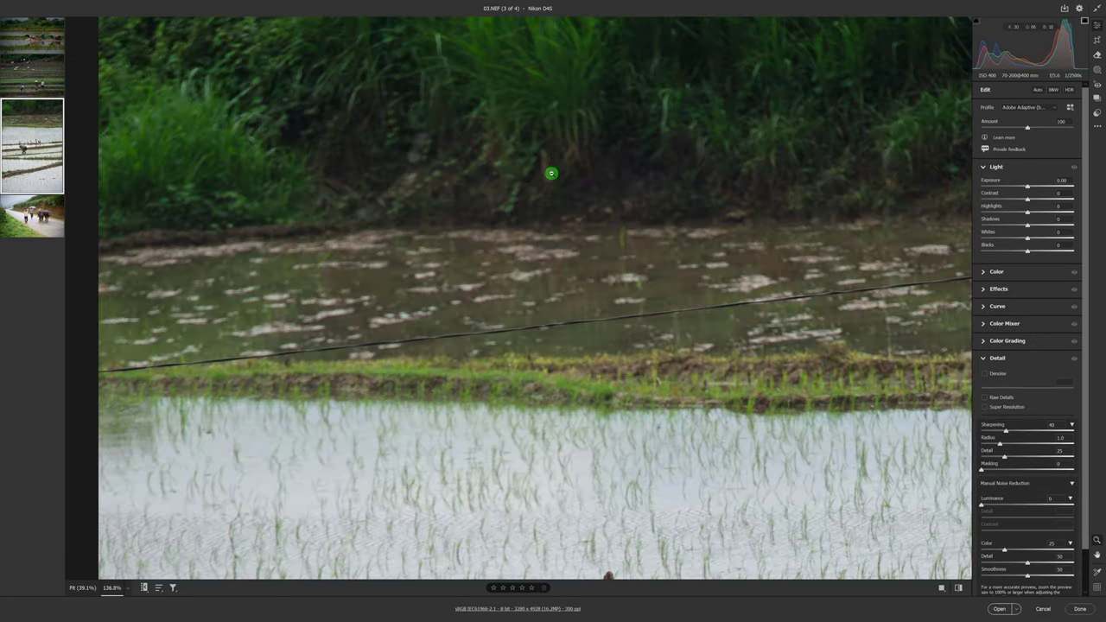
# Zoom in on the grass bank, re-enable Denoise and settle its amount at 50
pyautogui.moveTo(551, 173)
pyautogui.mouseDown()
pyautogui.moveTo(526, 111)
pyautogui.moveTo(608, 365)
pyautogui.mouseUp()
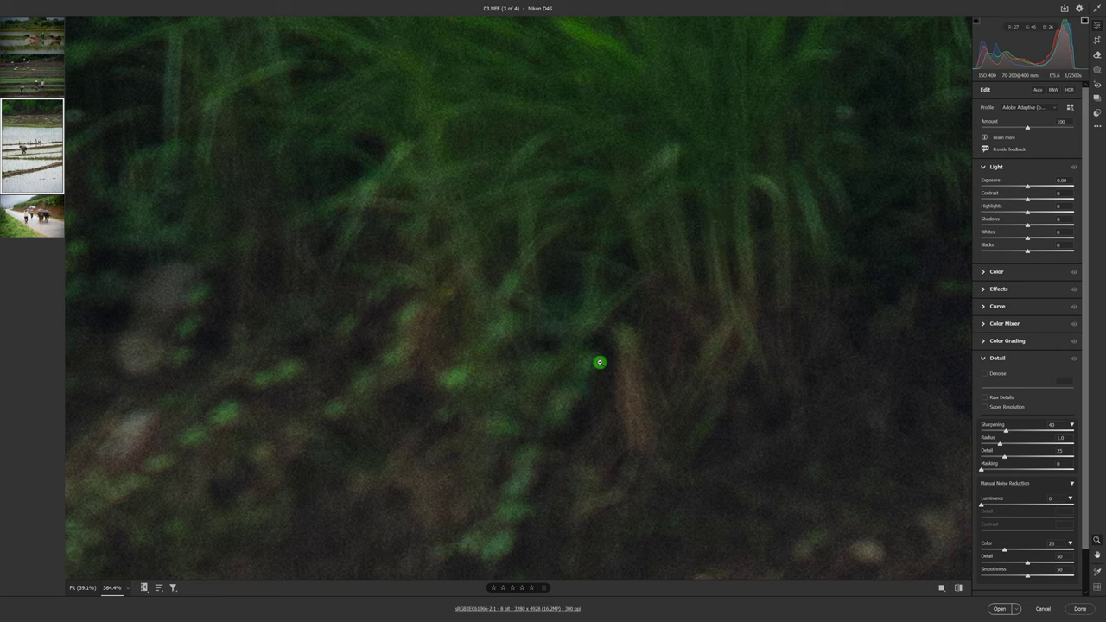
pyautogui.click(985, 373)
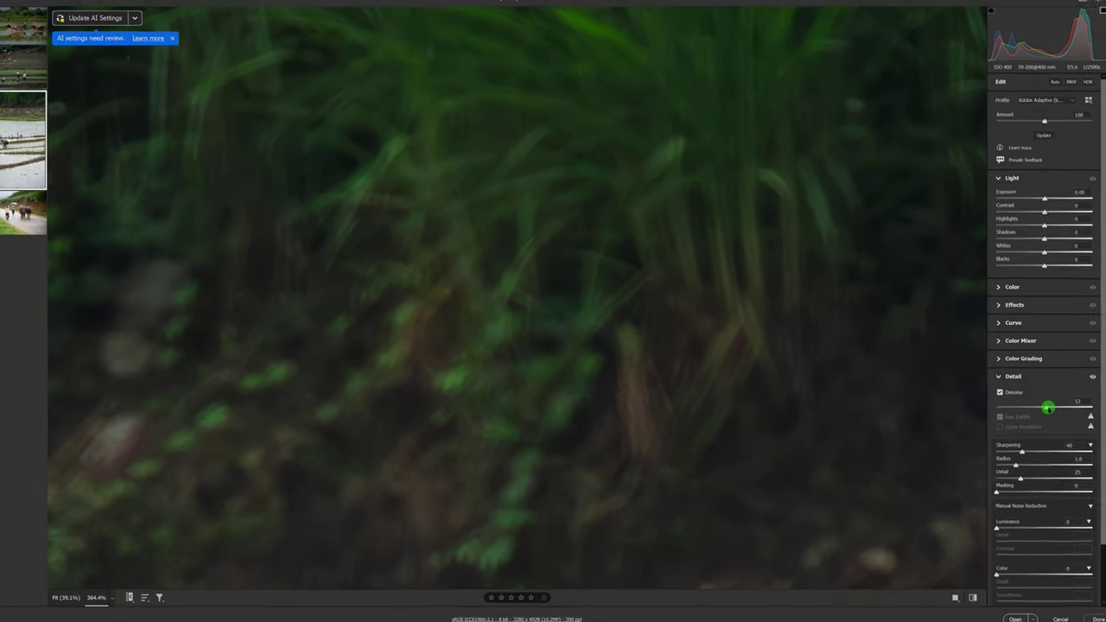
pyautogui.moveTo(1038, 404); pyautogui.dragTo(1067, 405)
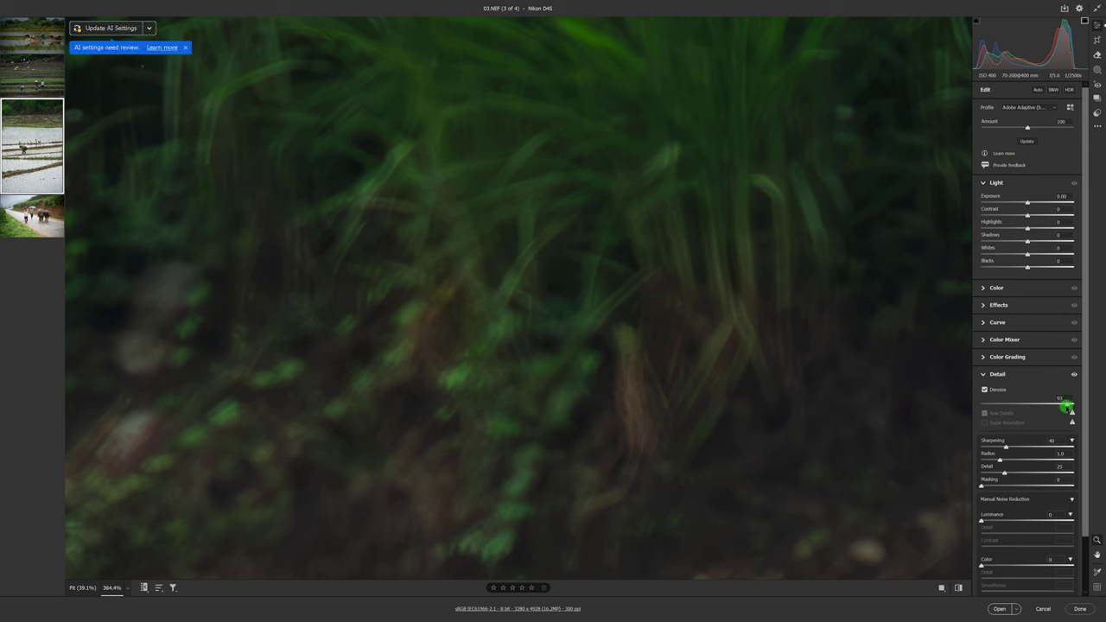
pyautogui.moveTo(1067, 406); pyautogui.dragTo(996, 405)
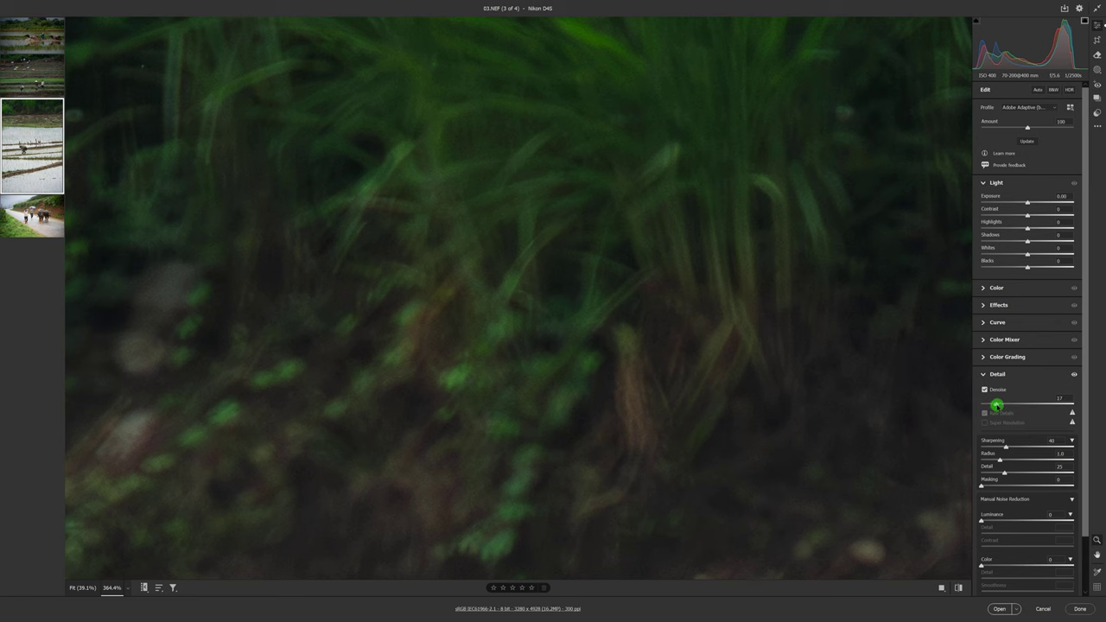
pyautogui.moveTo(996, 405); pyautogui.dragTo(1026, 407)
# Fit the finished 03.NEF rice-field photo in view with Denoise still at 50
pyautogui.click(128, 587)
pyautogui.click(145, 563)
pyautogui.click(430, 286)
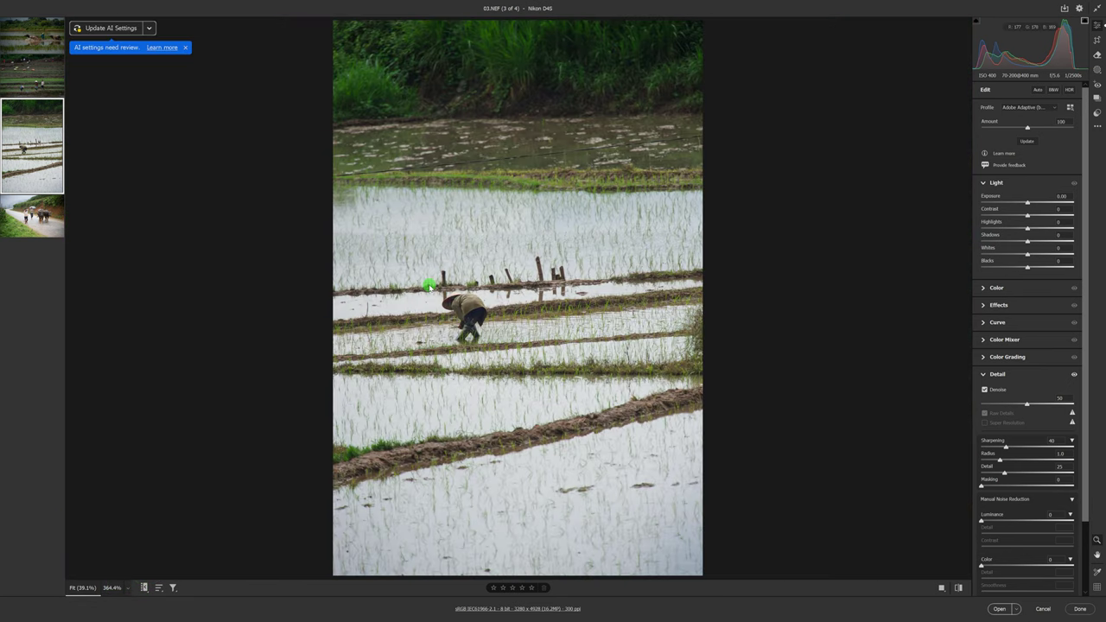